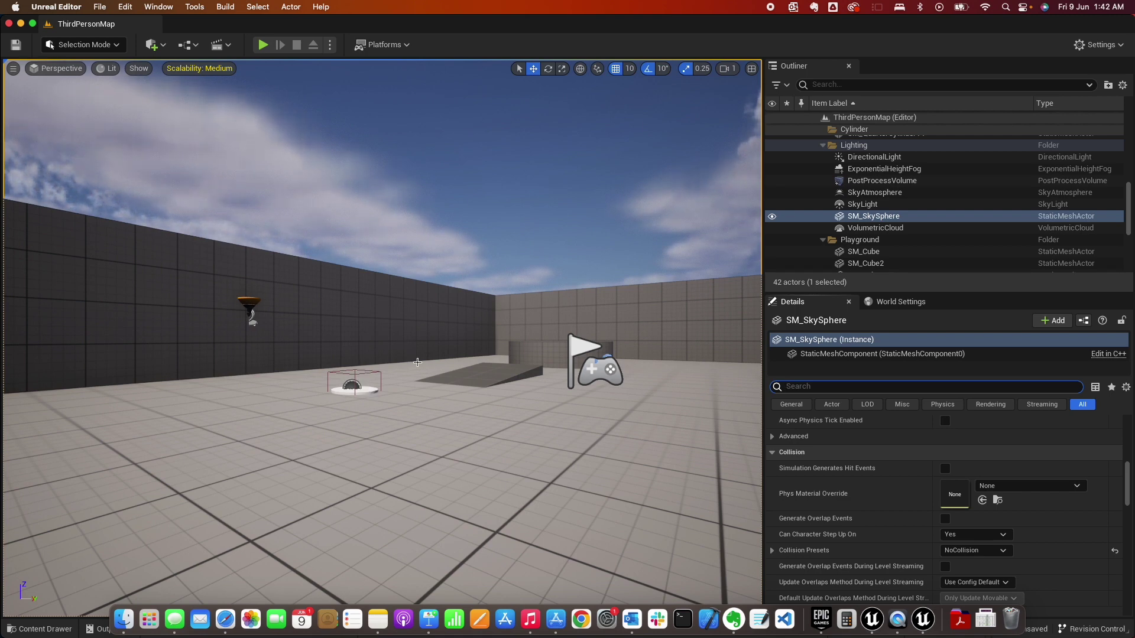
# Step: Play-test the level by walking the character to the wall lamp and back away from it, and end the play session
pyautogui.click(451, 397)
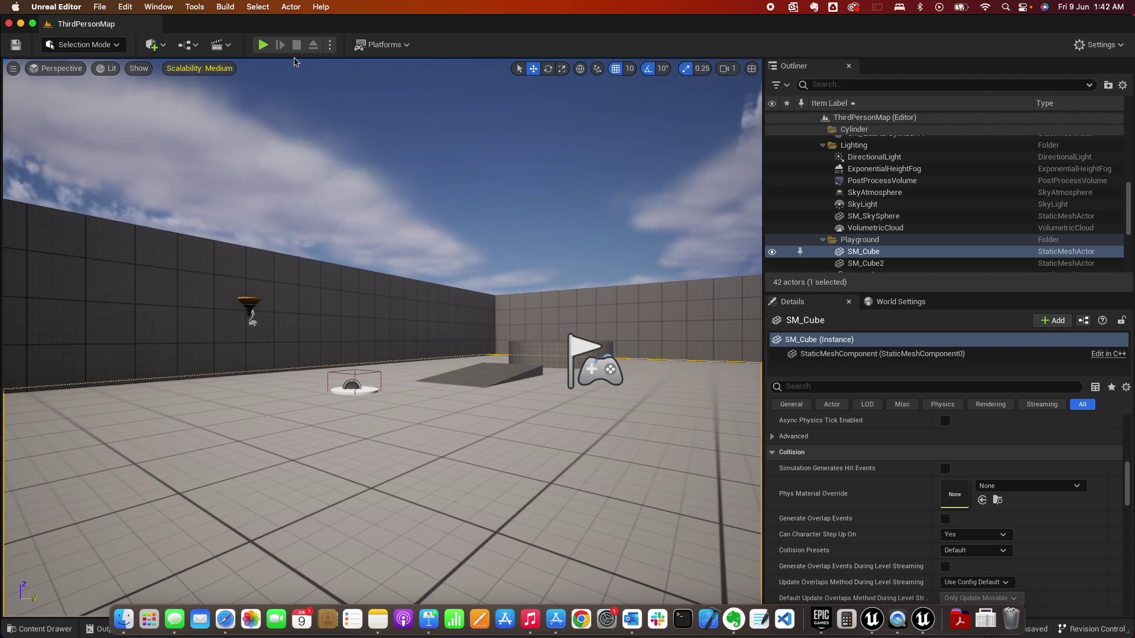
pyautogui.click(263, 45)
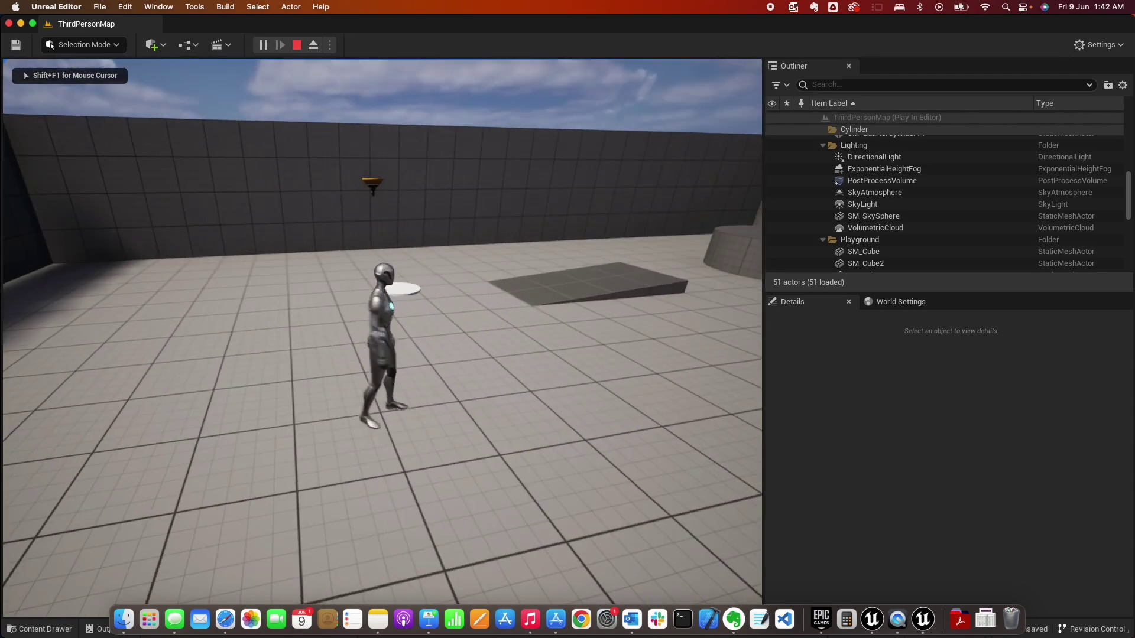
pyautogui.press('w')
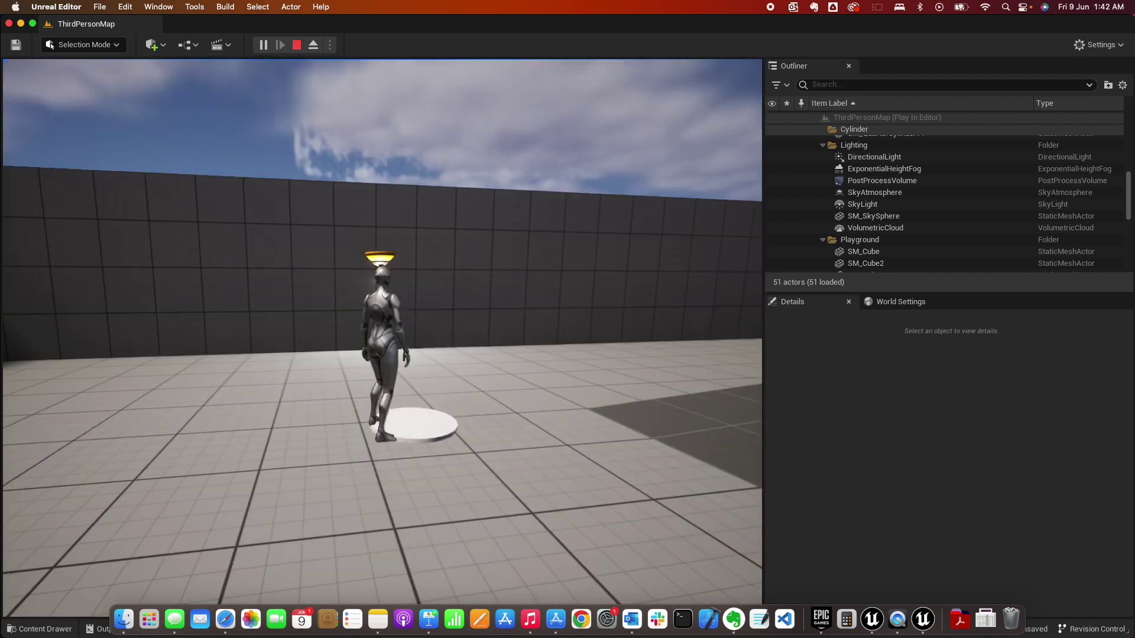
pyautogui.press('s')
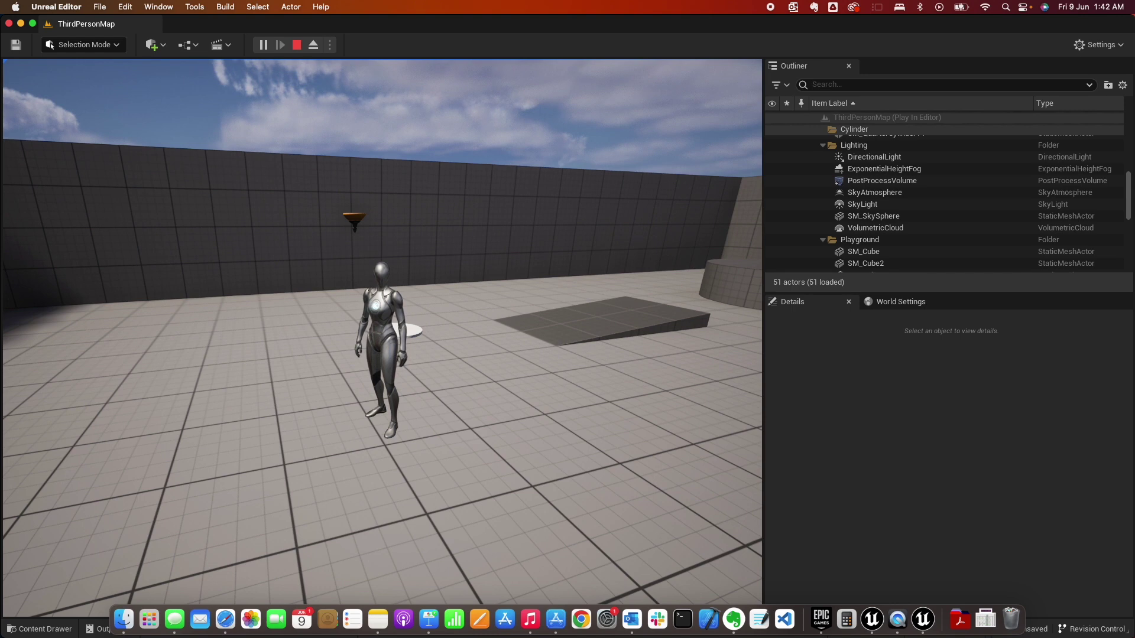
pyautogui.press('Escape')
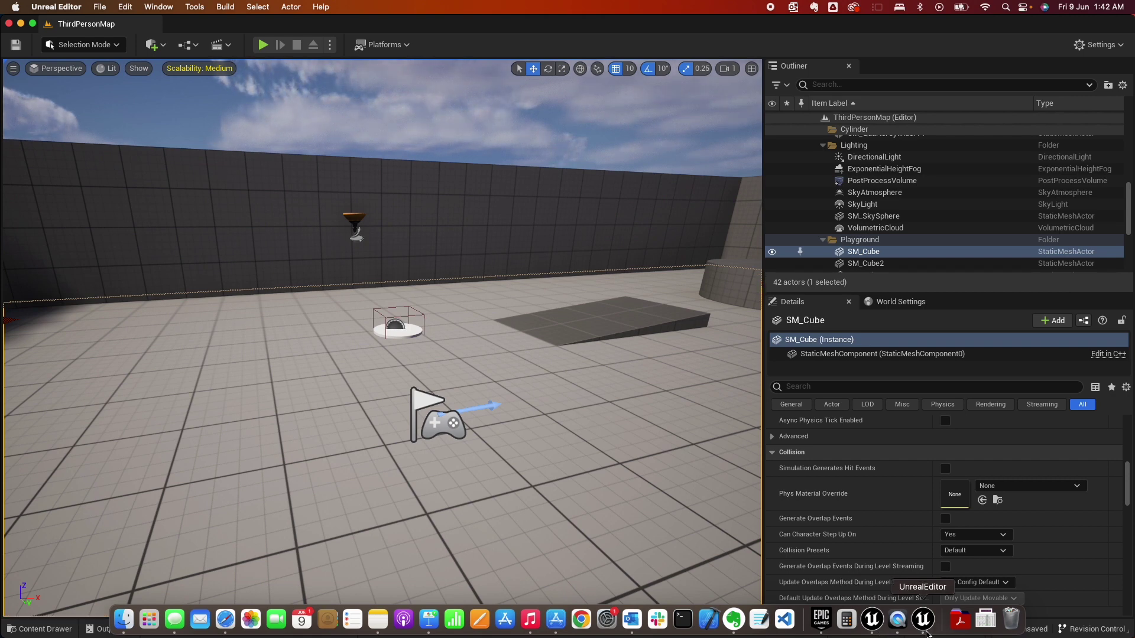
# Step: Switch to the YTCasting project's Unreal Editor window and create an Actor Blueprint class named BP_Lamp in ThirdPerson/Blueprints
pyautogui.click(925, 631)
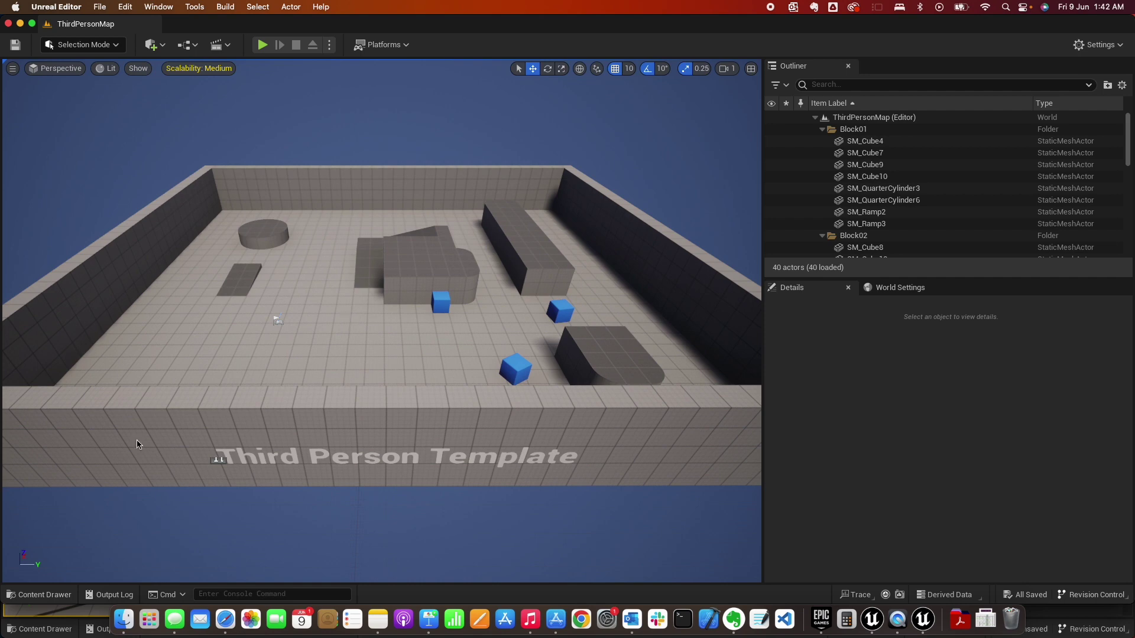
pyautogui.click(39, 595)
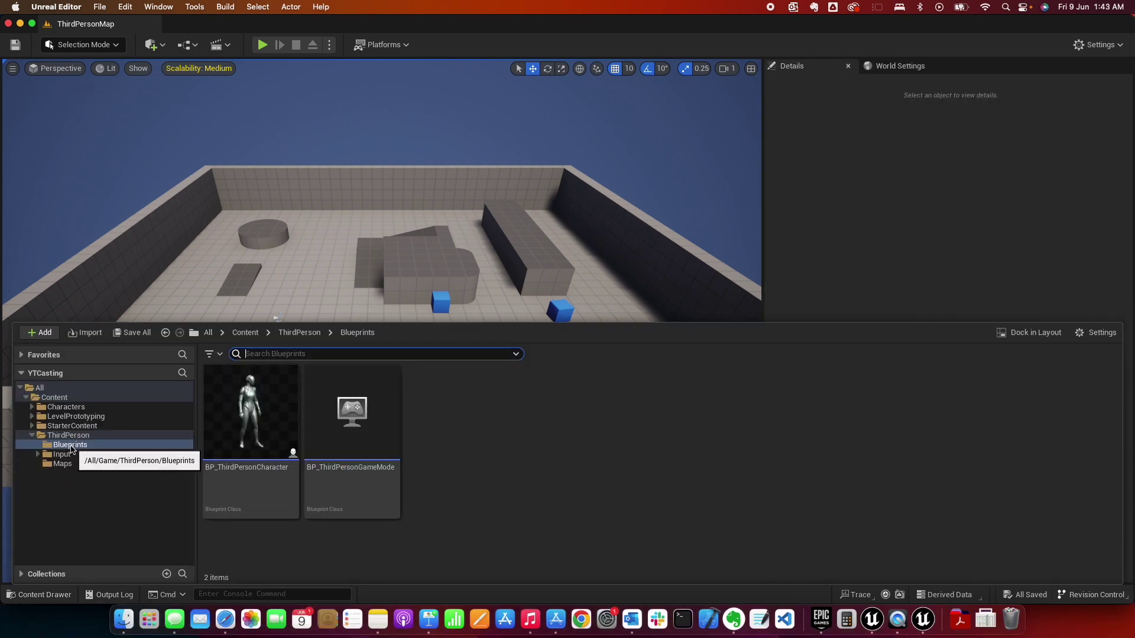
pyautogui.click(529, 476)
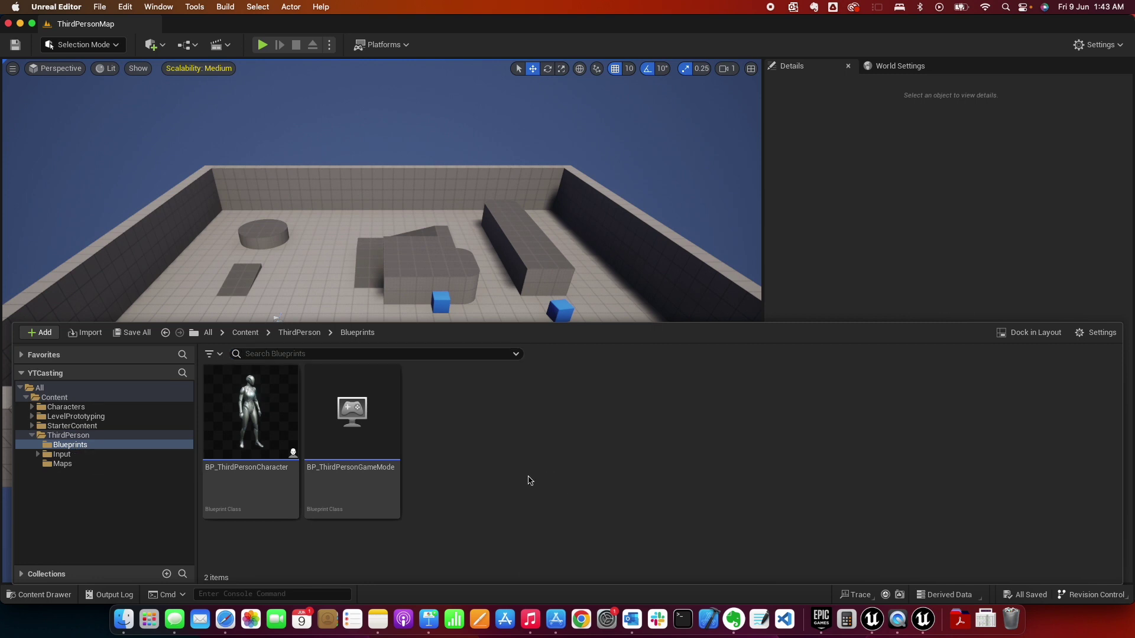
pyautogui.rightClick(473, 465)
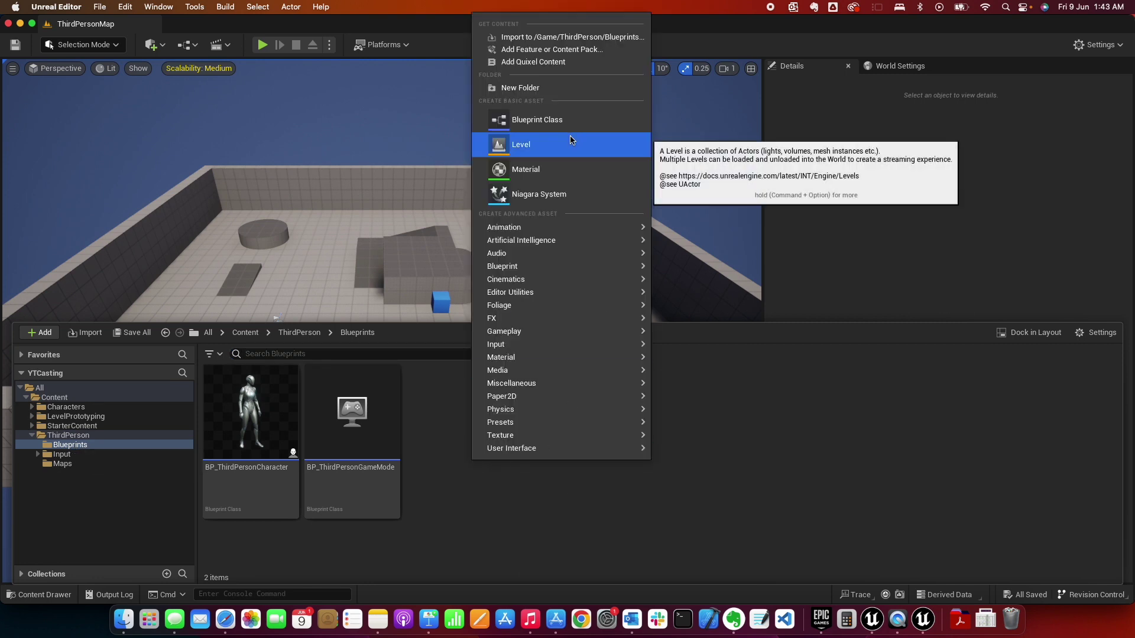
pyautogui.click(541, 121)
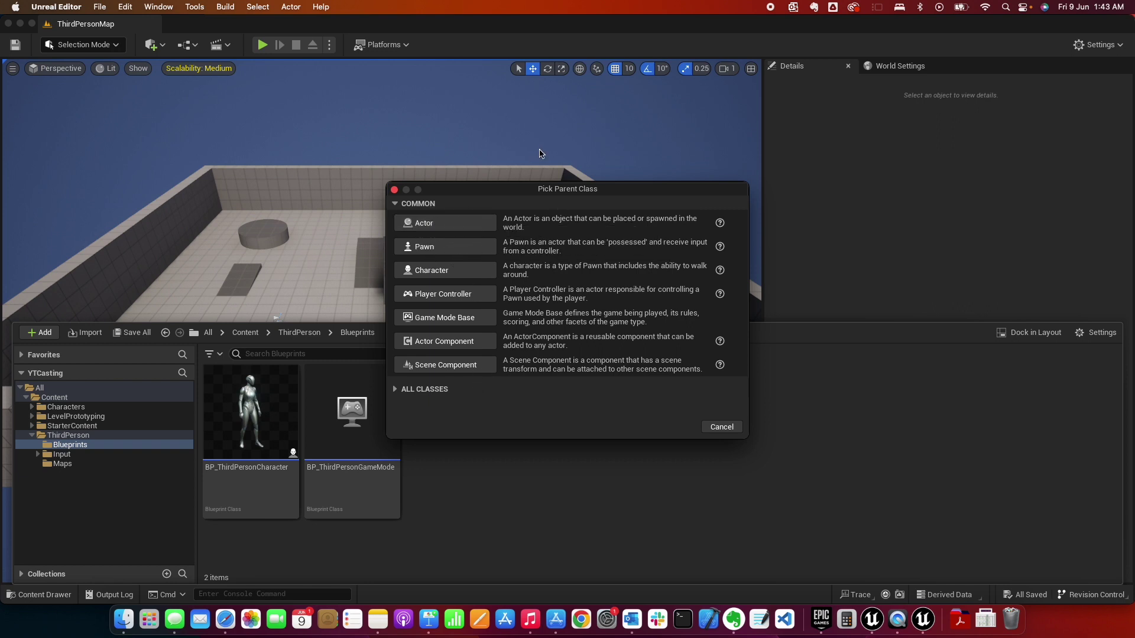
pyautogui.click(440, 225)
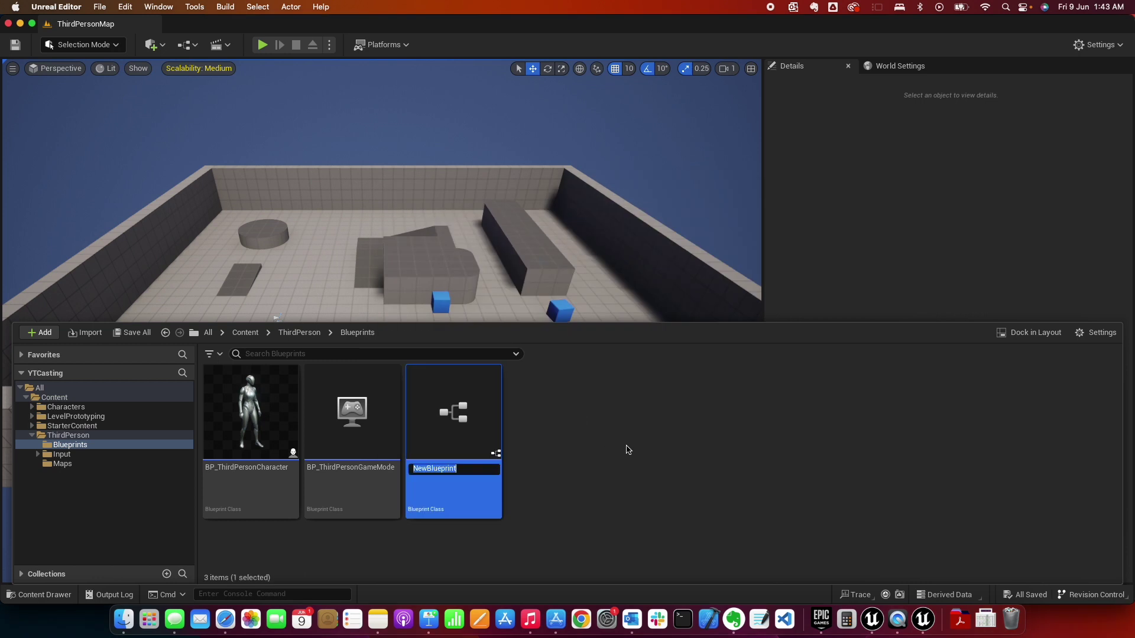
pyautogui.write('BP_Lamp')
pyautogui.press('Return')
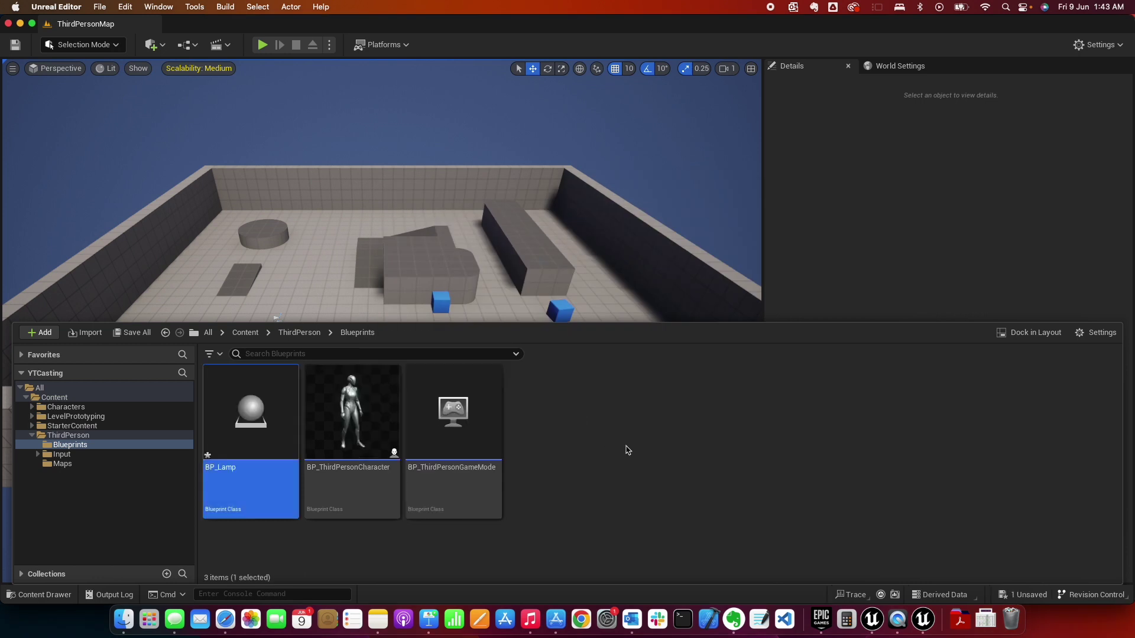
# Step: Open BP_Lamp for editing and add a Static Mesh component under its scene root
pyautogui.doubleClick(263, 428)
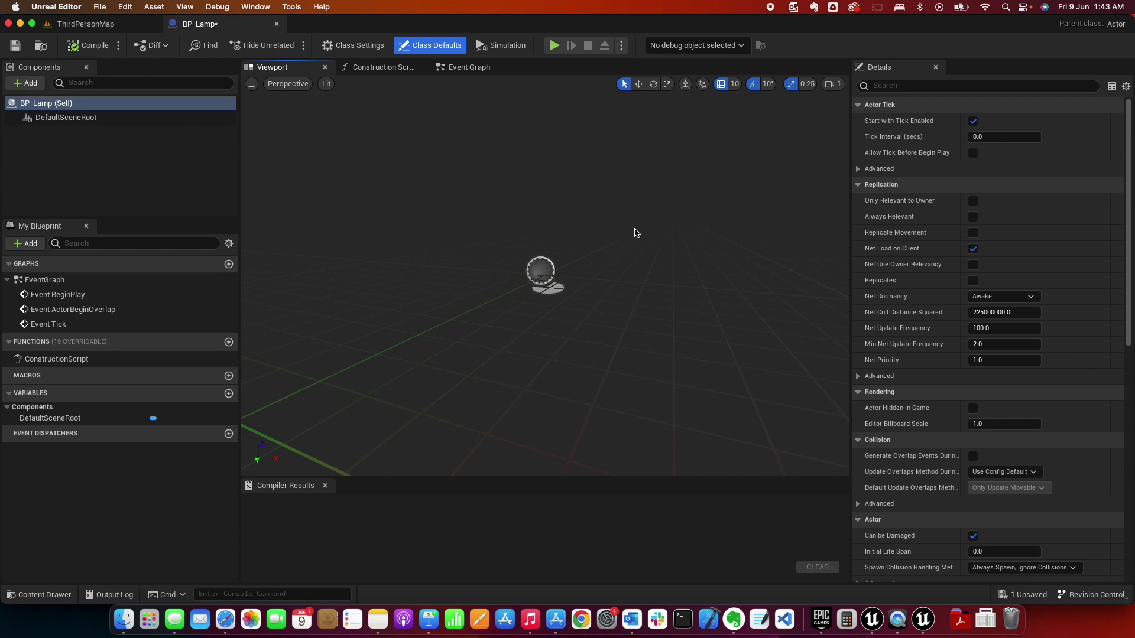
pyautogui.click(34, 87)
pyautogui.write('static')
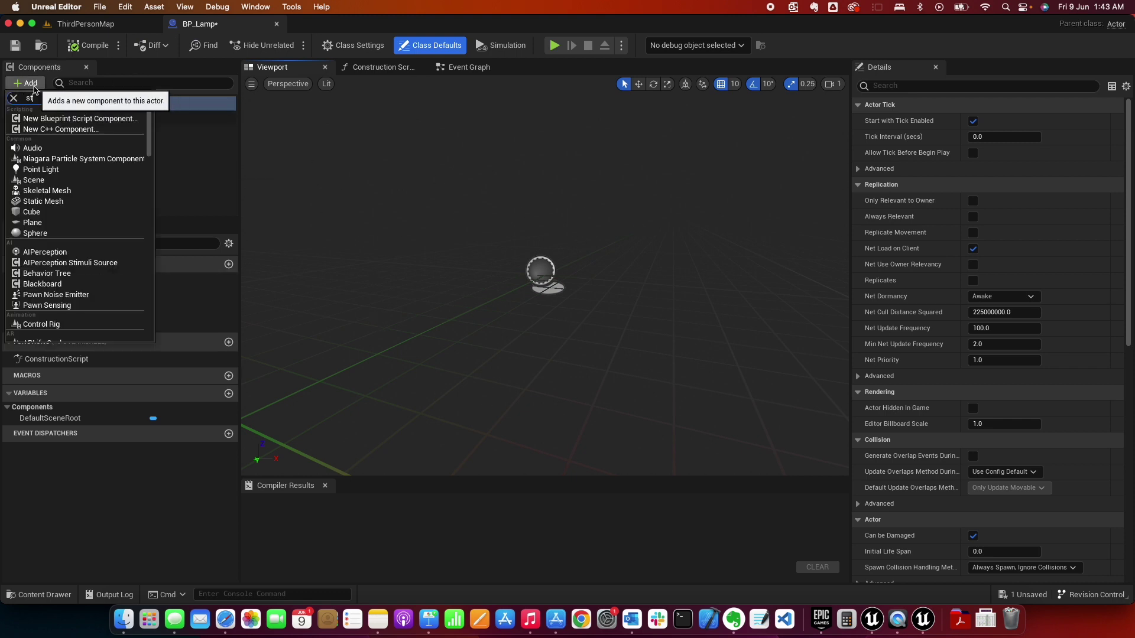
pyautogui.click(41, 198)
pyautogui.click(80, 174)
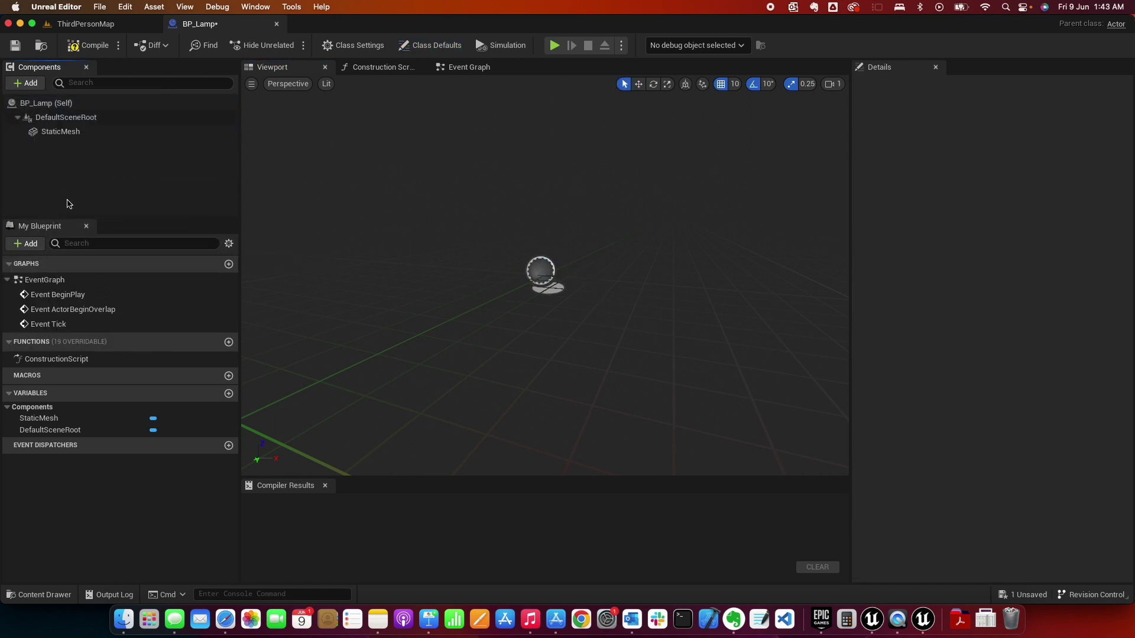
# Step: Assign the SM_Lamp_Wall mesh to the StaticMesh component
pyautogui.click(64, 132)
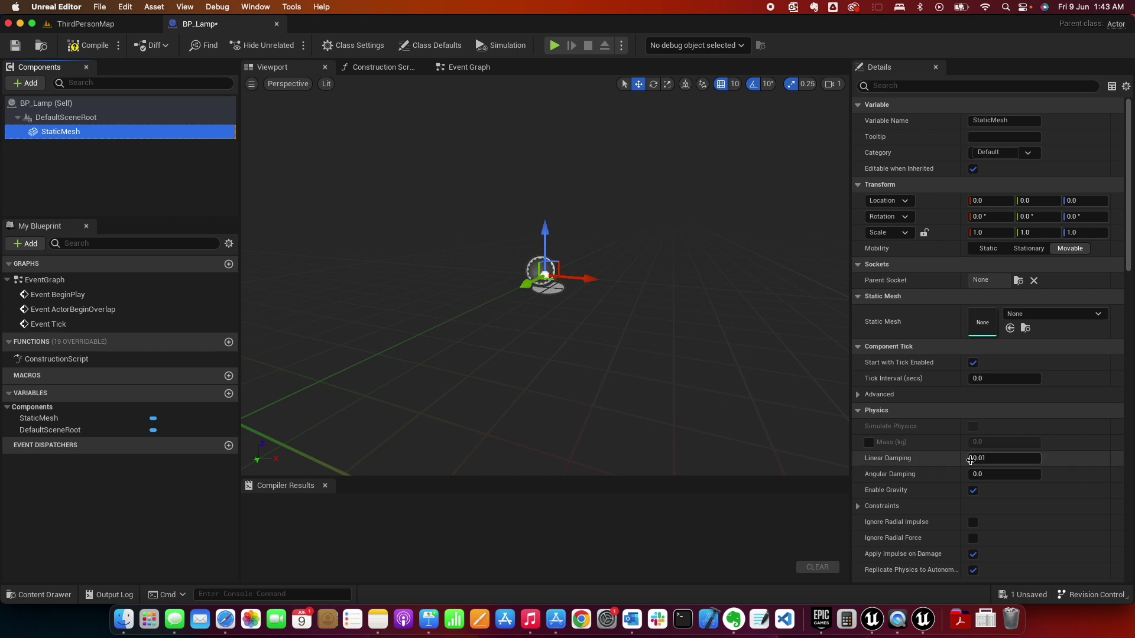
pyautogui.click(1056, 318)
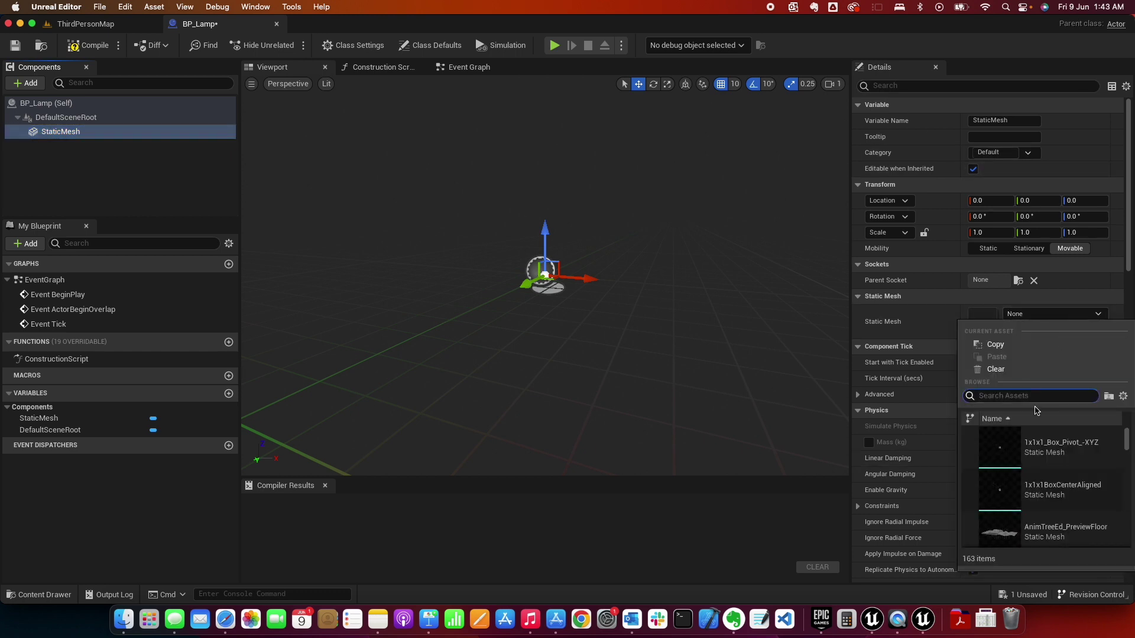
pyautogui.write('lamp')
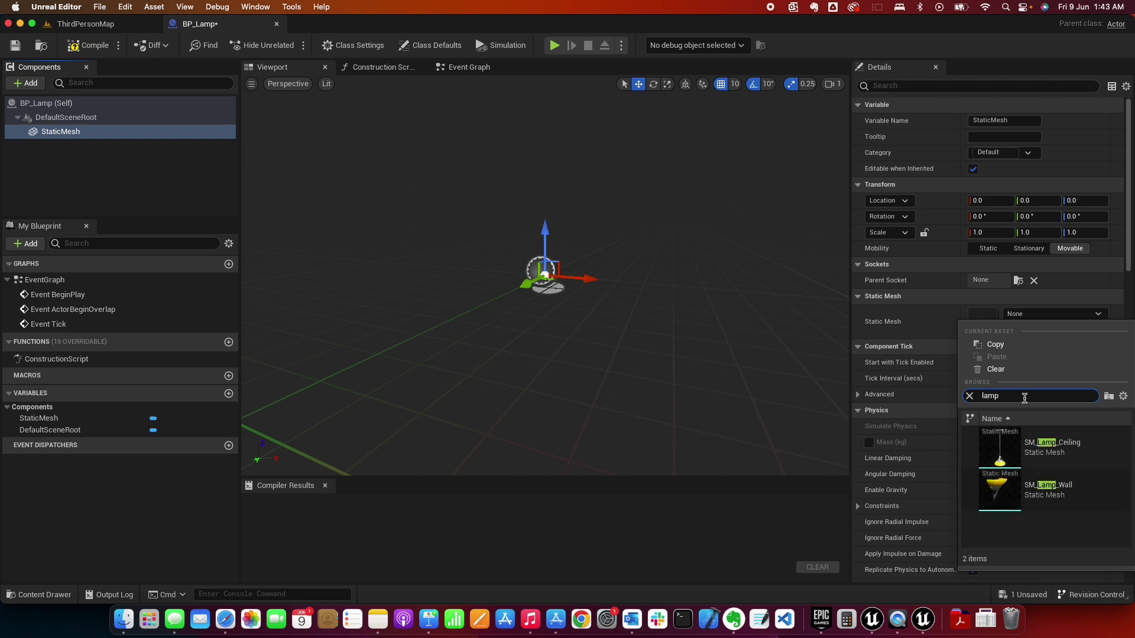
pyautogui.click(1001, 491)
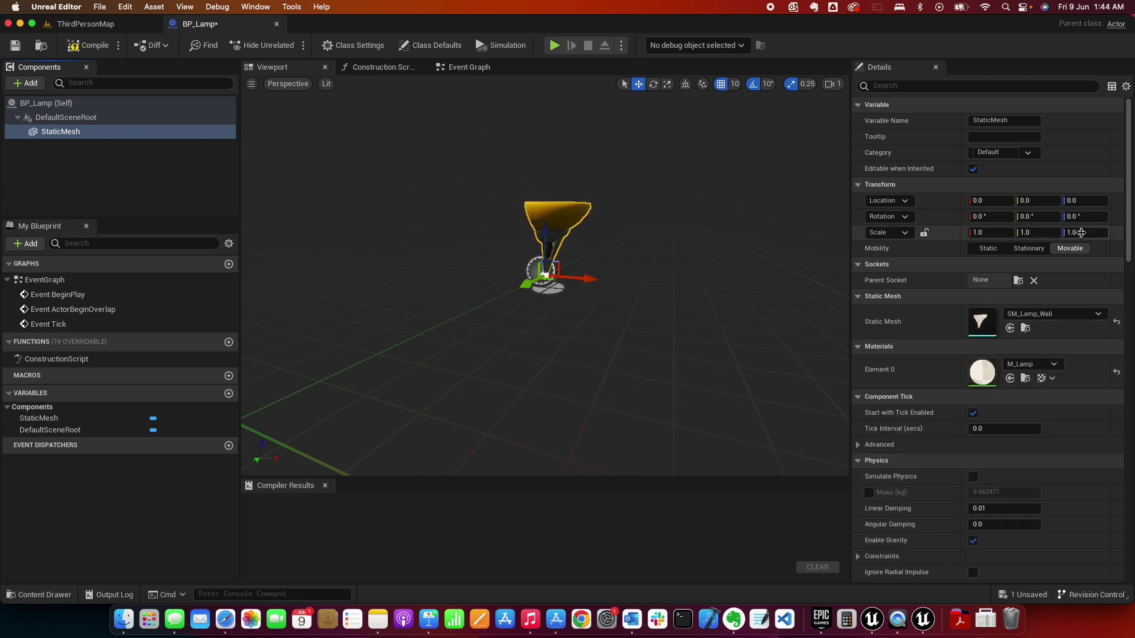
# Step: Try rotating the lamp mesh 90° about Y and 90° about X, resetting the rotation after each attempt
pyautogui.click(1036, 218)
pyautogui.write('90')
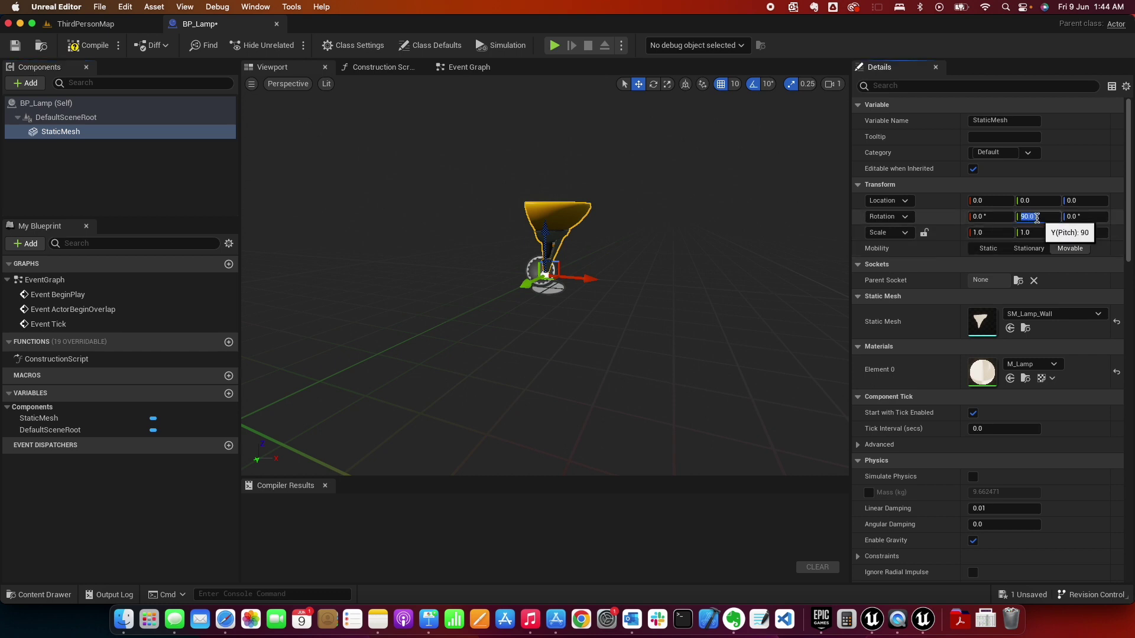
pyautogui.press('Return')
pyautogui.write('90')
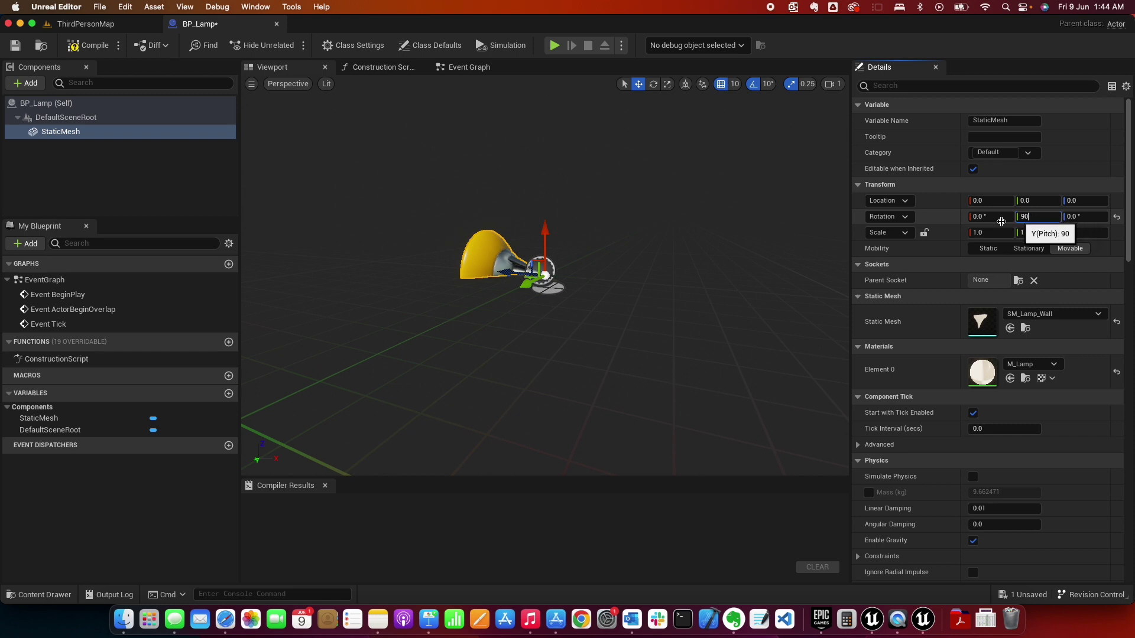
pyautogui.click(1117, 217)
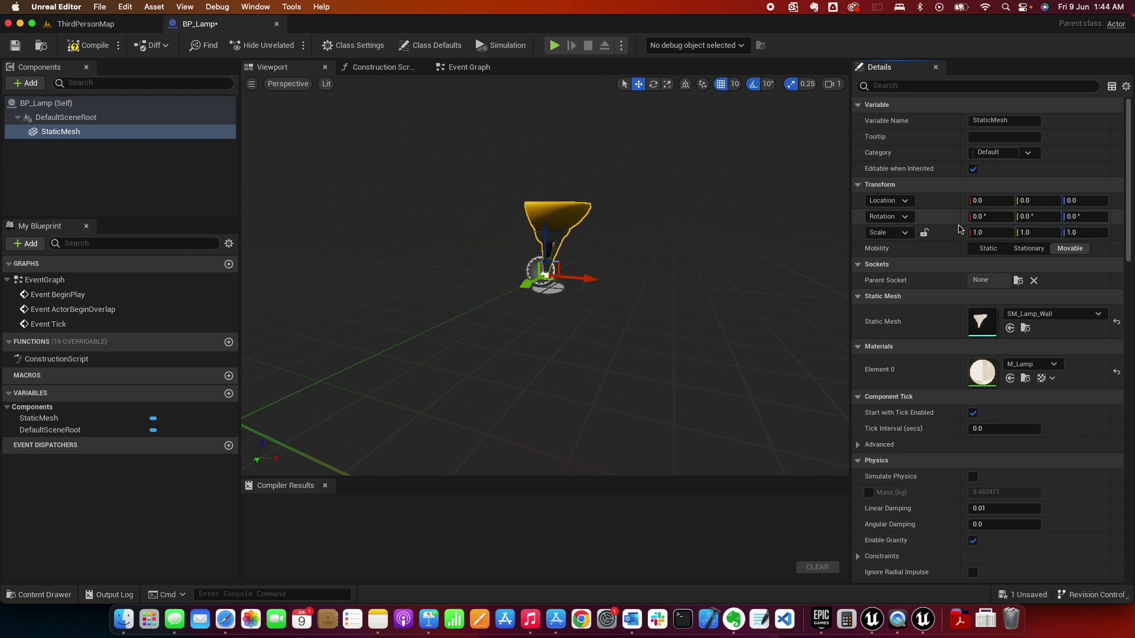
pyautogui.click(993, 217)
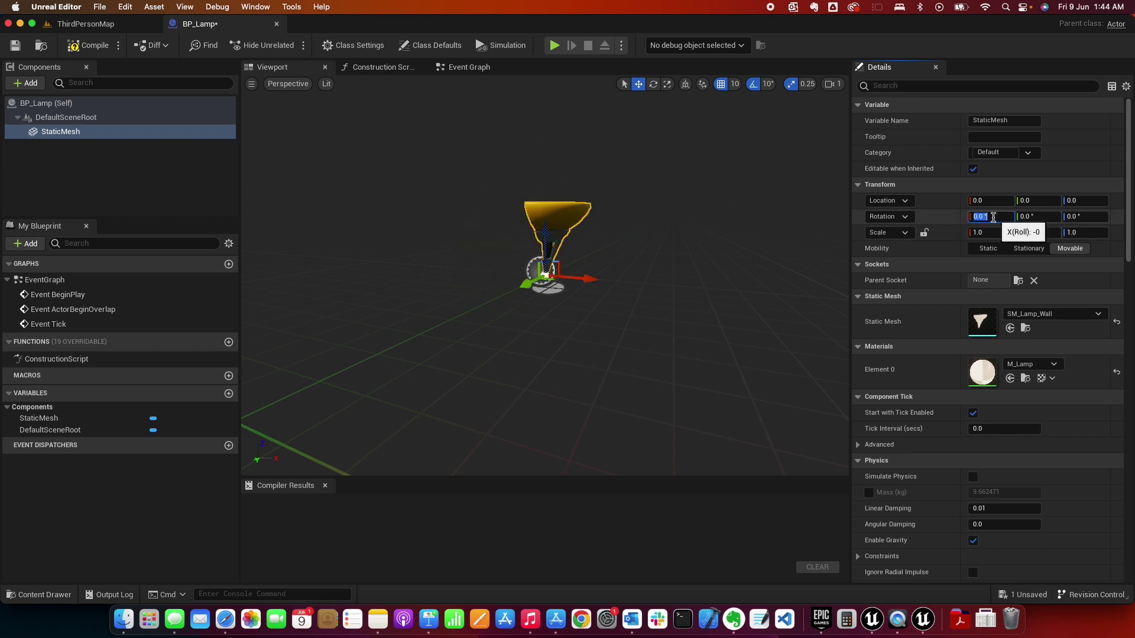
pyautogui.press('Return')
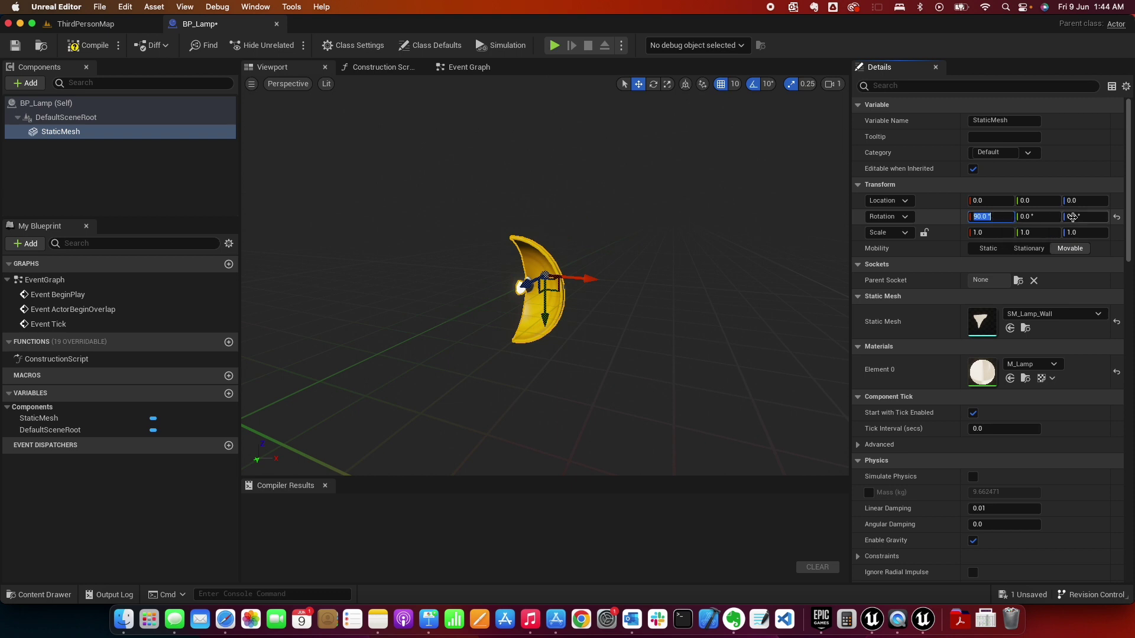
pyautogui.click(1116, 218)
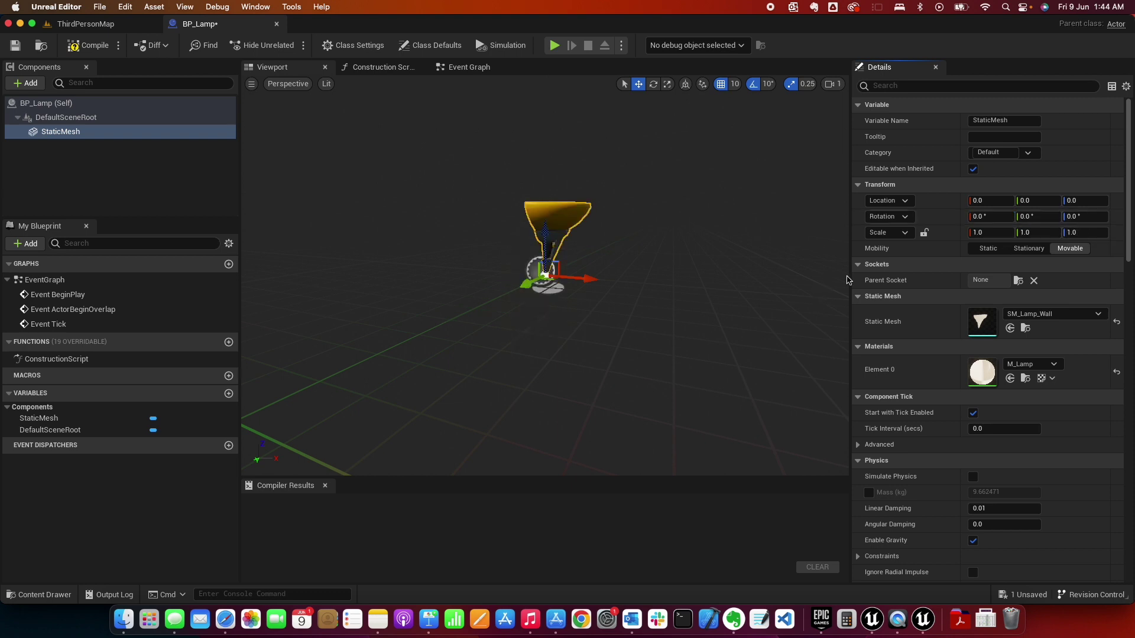
# Step: Set the lamp mesh's Z rotation to 90° and clear the component selection
pyautogui.click(1084, 216)
pyautogui.write('90')
pyautogui.press('Return')
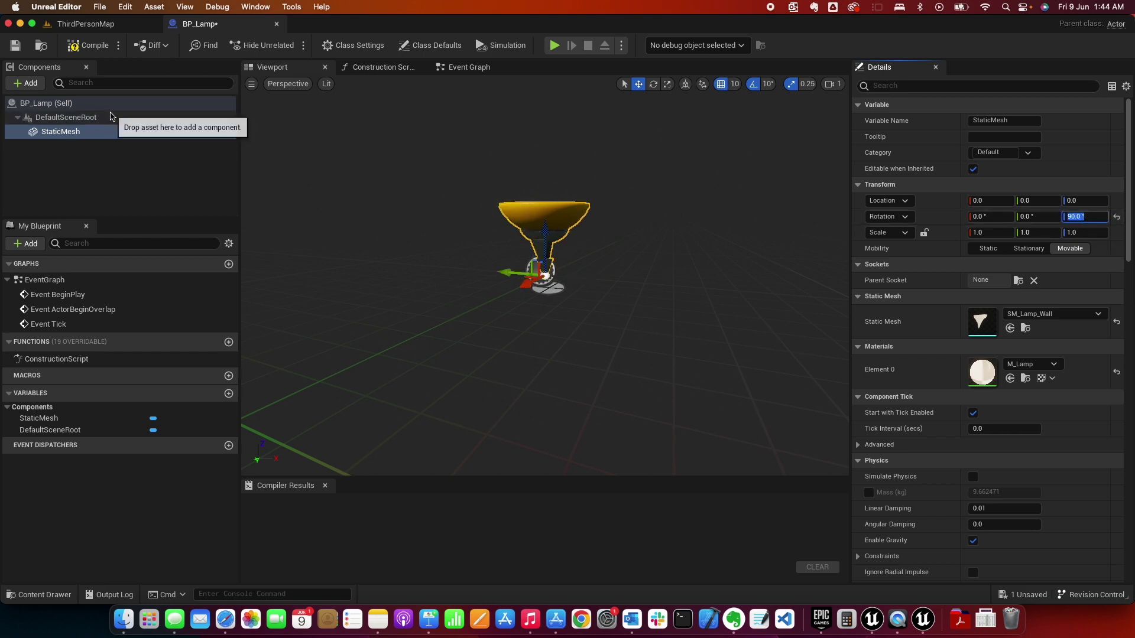
pyautogui.press('Escape')
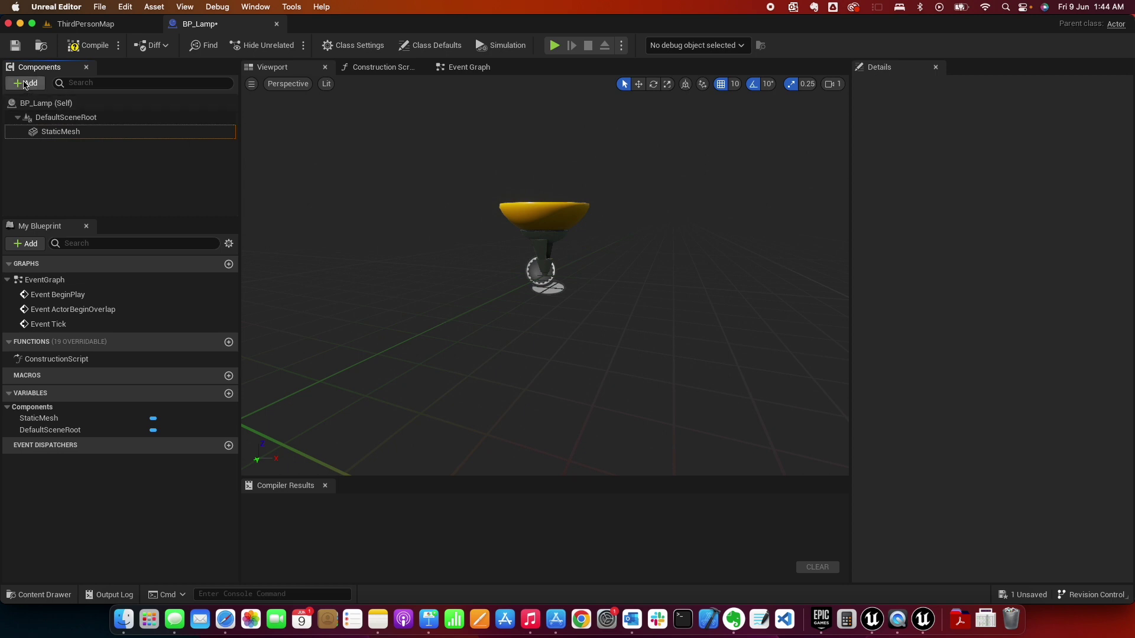
# Step: Add a Point Light component to the lamp blueprint
pyautogui.click(25, 83)
pyautogui.write('point')
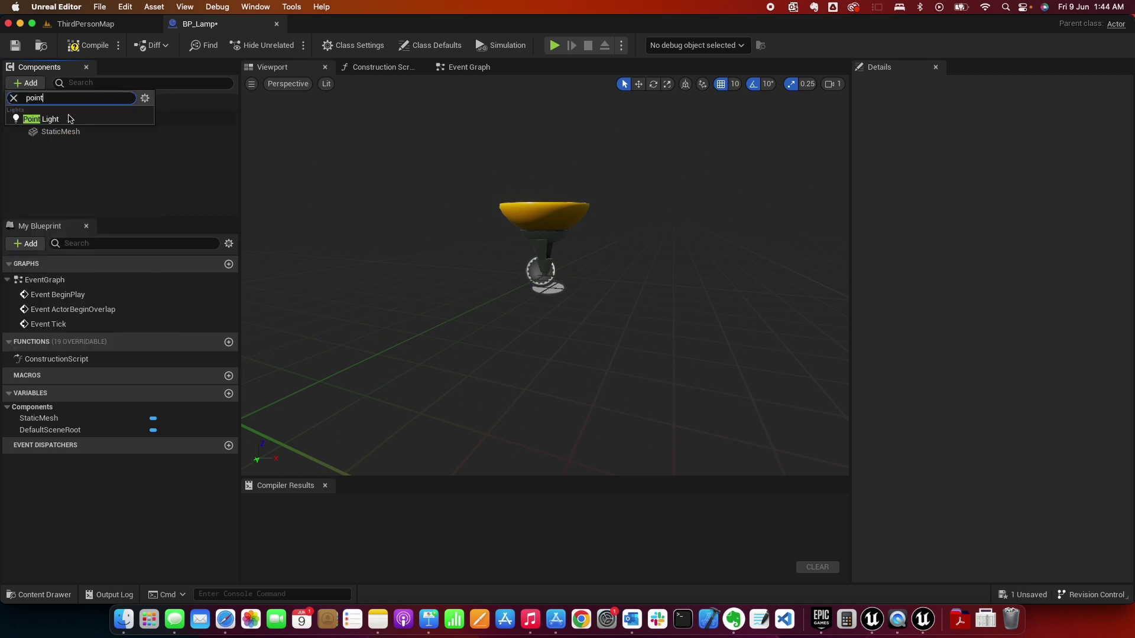
pyautogui.click(70, 119)
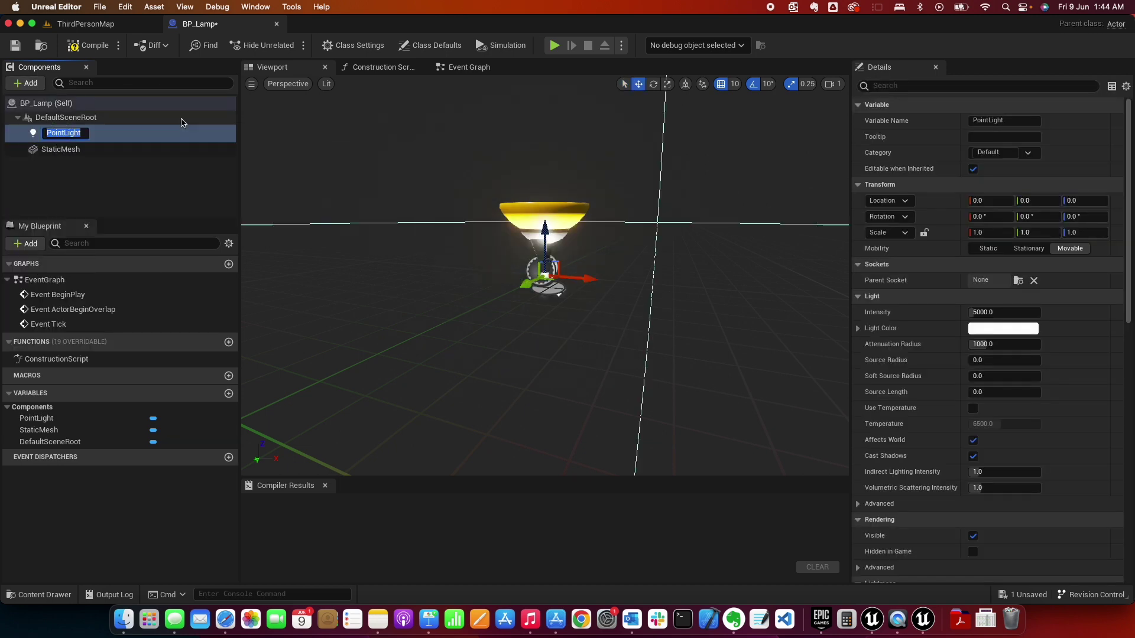
# Step: Set the point light's intensity to 10000 and compile the blueprint
pyautogui.click(1009, 312)
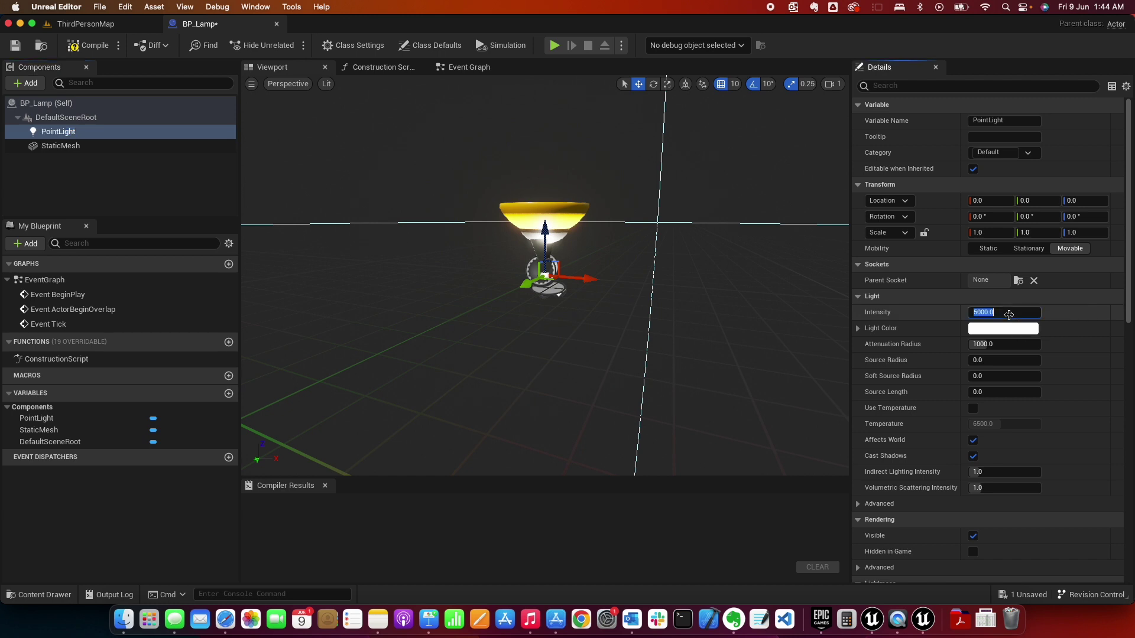
pyautogui.write('1')
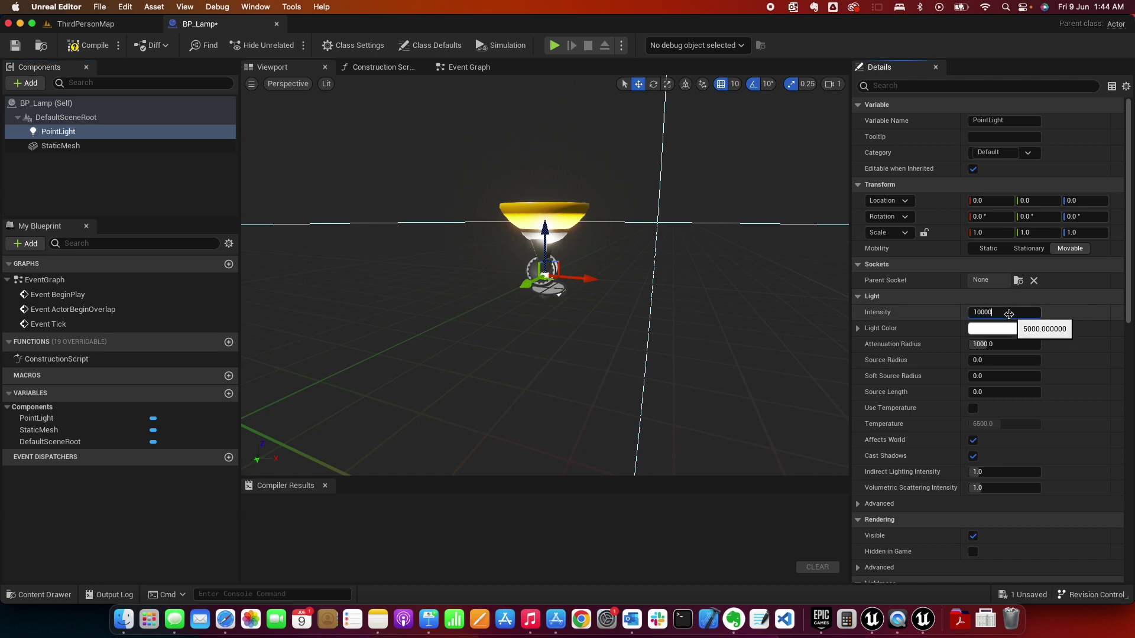
pyautogui.write('0000')
pyautogui.press('Return')
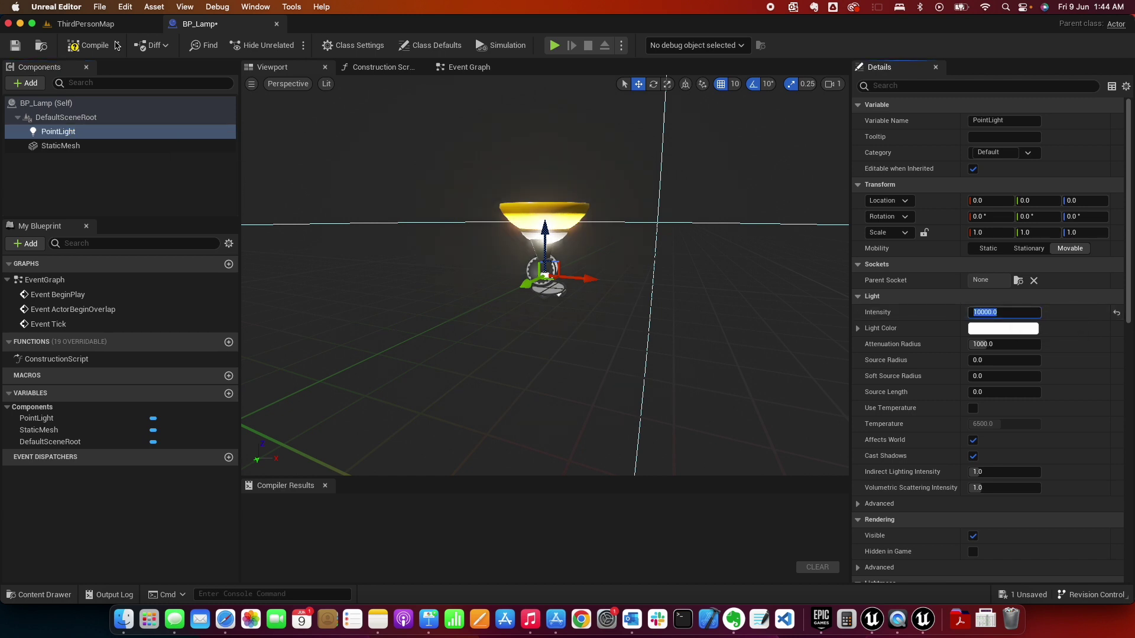
pyautogui.click(88, 45)
# Step: Place a BP_Lamp instance in ThirdPersonMap beside the dark wall, at about X 1120, Y 100, Z 140
pyautogui.click(88, 24)
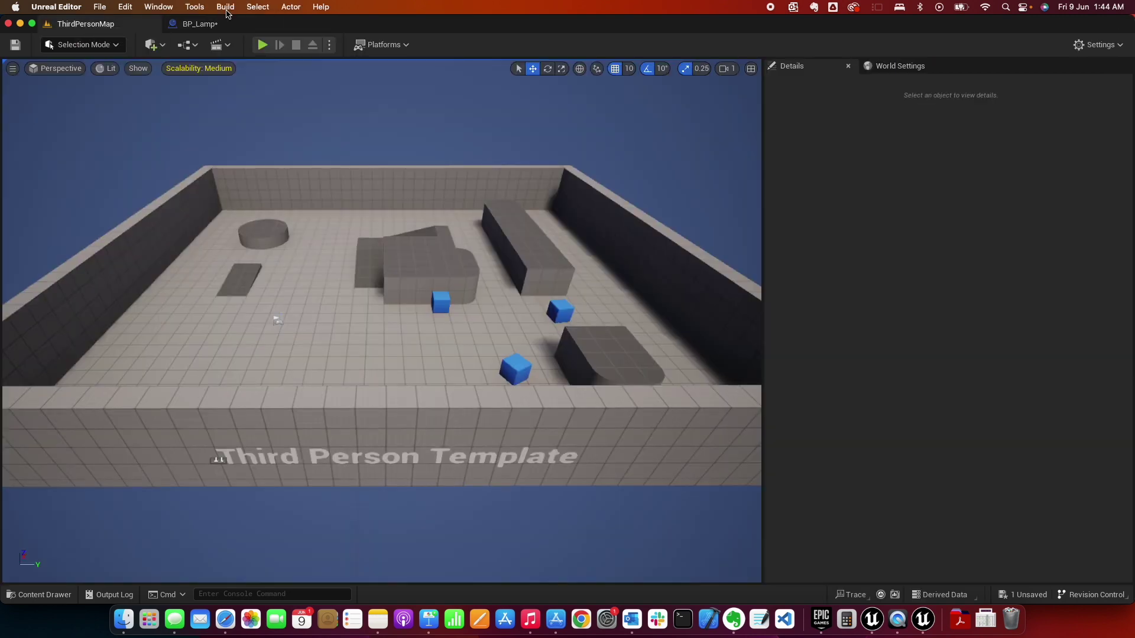
pyautogui.click(41, 594)
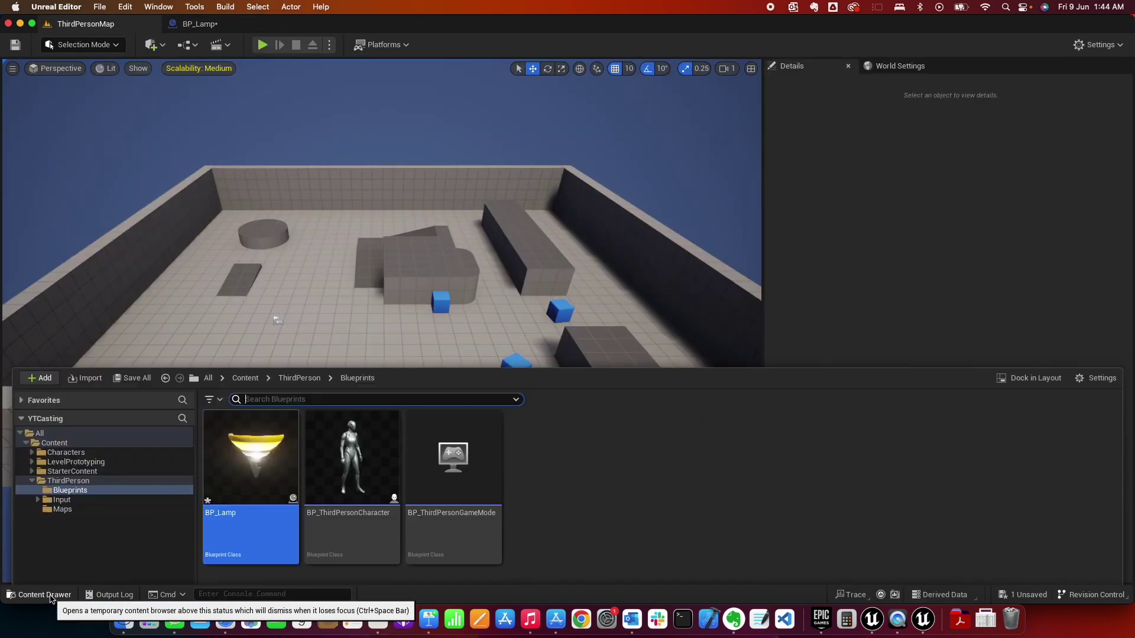
pyautogui.moveTo(250, 449); pyautogui.dragTo(115, 292)
pyautogui.moveTo(202, 334); pyautogui.dragTo(368, 154)
pyautogui.click(362, 107)
pyautogui.click(362, 106)
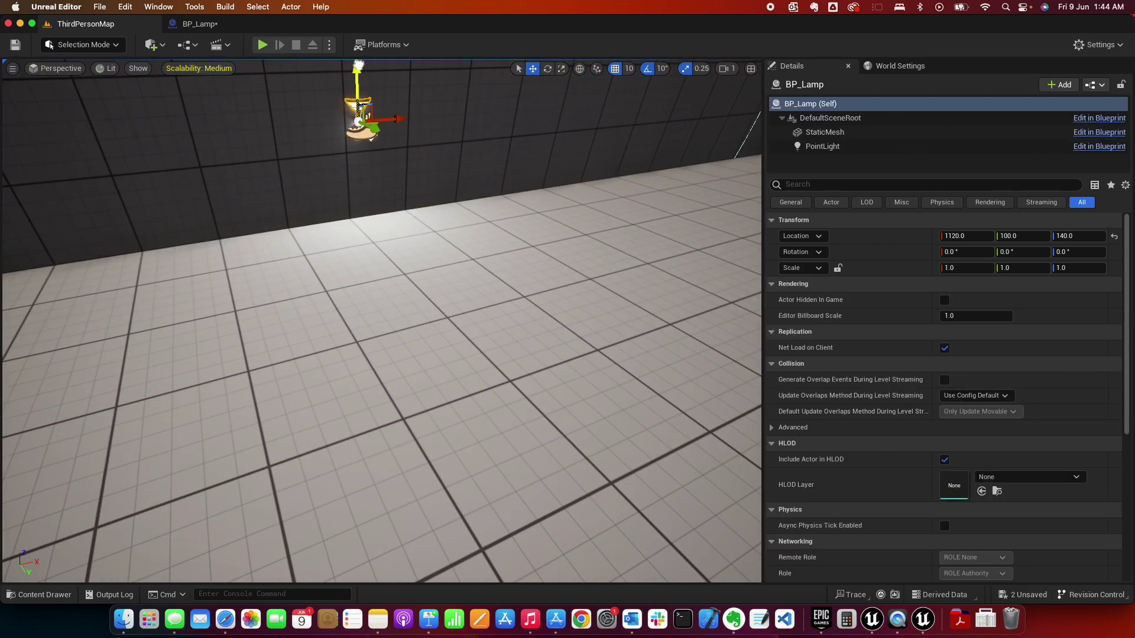
# Step: Turn off the Visible property of the PointLight in BP_Lamp, compile the blueprint, and check the lamp in ThirdPersonMap
pyautogui.click(455, 197)
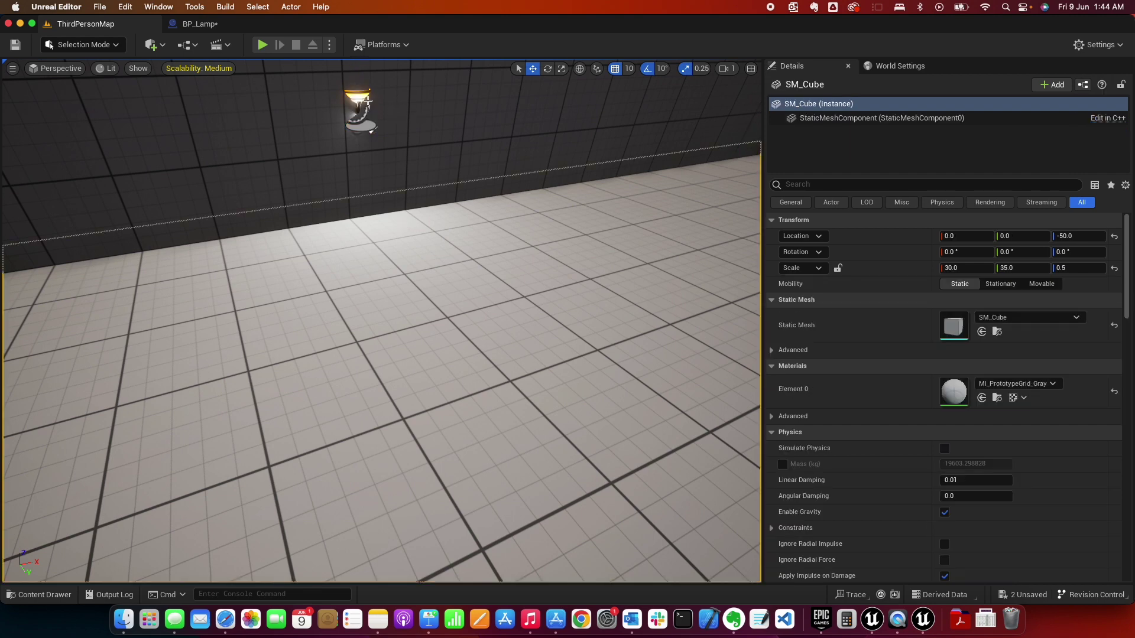
pyautogui.click(200, 24)
pyautogui.click(62, 145)
pyautogui.click(71, 132)
pyautogui.scroll(-5, 919, 112)
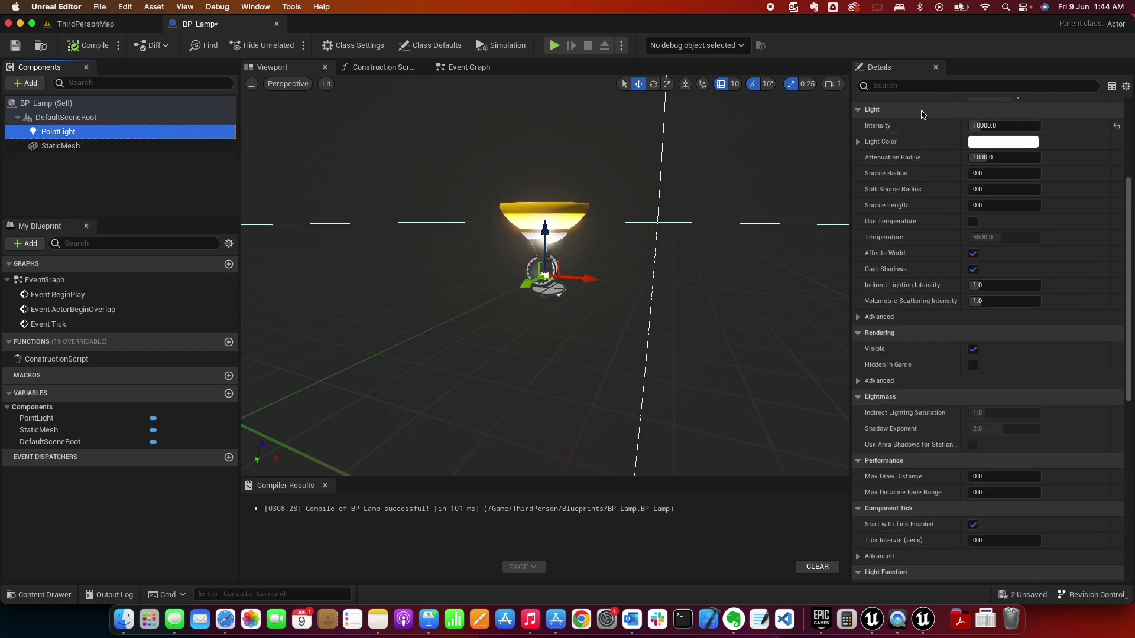
pyautogui.click(914, 85)
pyautogui.write('visi')
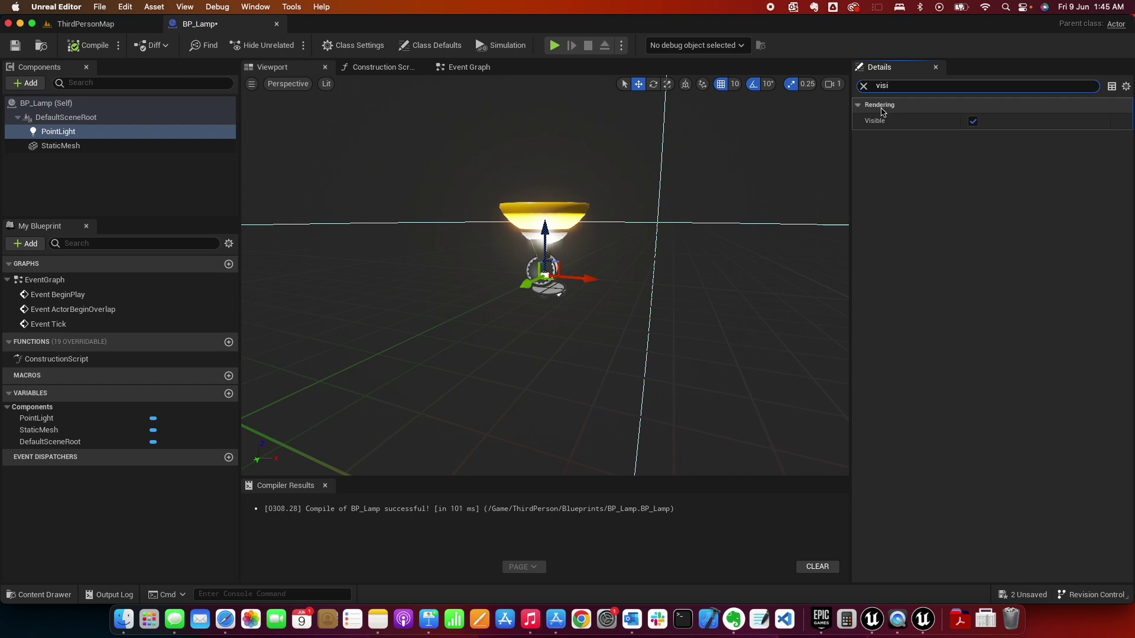
pyautogui.click(973, 121)
pyautogui.click(91, 42)
pyautogui.click(88, 24)
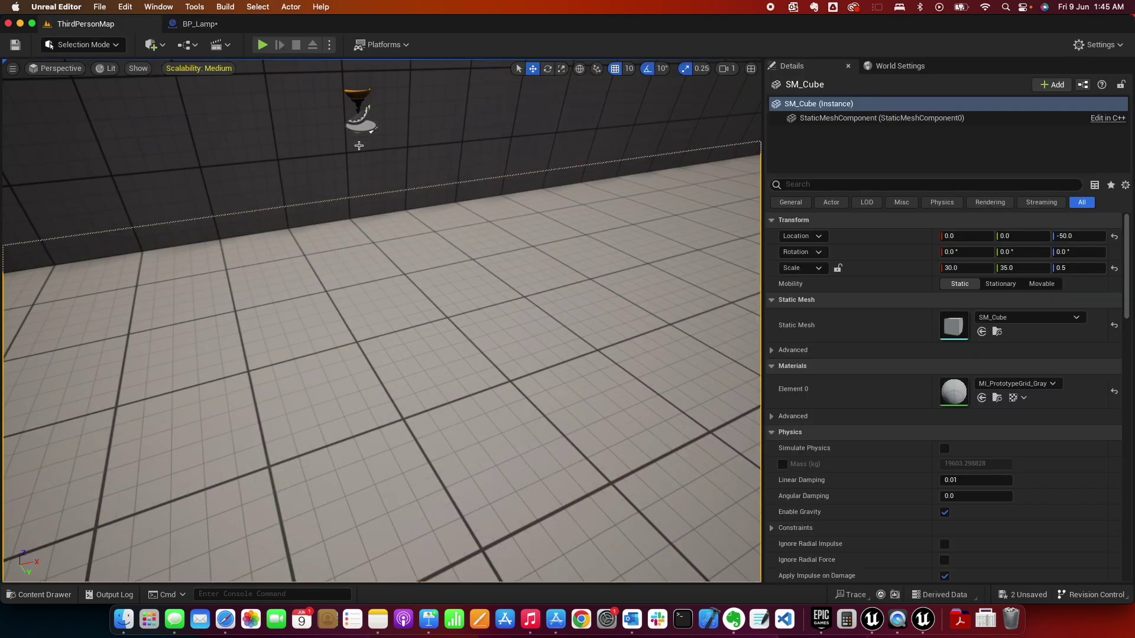
# Step: Save the BP_Lamp blueprint and return to ThirdPersonMap
pyautogui.click(211, 28)
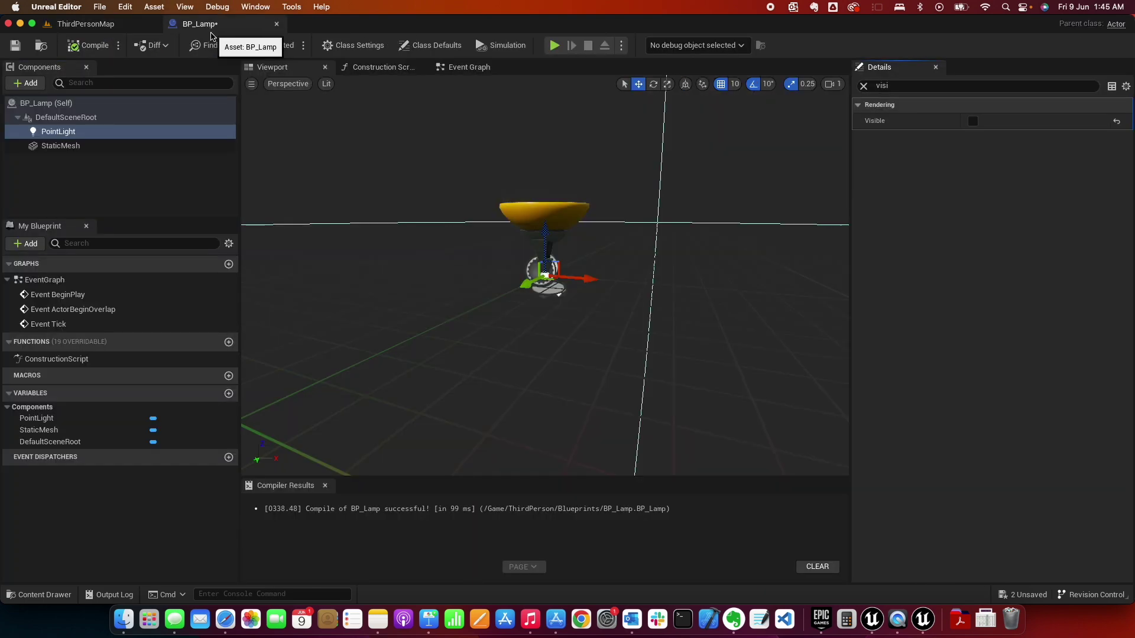
pyautogui.click(14, 50)
pyautogui.click(89, 24)
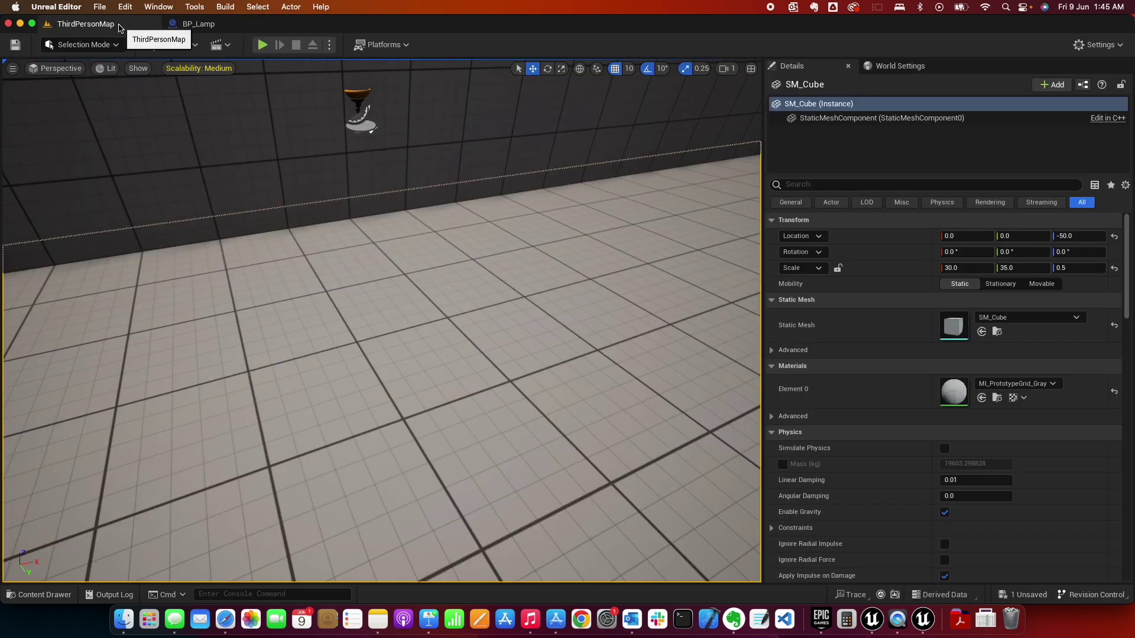
# Step: Create an Actor blueprint class named BP_Button in the ThirdPerson Blueprints folder
pyautogui.click(43, 596)
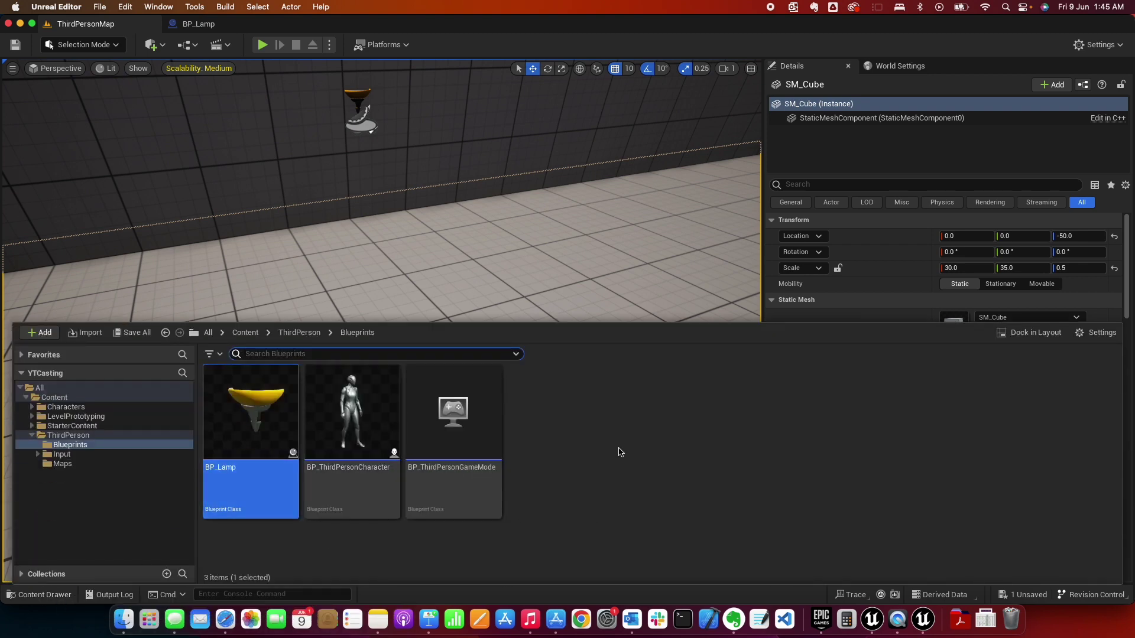
pyautogui.click(539, 491)
pyautogui.rightClick(556, 491)
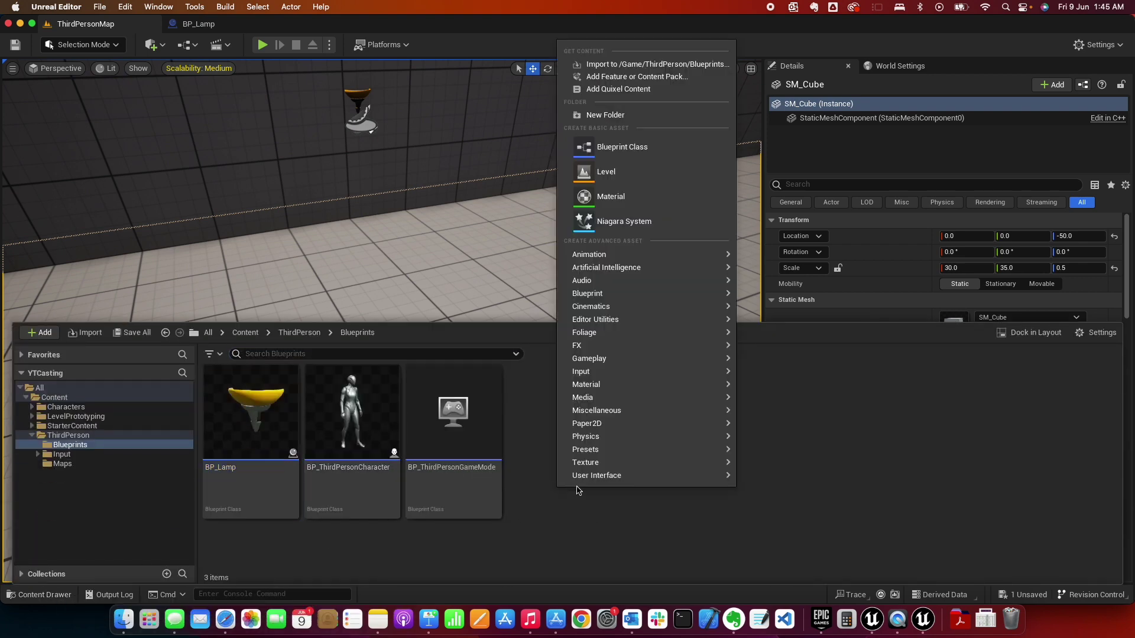
pyautogui.click(636, 148)
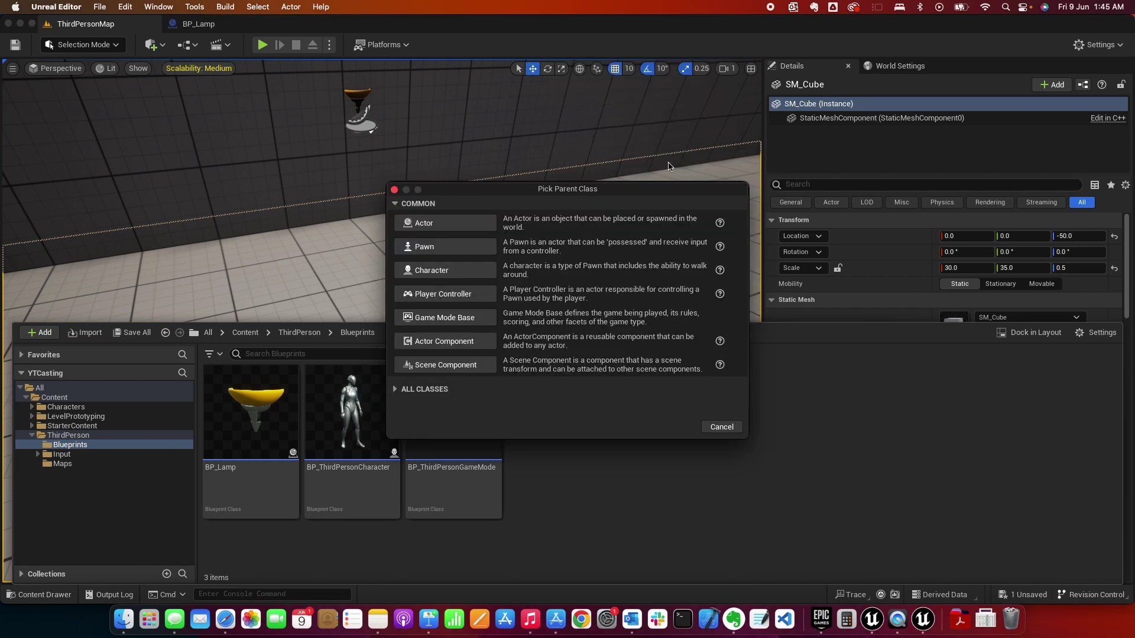
pyautogui.click(440, 225)
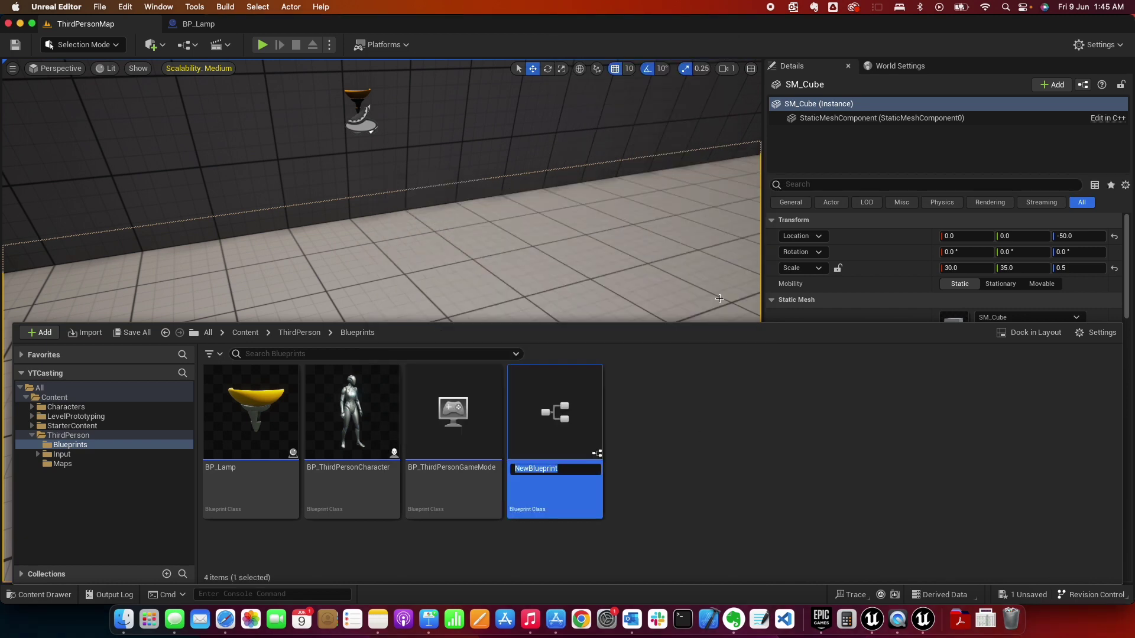
pyautogui.write('B')
pyautogui.press('Return')
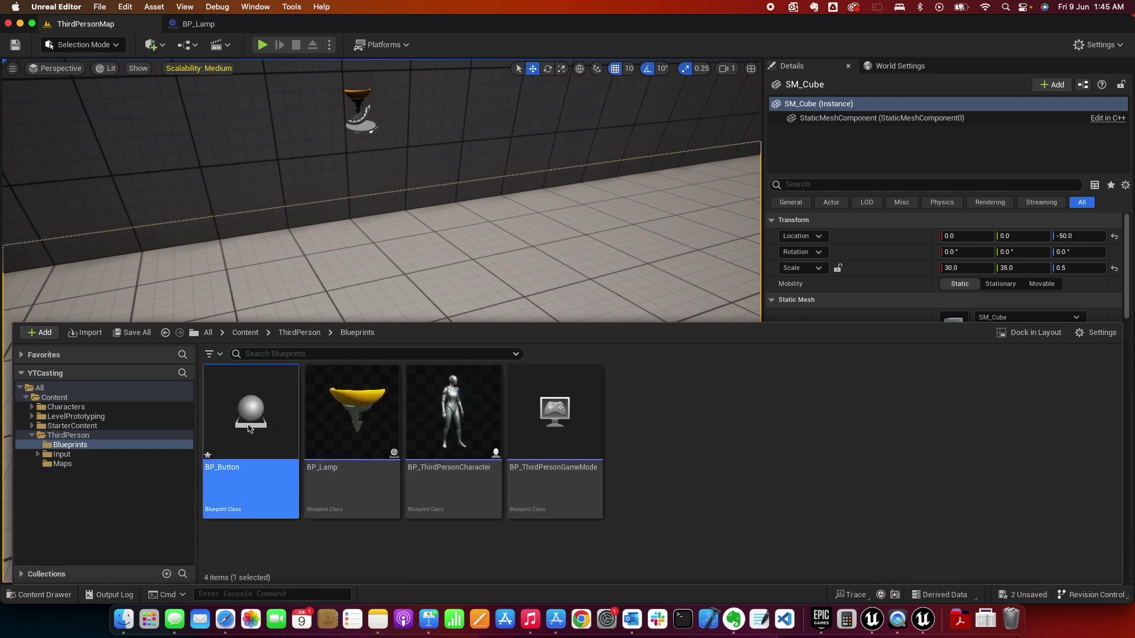
# Step: Open BP_Button for editing and add a Cylinder component to it
pyautogui.doubleClick(250, 427)
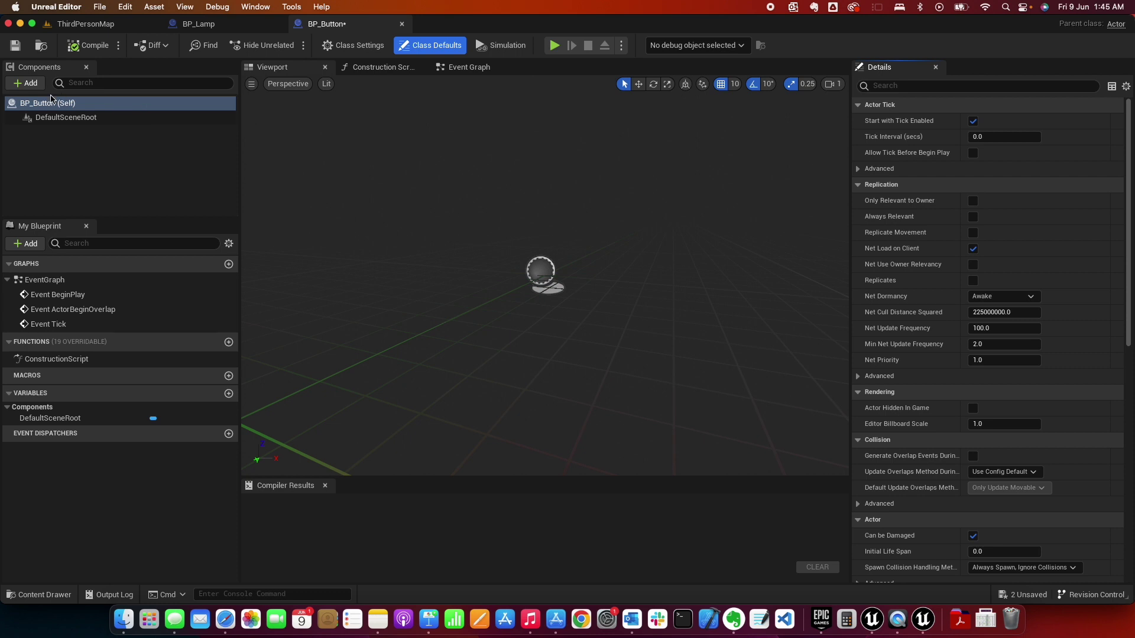
pyautogui.click(23, 86)
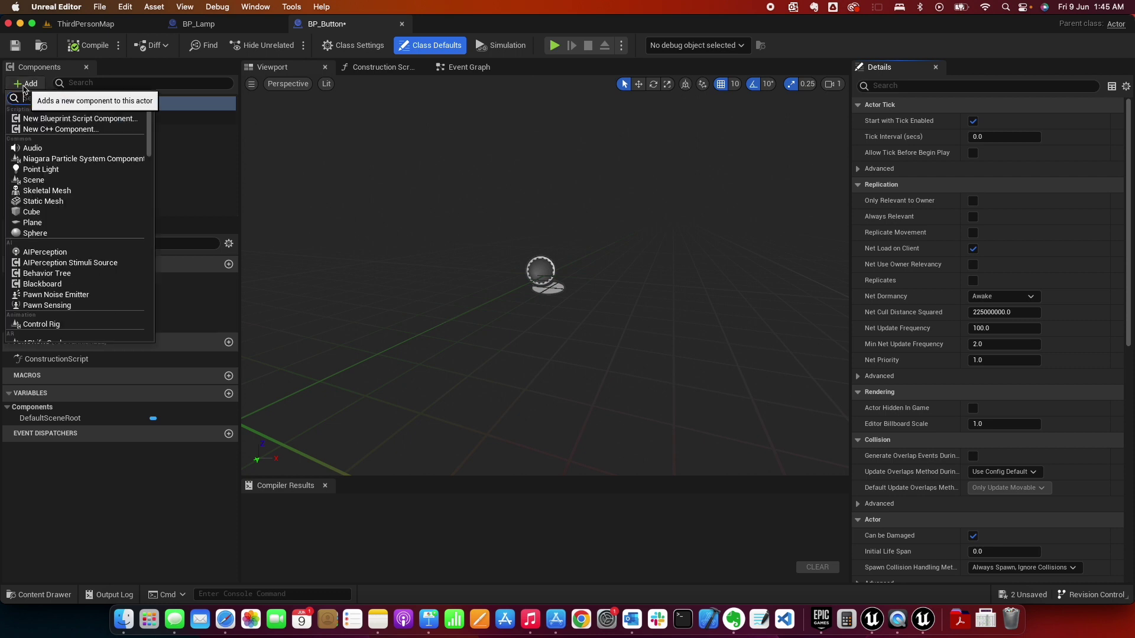
pyautogui.write('cy')
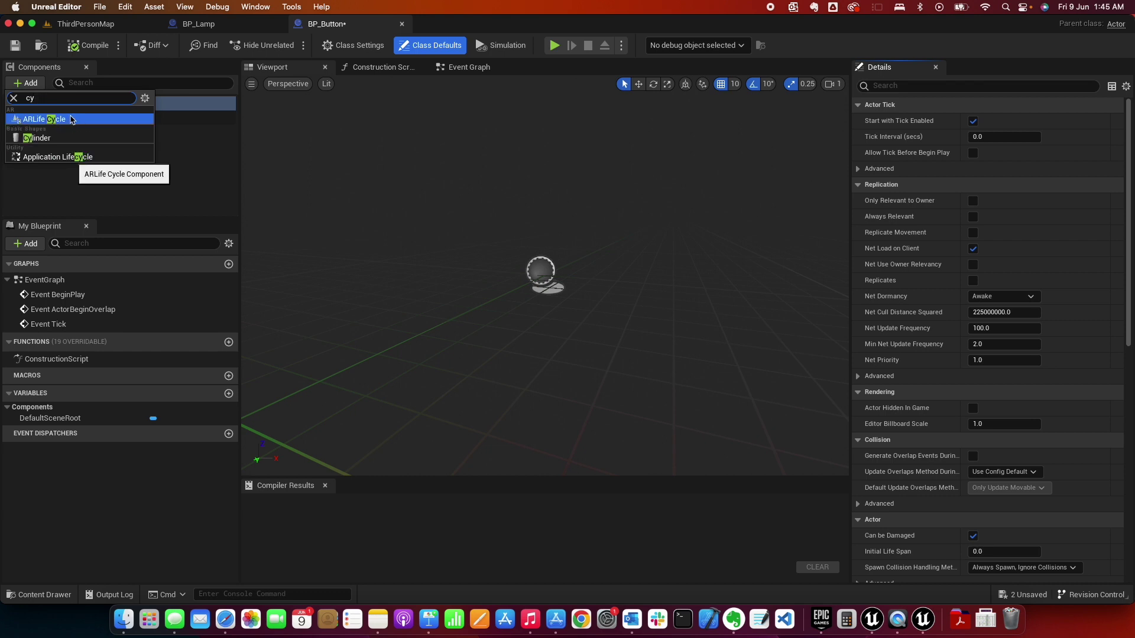
pyautogui.write('cll')
pyautogui.click(60, 119)
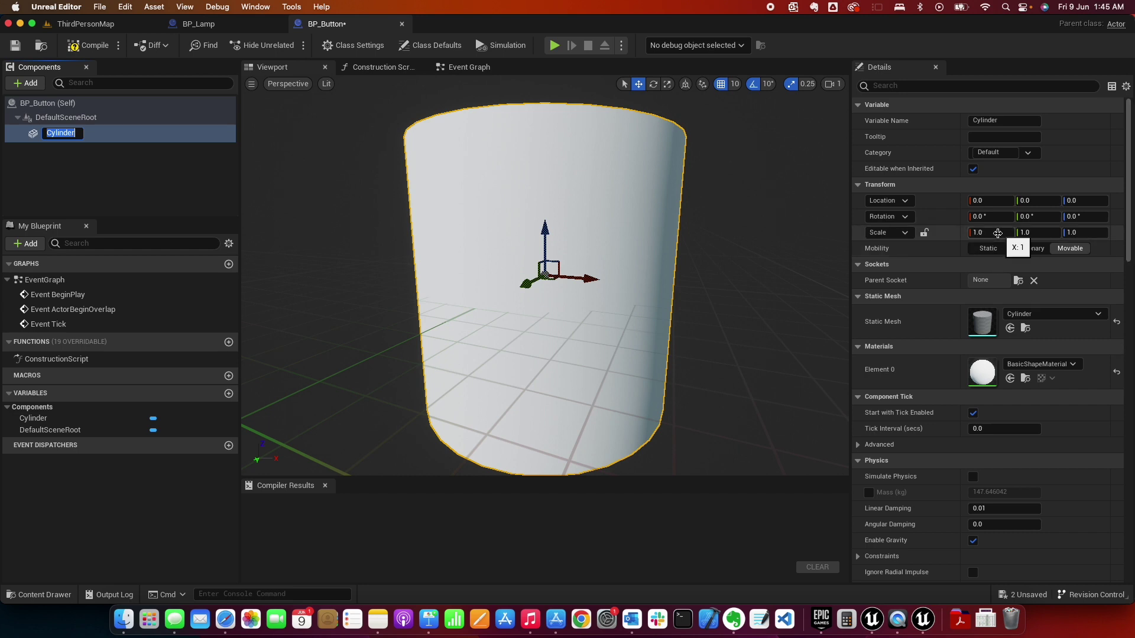
# Step: Flatten the cylinder by setting its Z scale to 0.1, and clear the component selection
pyautogui.click(1087, 233)
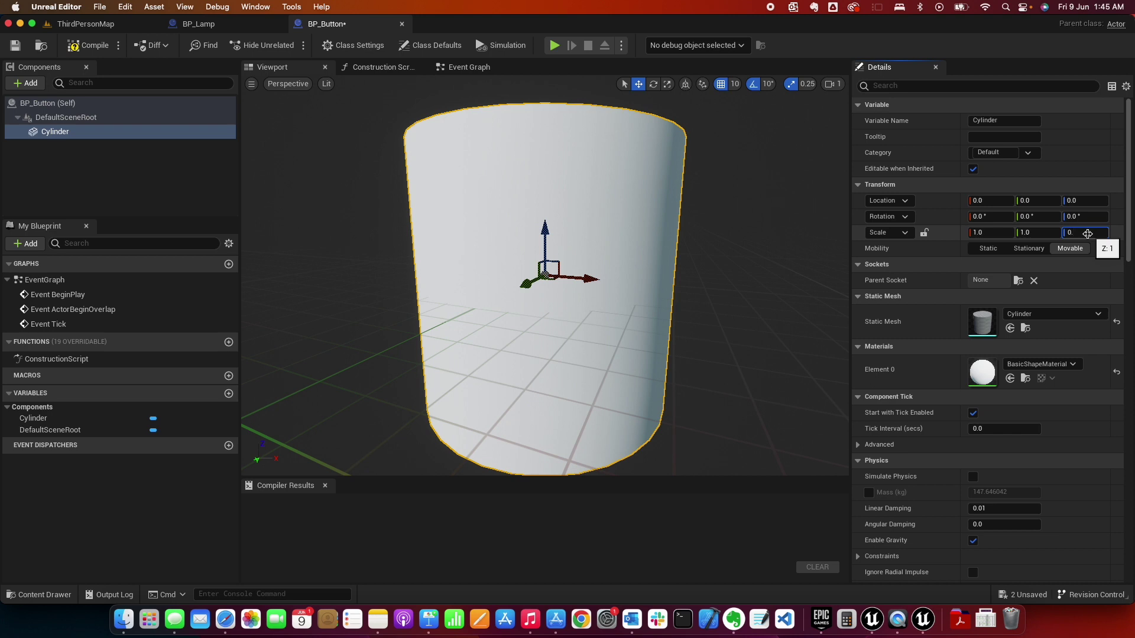
pyautogui.press('Return')
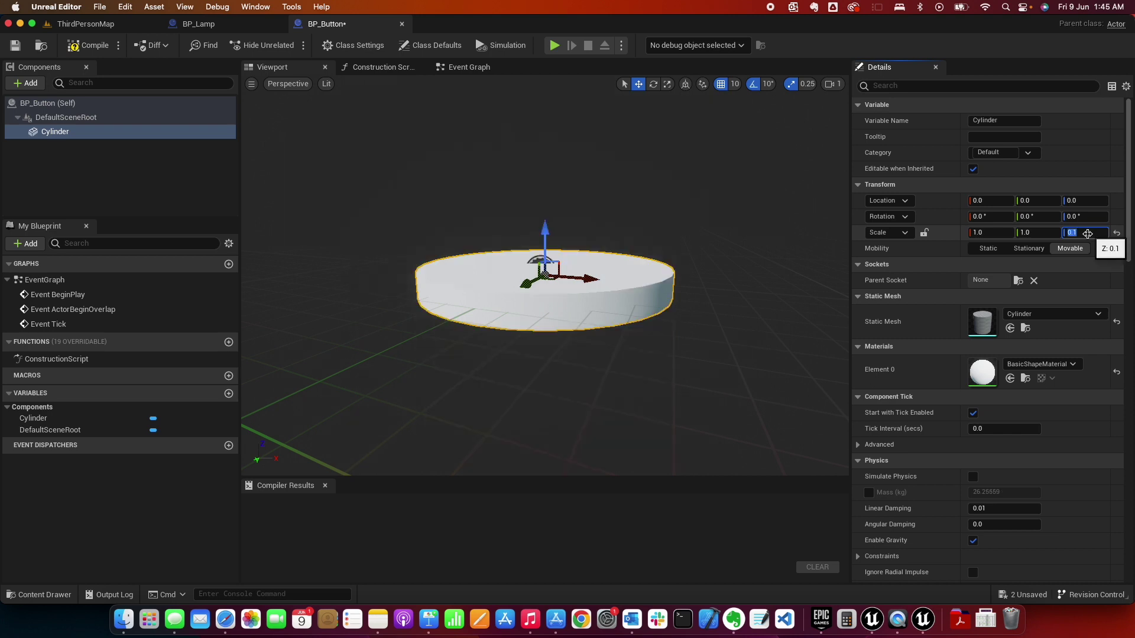
pyautogui.click(135, 177)
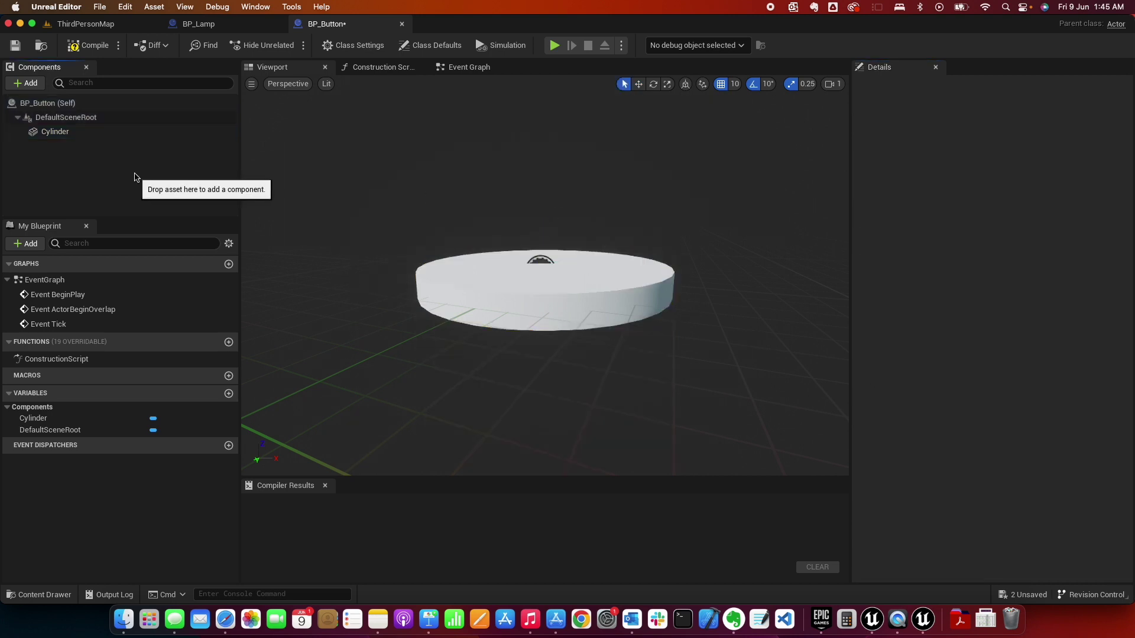
# Step: Add a Box Collision component to BP_Button and set its box extent to 40 in X and 40 in Y
pyautogui.click(27, 83)
pyautogui.write('box')
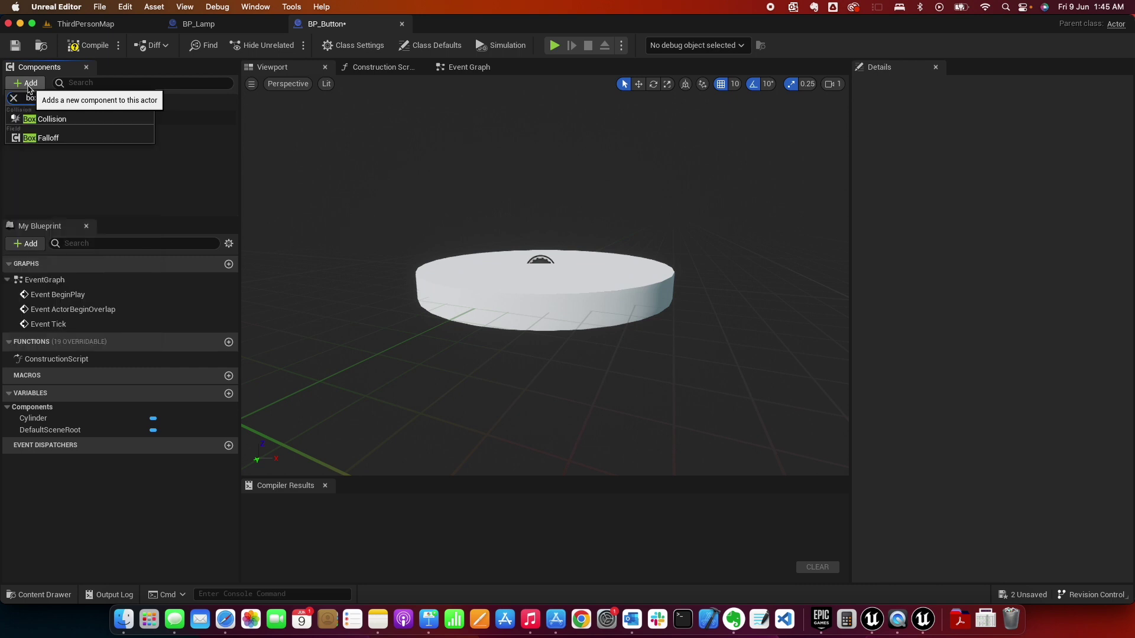
pyautogui.click(45, 120)
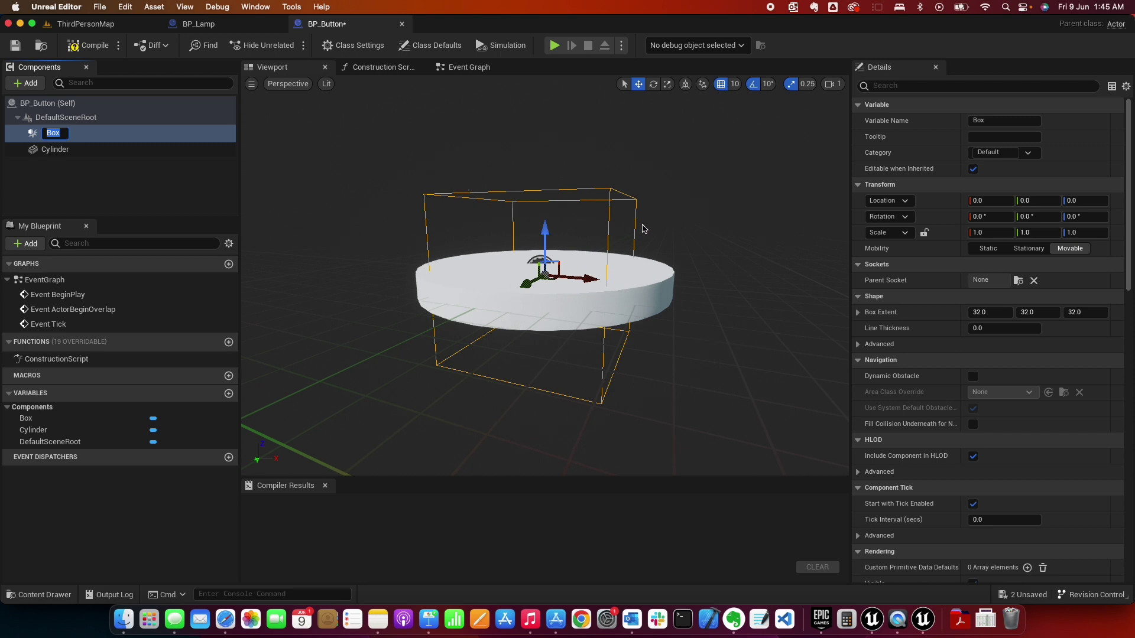
pyautogui.click(996, 312)
pyautogui.press('Tab')
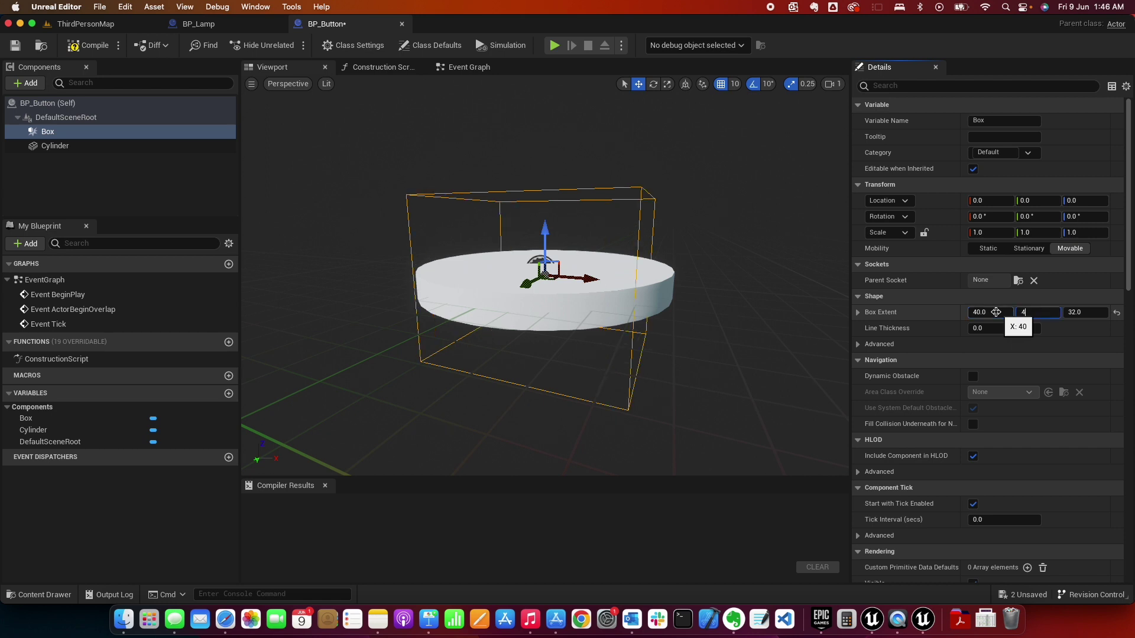
pyautogui.write('40')
pyautogui.press('Return')
# Step: Move the collision box to X 10, Z 20 over the cylinder, and compile and save BP_Button
pyautogui.moveTo(544, 230); pyautogui.dragTo(544, 183)
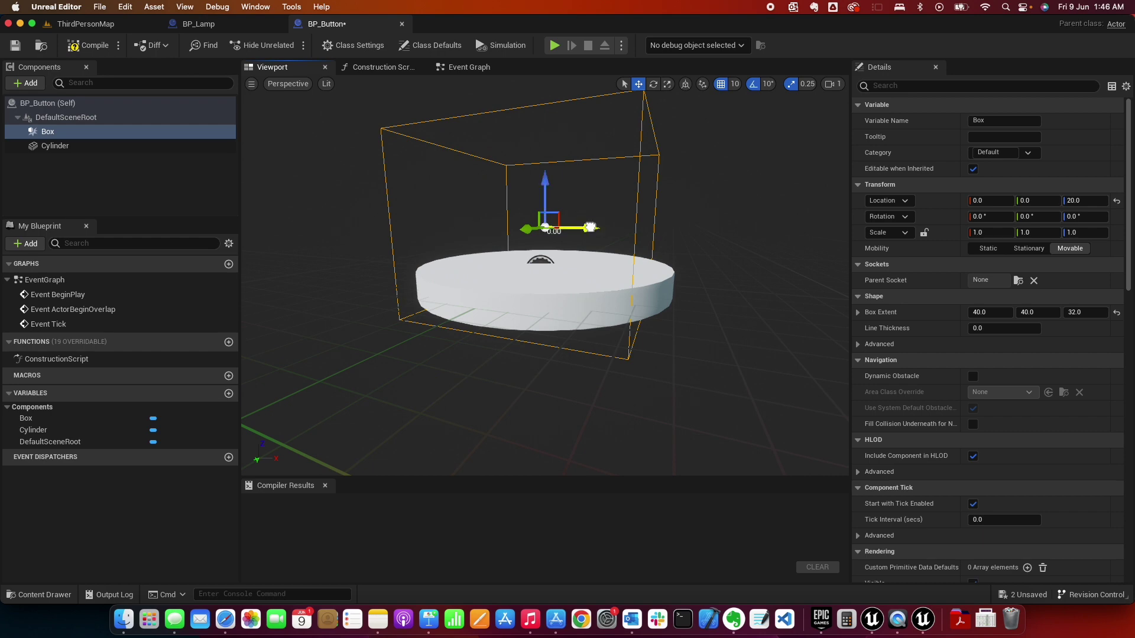
pyautogui.moveTo(601, 229); pyautogui.dragTo(614, 229)
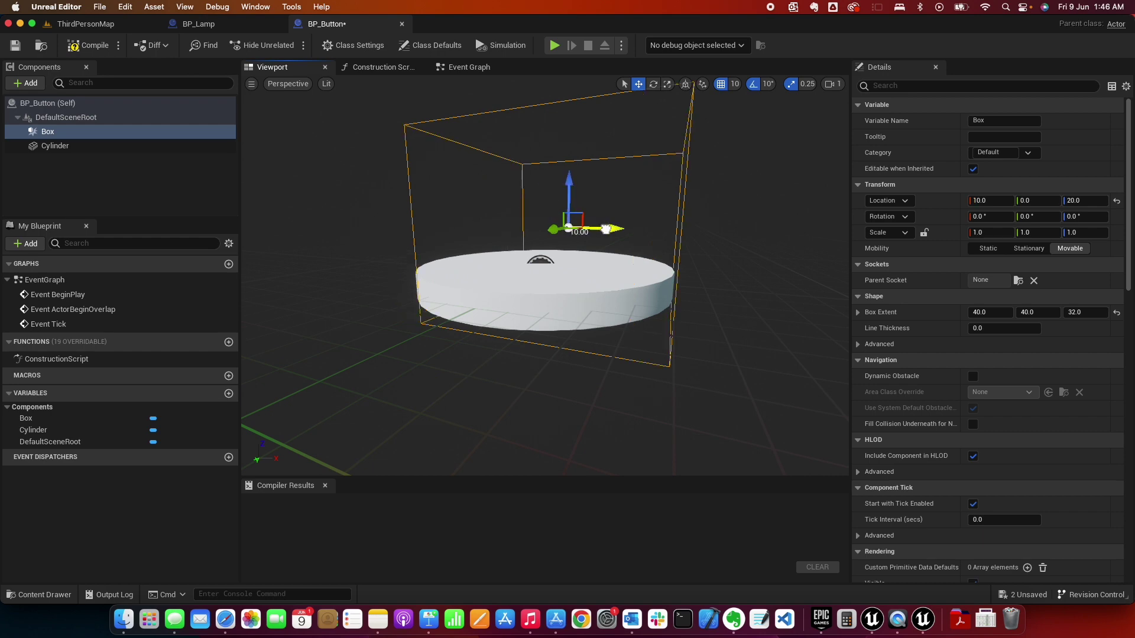
pyautogui.click(86, 47)
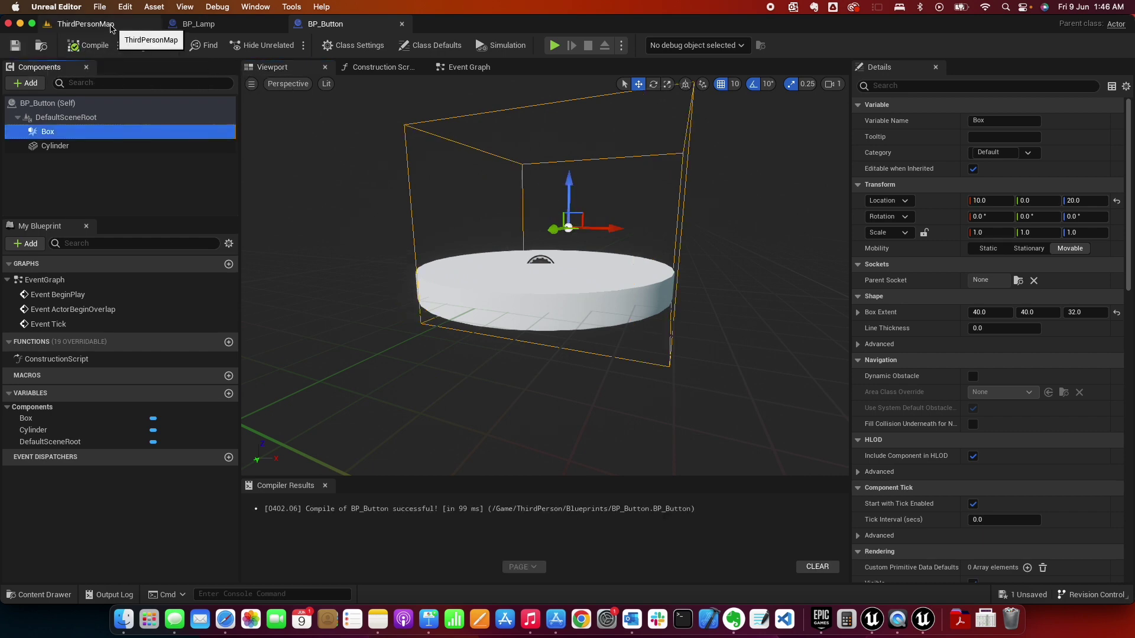
# Step: Place a BP_Button instance on the floor of ThirdPersonMap in front of the lamp, at about X 1090, Y 480, Z 0
pyautogui.click(111, 24)
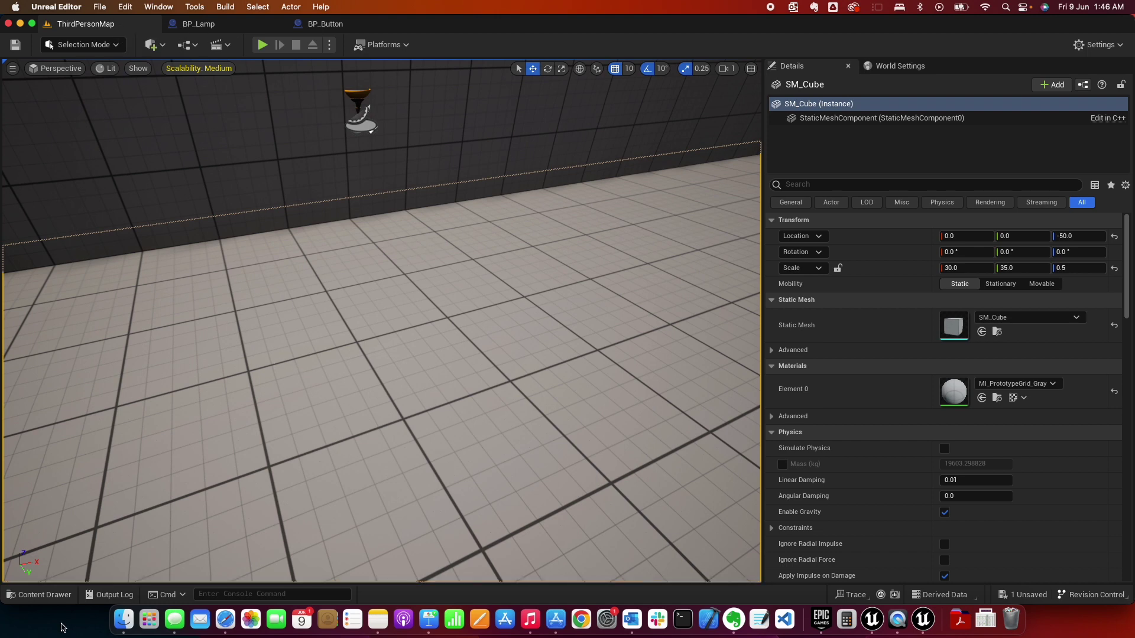
pyautogui.click(40, 594)
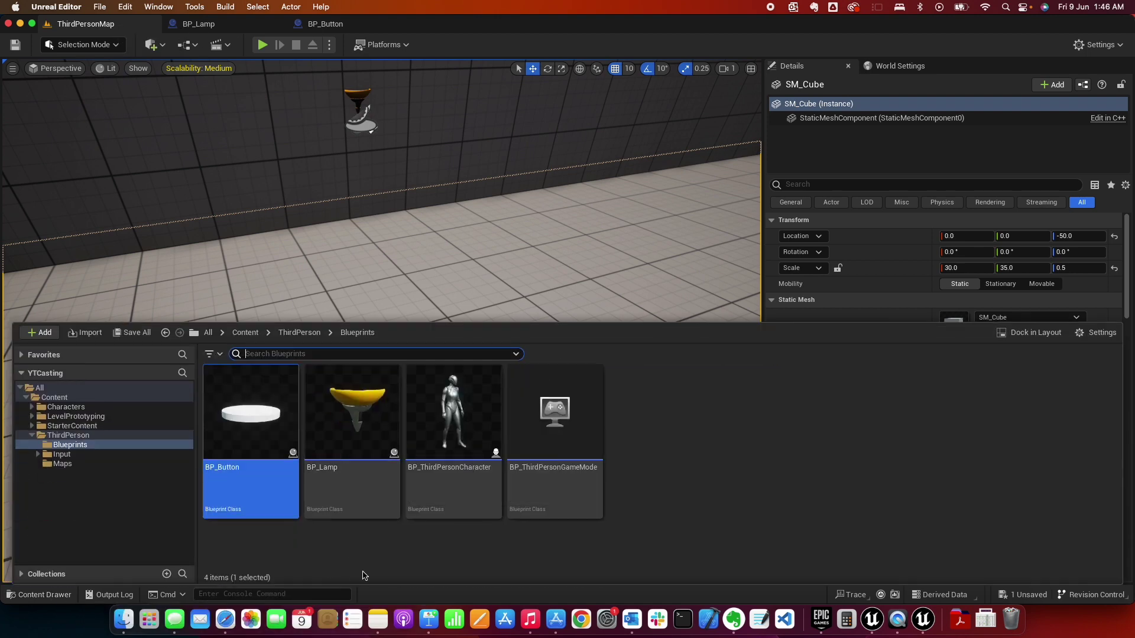
pyautogui.moveTo(291, 437); pyautogui.dragTo(491, 377)
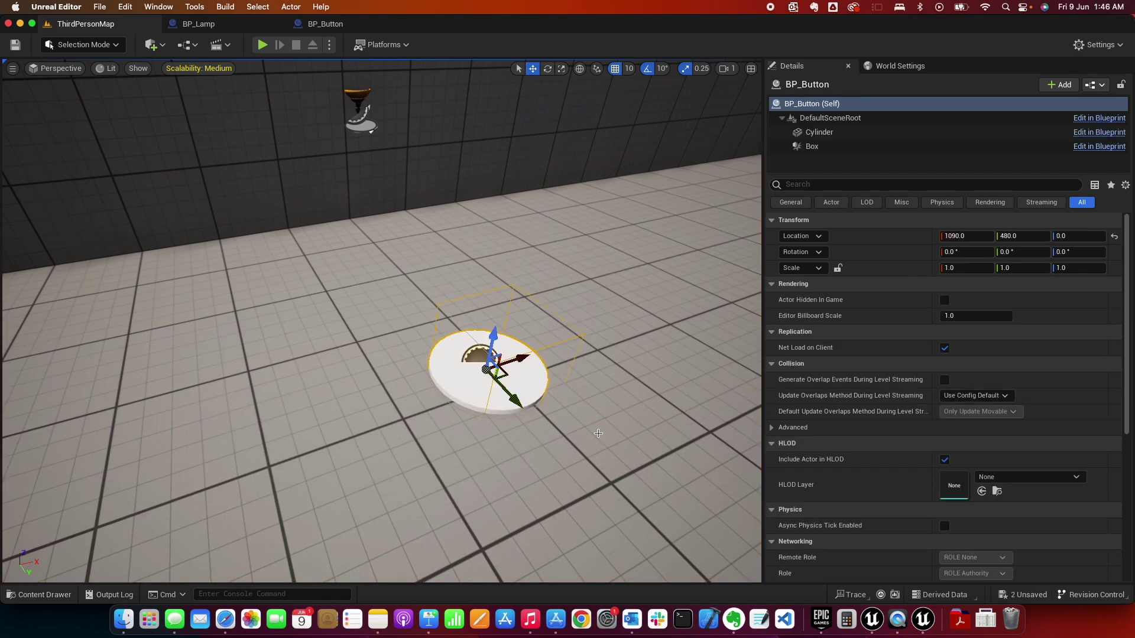
# Step: Play-test the level by walking the character onto the button, and end the session
pyautogui.click(262, 44)
pyautogui.press('w')
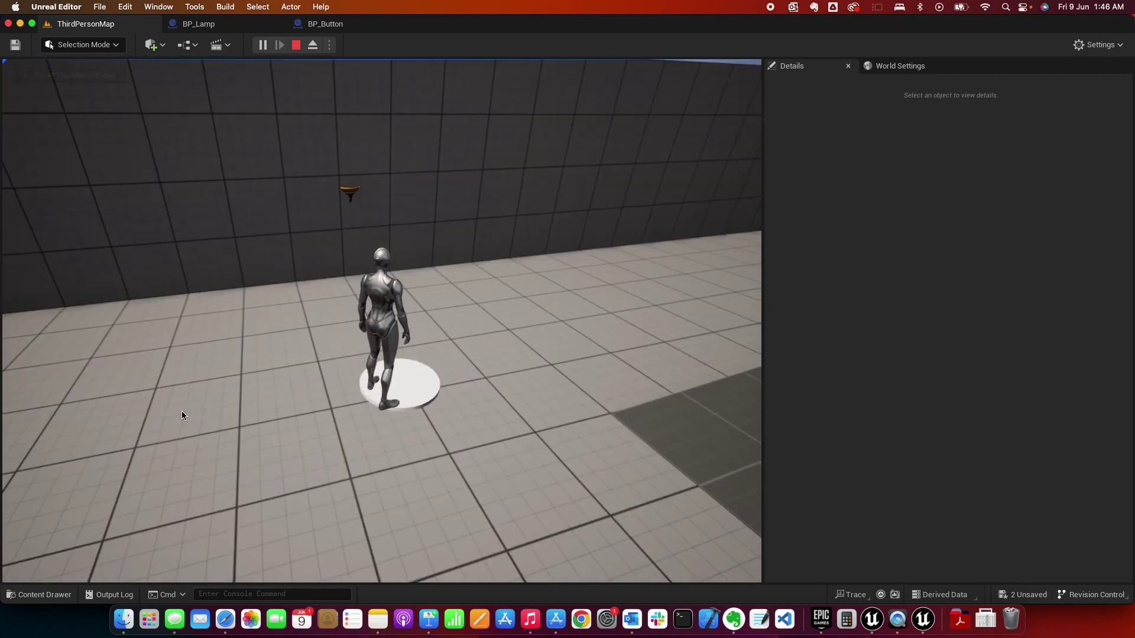
pyautogui.press('Escape')
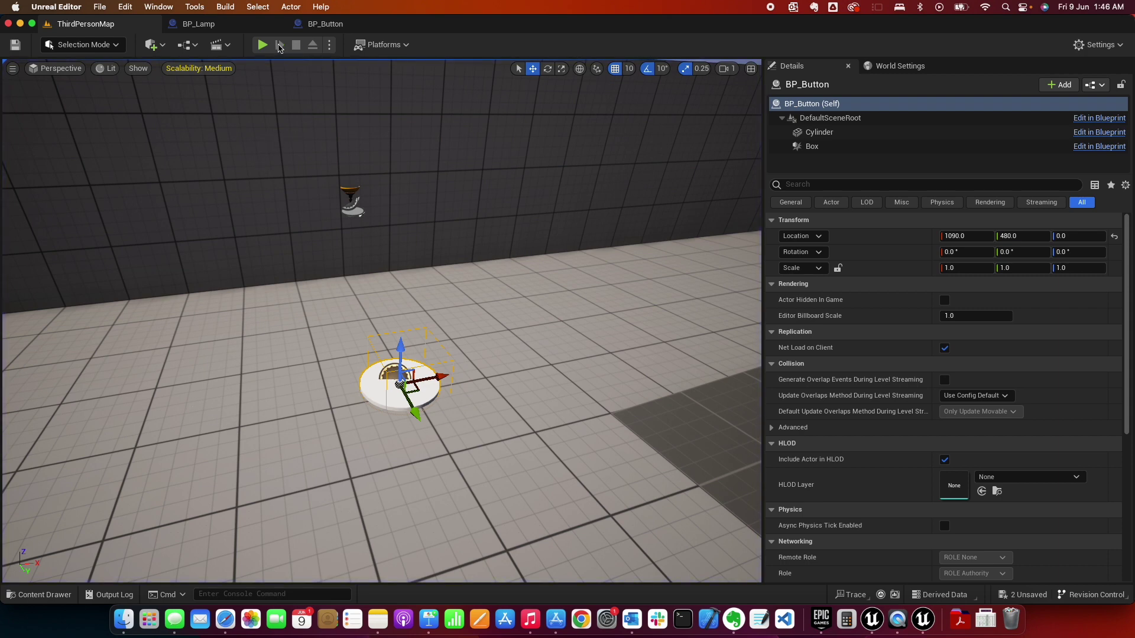
# Step: Delete the default BeginPlay, ActorBeginOverlap and Tick event nodes from BP_Button's Event Graph
pyautogui.click(343, 23)
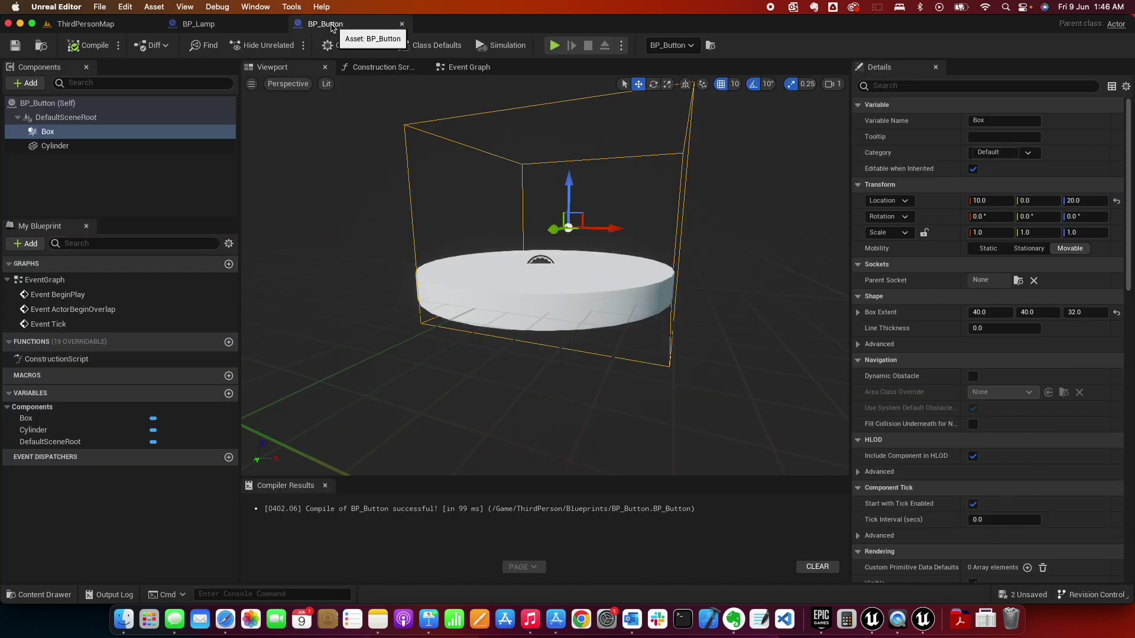
pyautogui.click(469, 68)
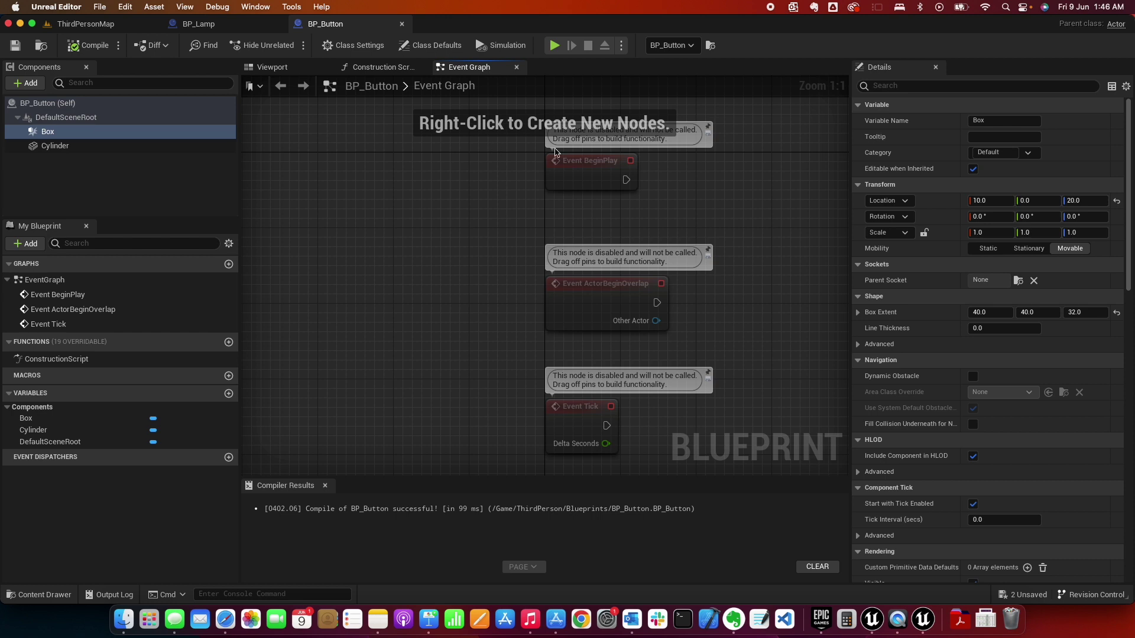
pyautogui.moveTo(513, 150); pyautogui.dragTo(711, 439)
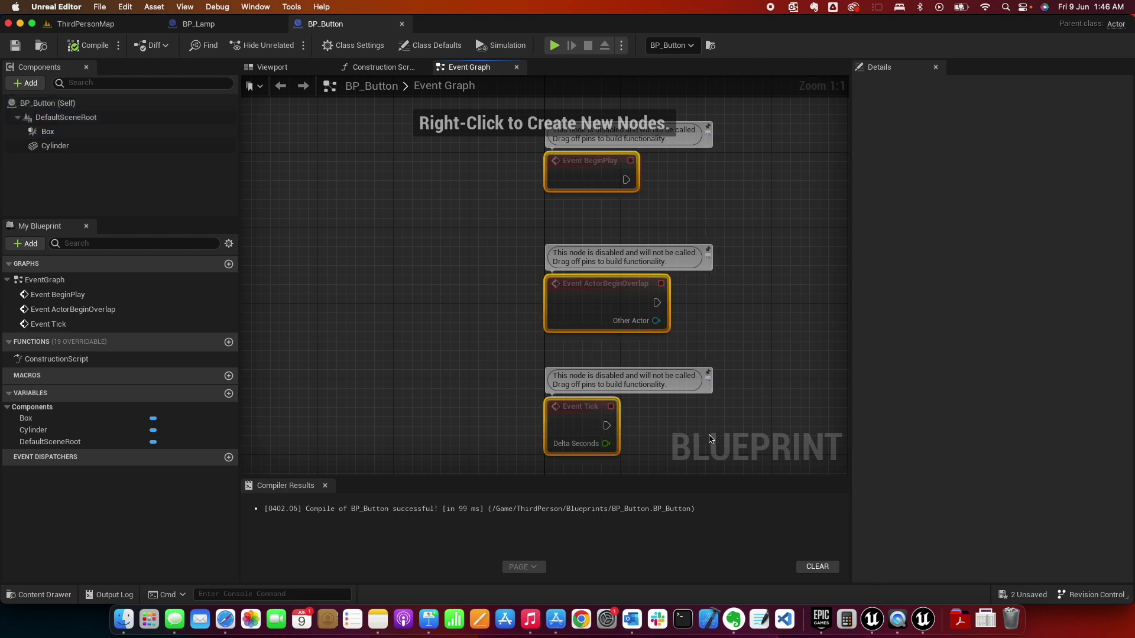
pyautogui.press('Delete')
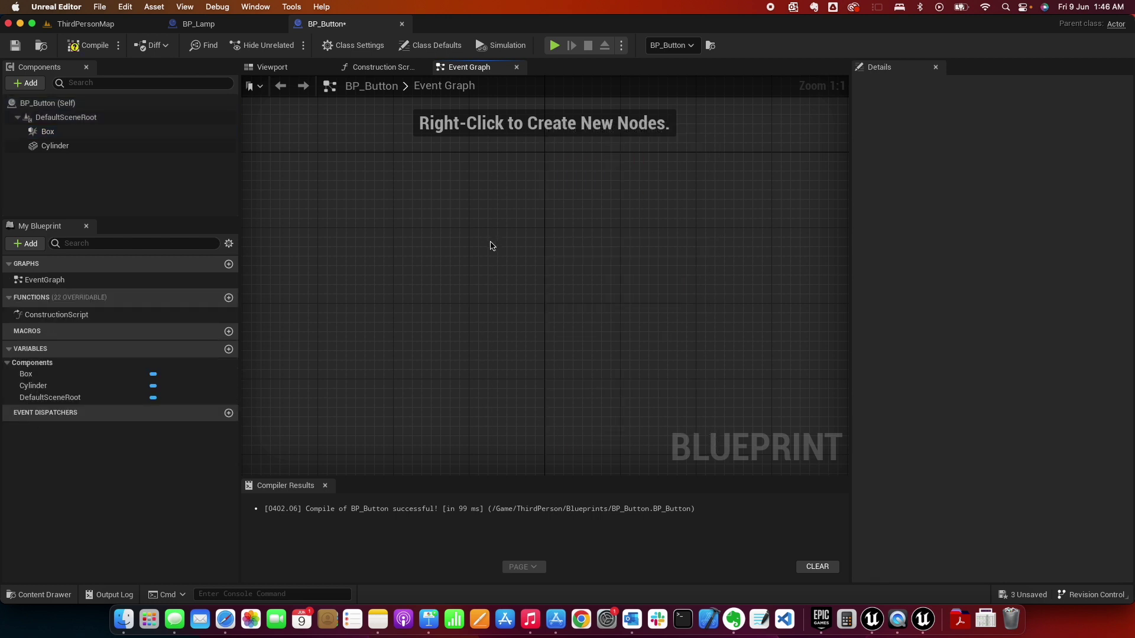
# Step: Add an On Component Begin Overlap event for the Box component to BP_Button's Event Graph
pyautogui.click(41, 132)
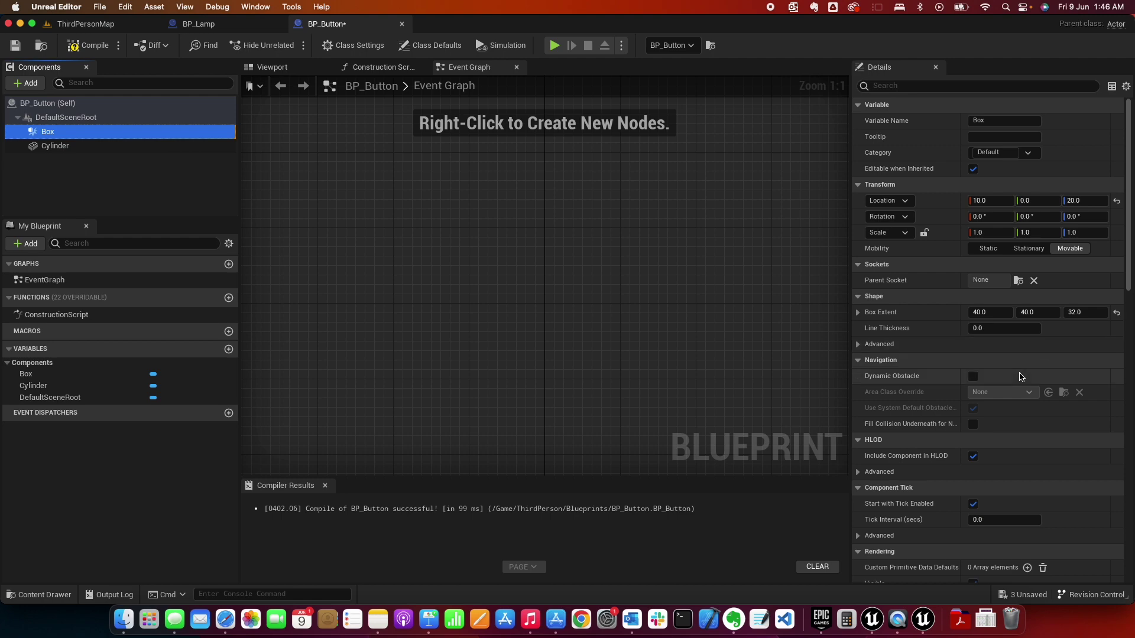
pyautogui.scroll(-15, 1019, 377)
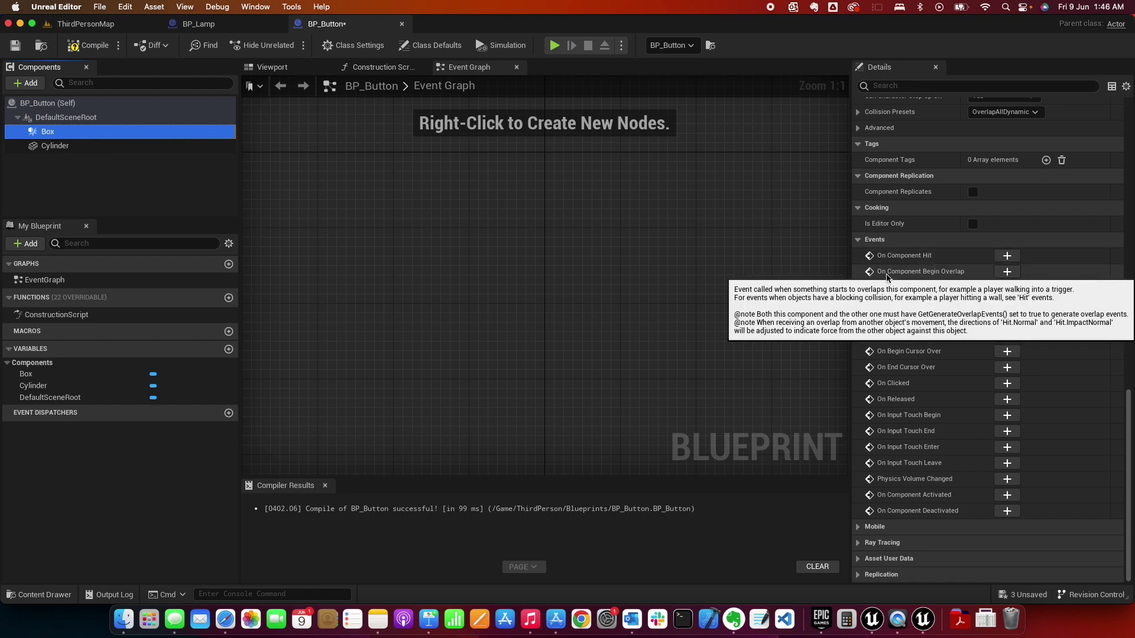
pyautogui.click(1007, 272)
pyautogui.click(744, 229)
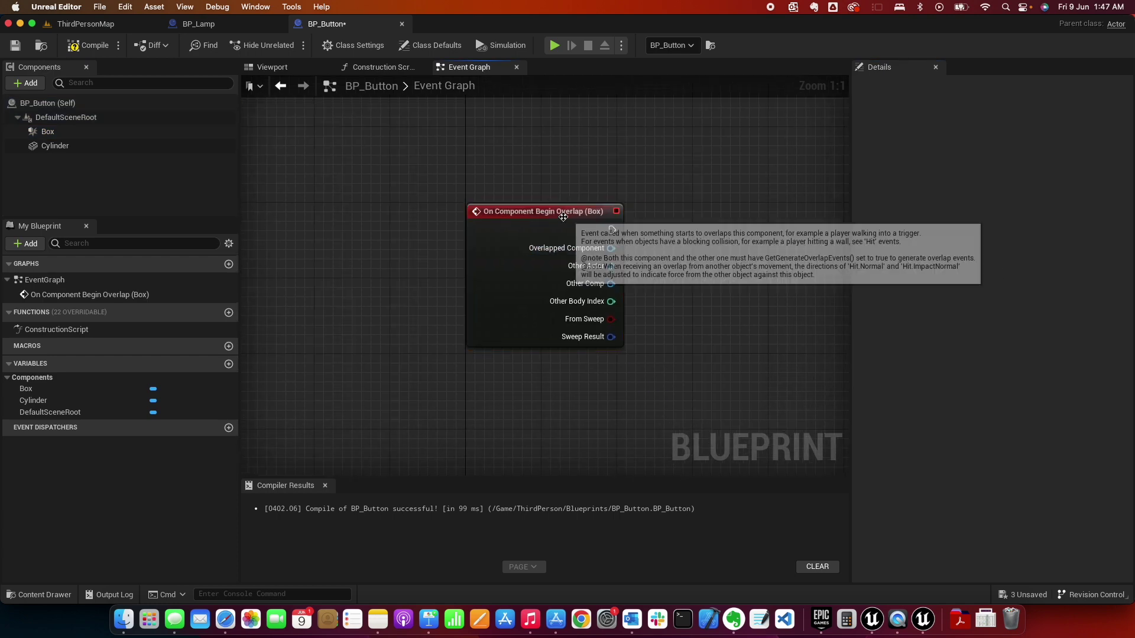
pyautogui.hscroll(4, 562, 217)
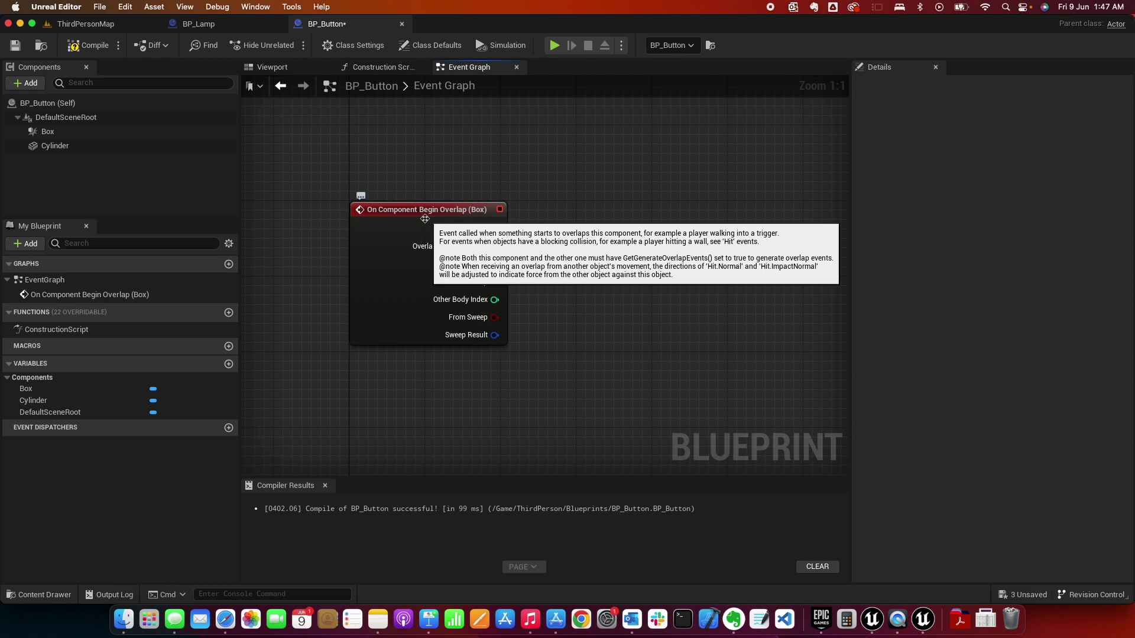
pyautogui.moveTo(609, 231); pyautogui.dragTo(579, 215, button='right')
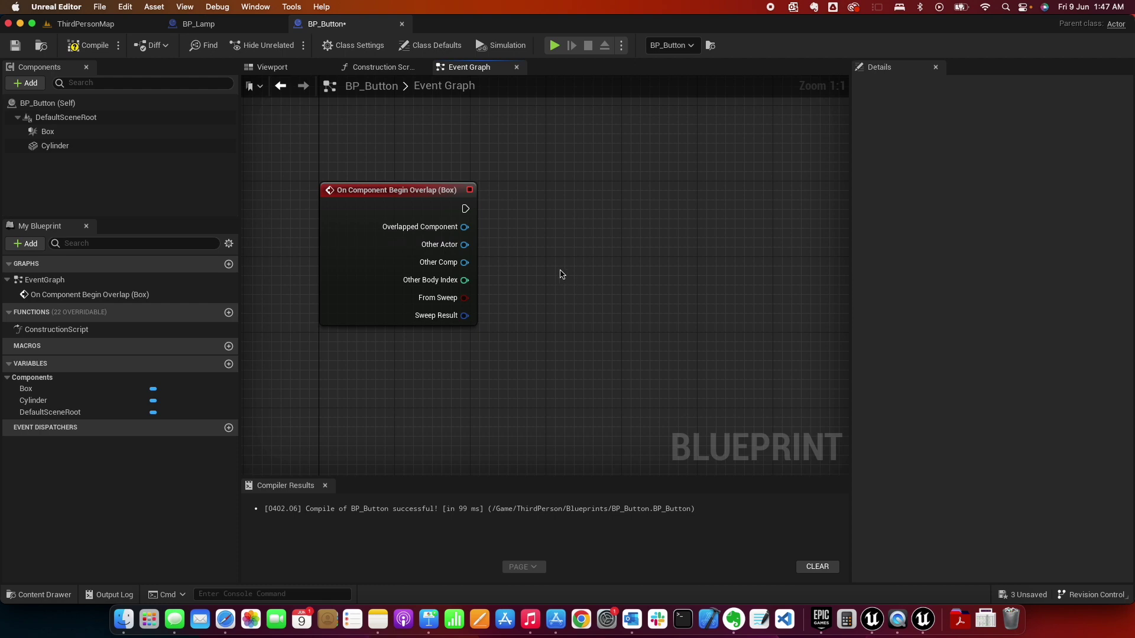
pyautogui.moveTo(605, 288); pyautogui.dragTo(576, 288, button='right')
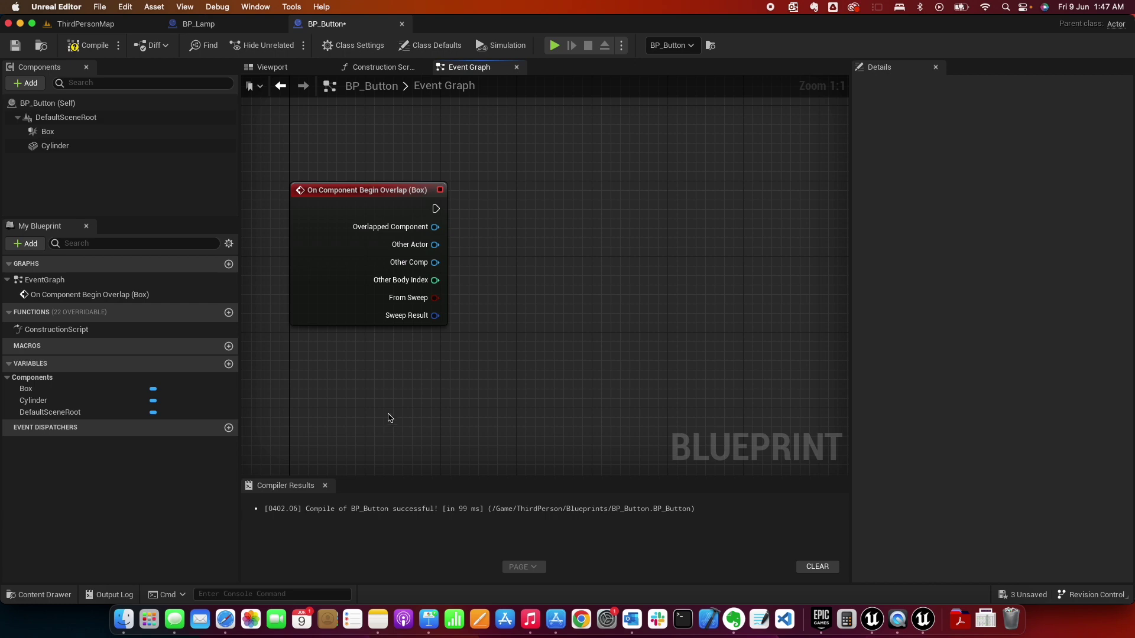
# Step: Add a Get Player Pawn node below the overlap event
pyautogui.rightClick(374, 379)
pyautogui.write('get')
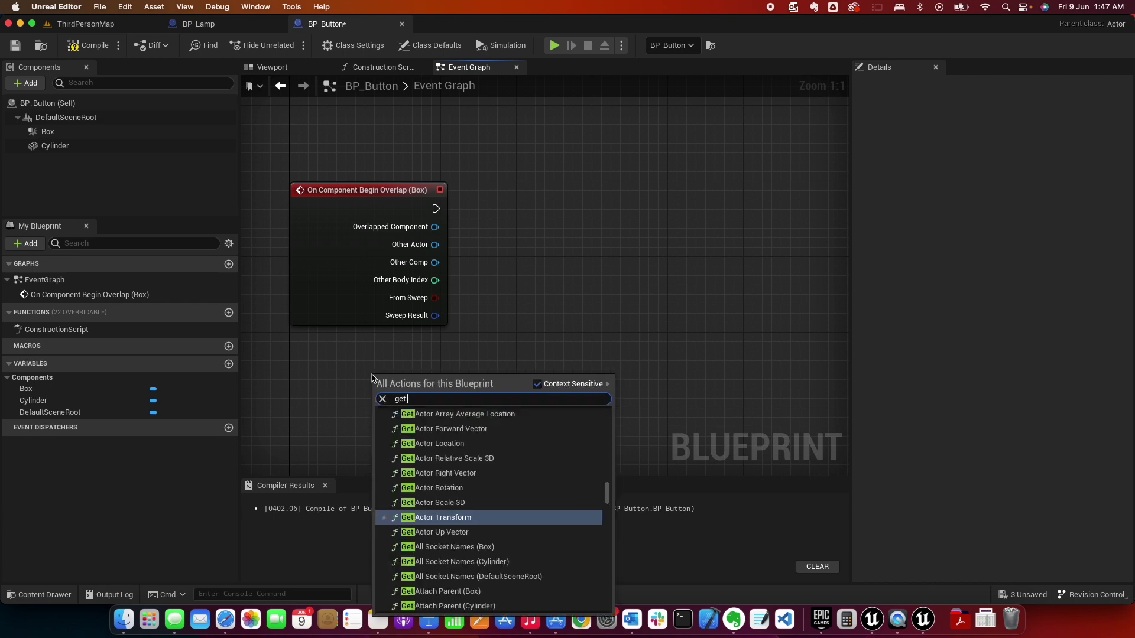
pyautogui.write(' paw')
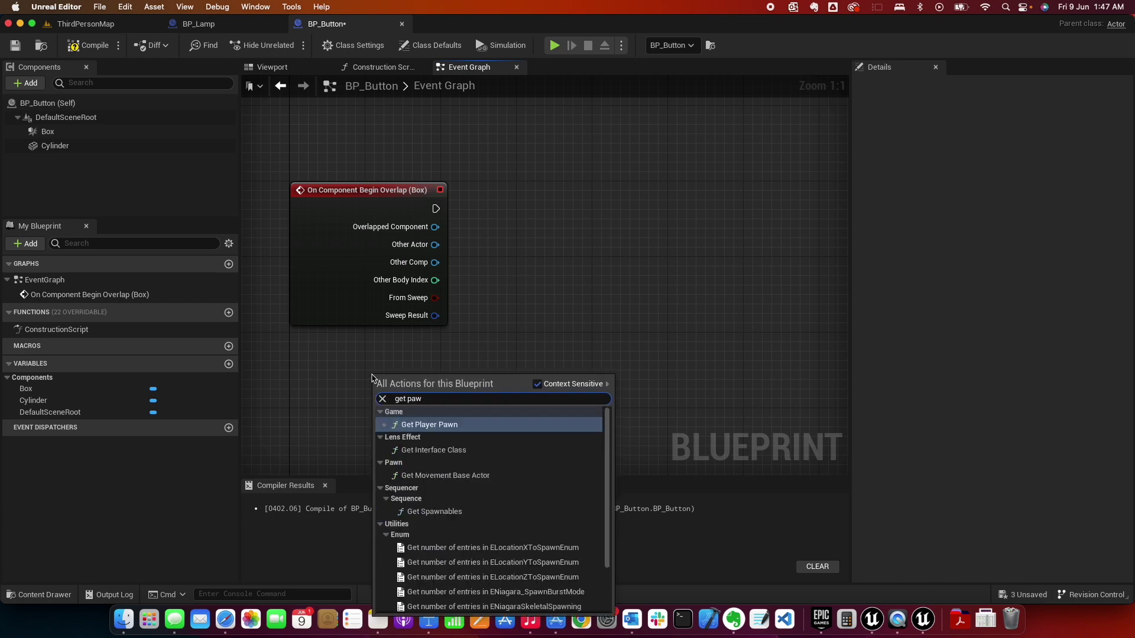
pyautogui.click(453, 424)
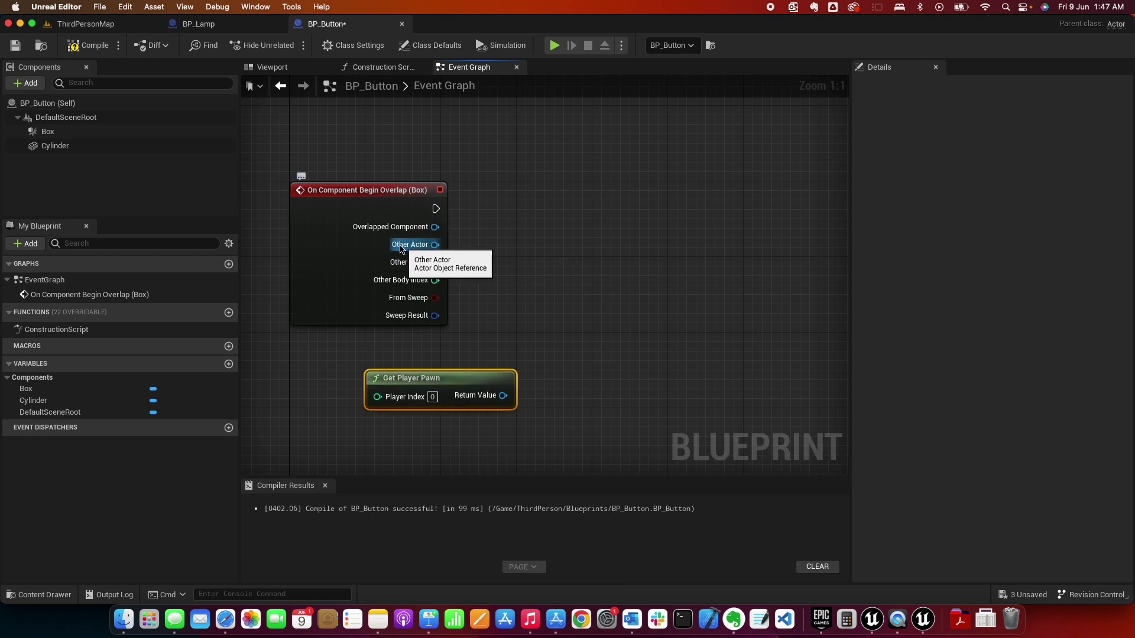
# Step: Compare the event's Other Actor with the Get Player Pawn return value using an Equal node
pyautogui.moveTo(435, 244); pyautogui.dragTo(547, 294)
pyautogui.write('=')
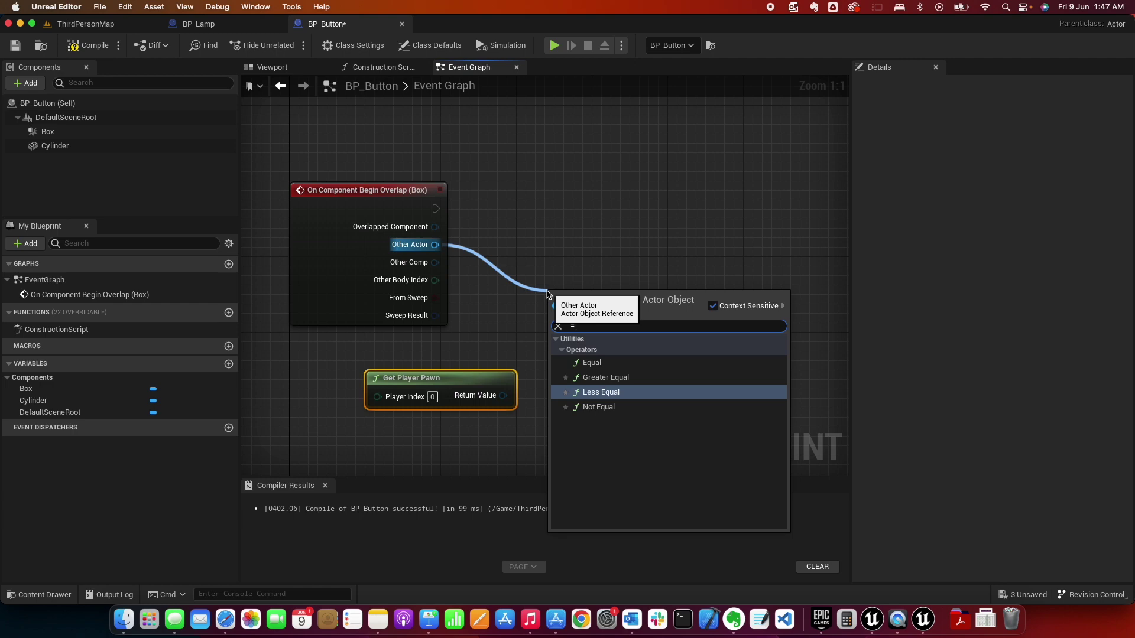
pyautogui.click(610, 363)
pyautogui.moveTo(503, 396); pyautogui.dragTo(558, 317)
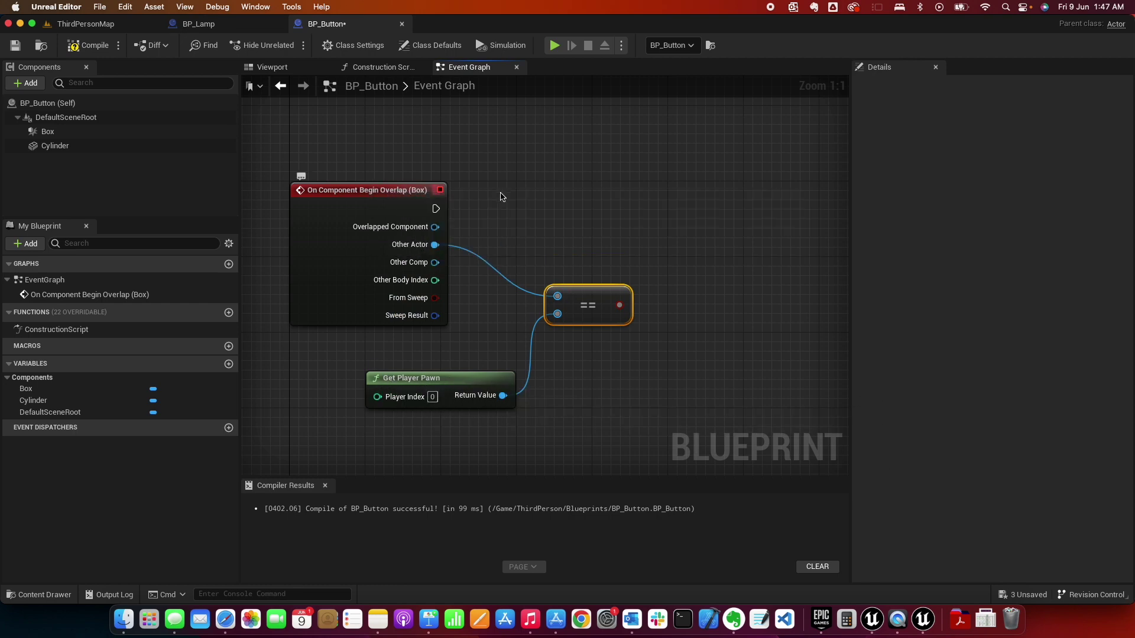
# Step: Add a Branch node conditioned on the Equal result and connect the overlap event's execution output to it
pyautogui.moveTo(585, 240); pyautogui.dragTo(536, 240, button='right')
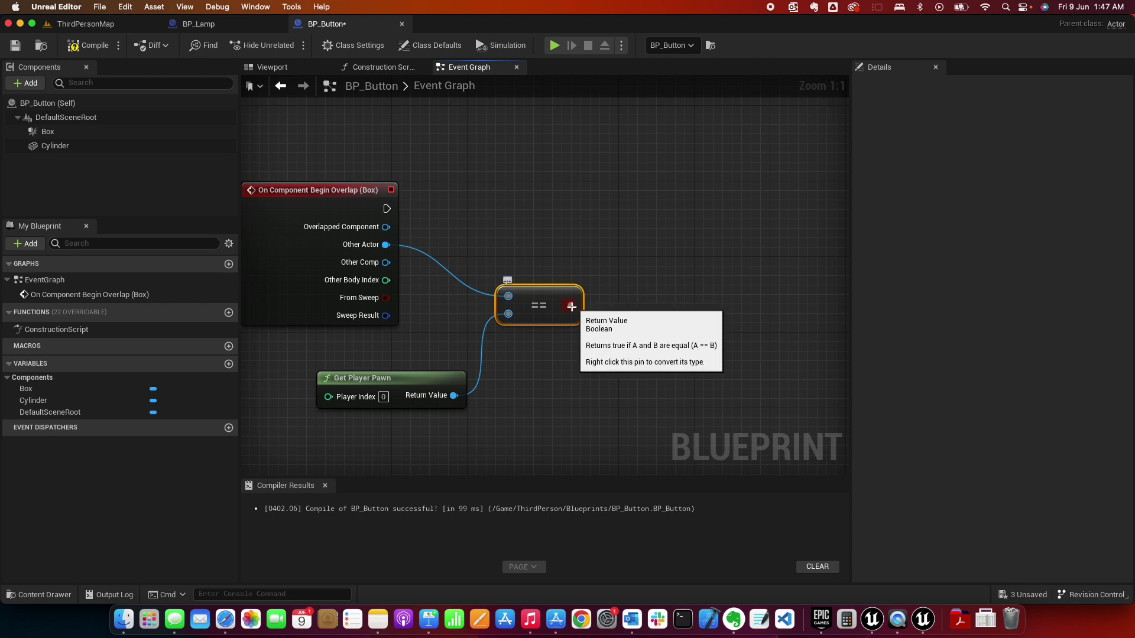
pyautogui.moveTo(570, 309); pyautogui.dragTo(602, 213)
pyautogui.write('Branch')
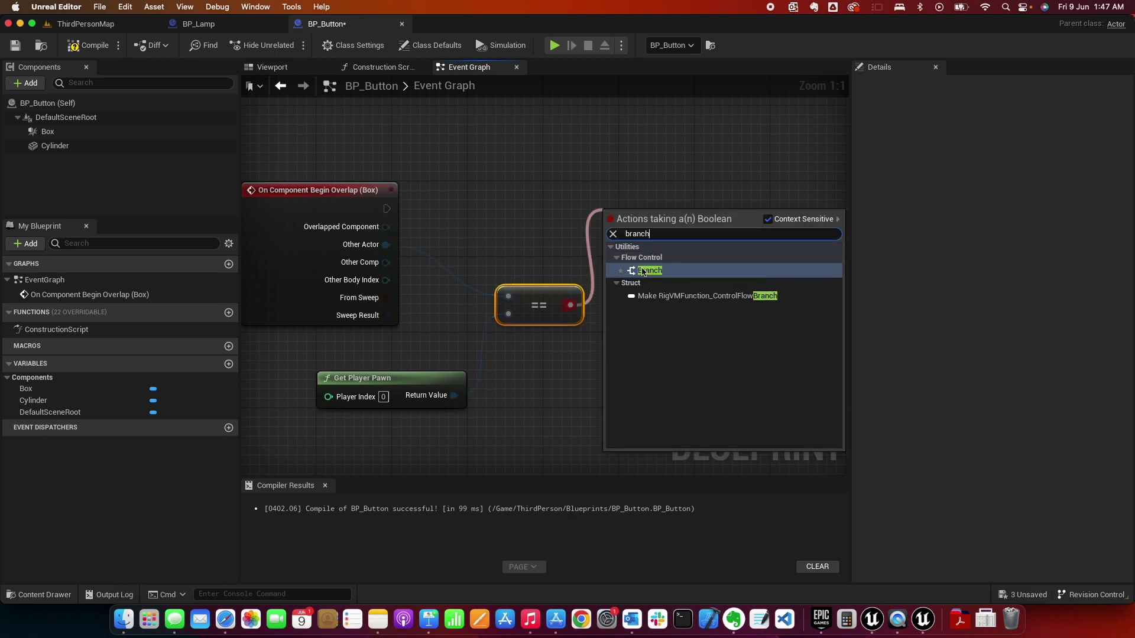
pyautogui.press('Return')
pyautogui.moveTo(386, 208); pyautogui.dragTo(611, 226)
pyautogui.hscroll(3, 695, 269)
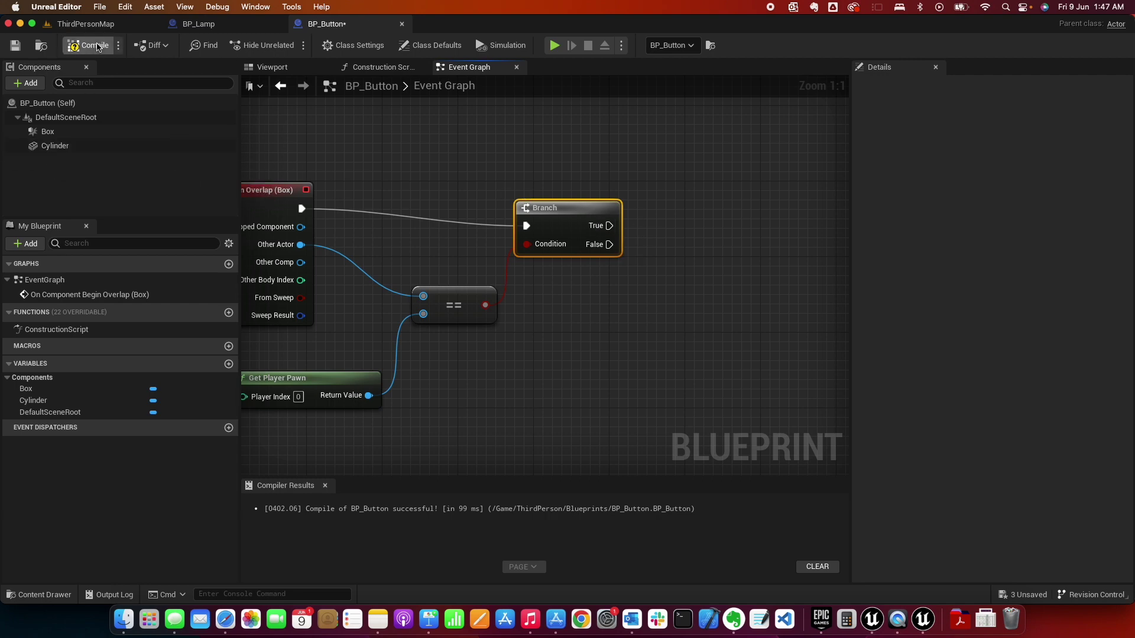
# Step: Create a variable named Lamp in BP_Button with the type BP Lamp Object Reference
pyautogui.click(88, 24)
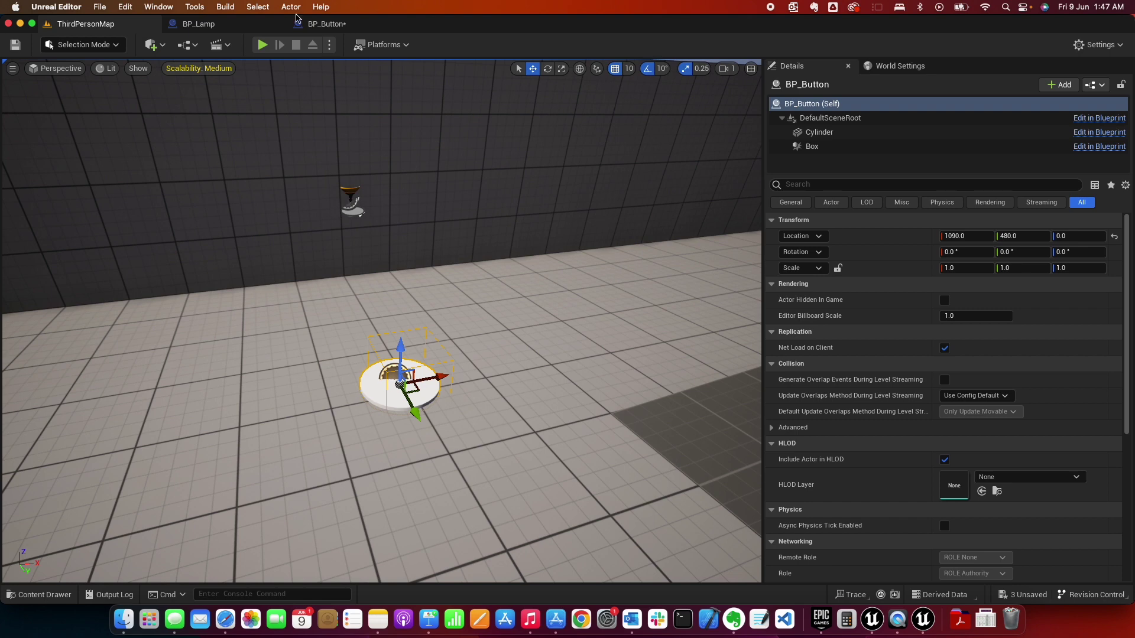
pyautogui.click(320, 24)
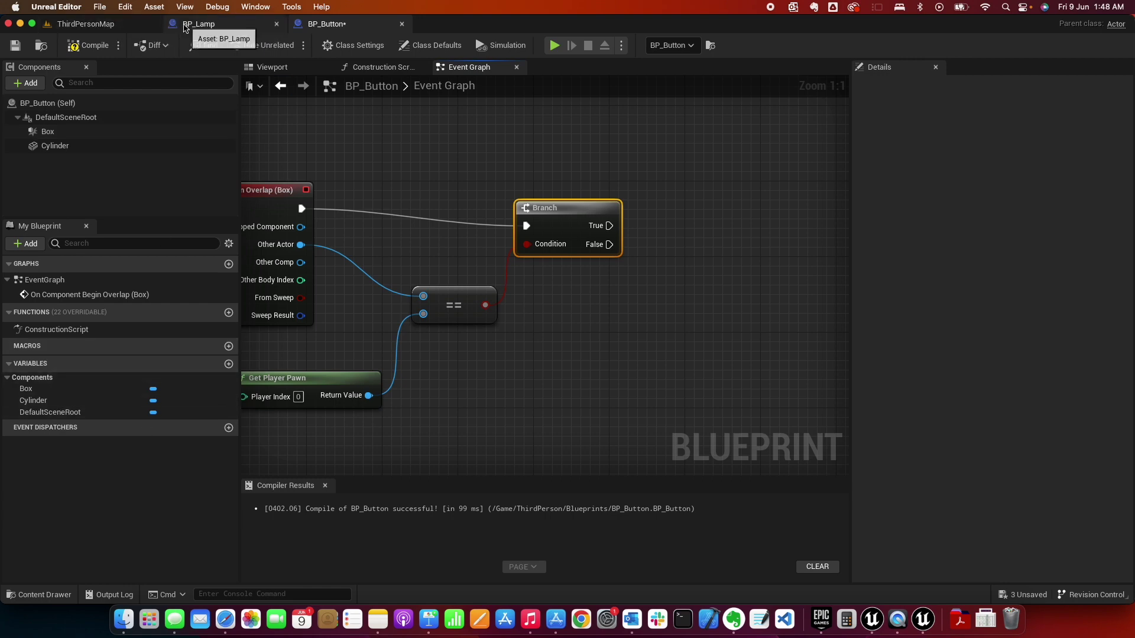
pyautogui.click(228, 364)
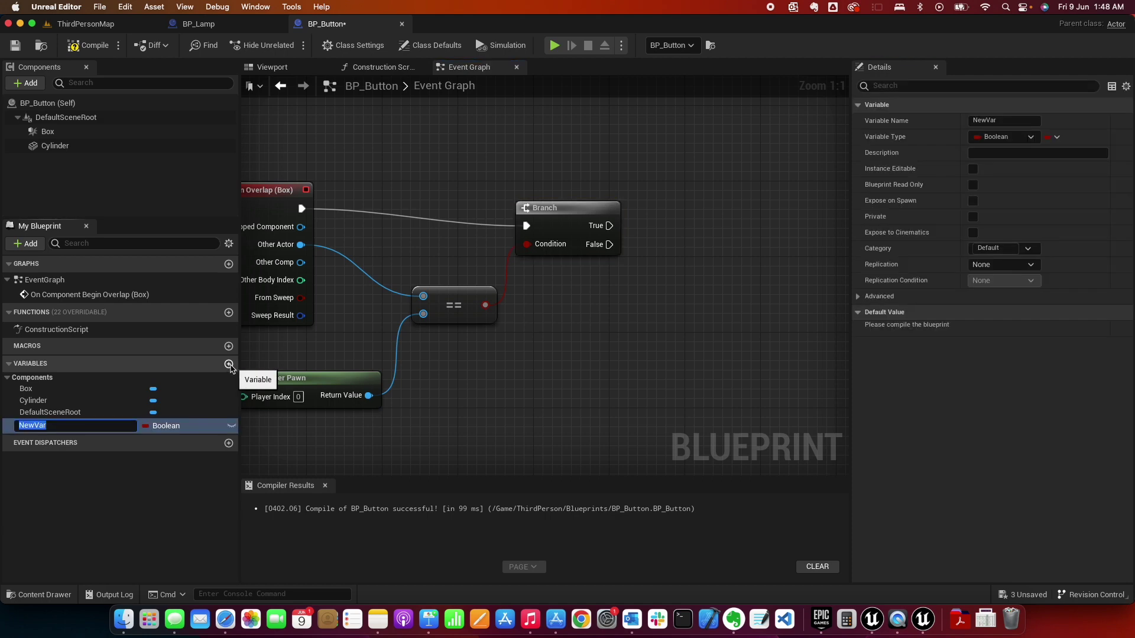
pyautogui.write('Lamp')
pyautogui.press('Return')
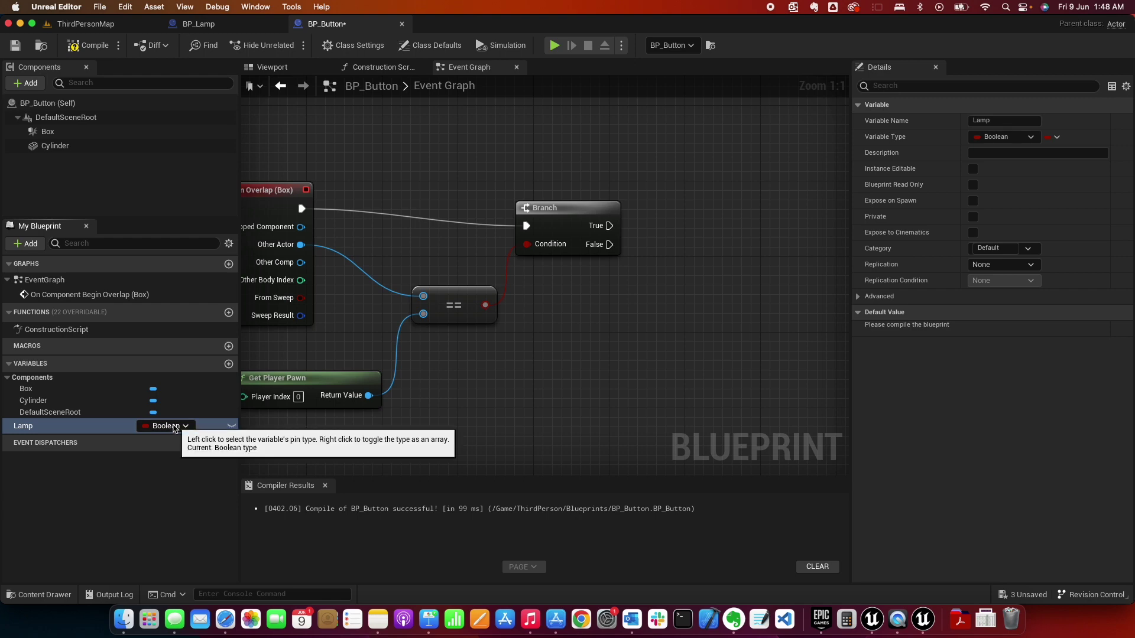
pyautogui.click(175, 426)
pyautogui.write('B')
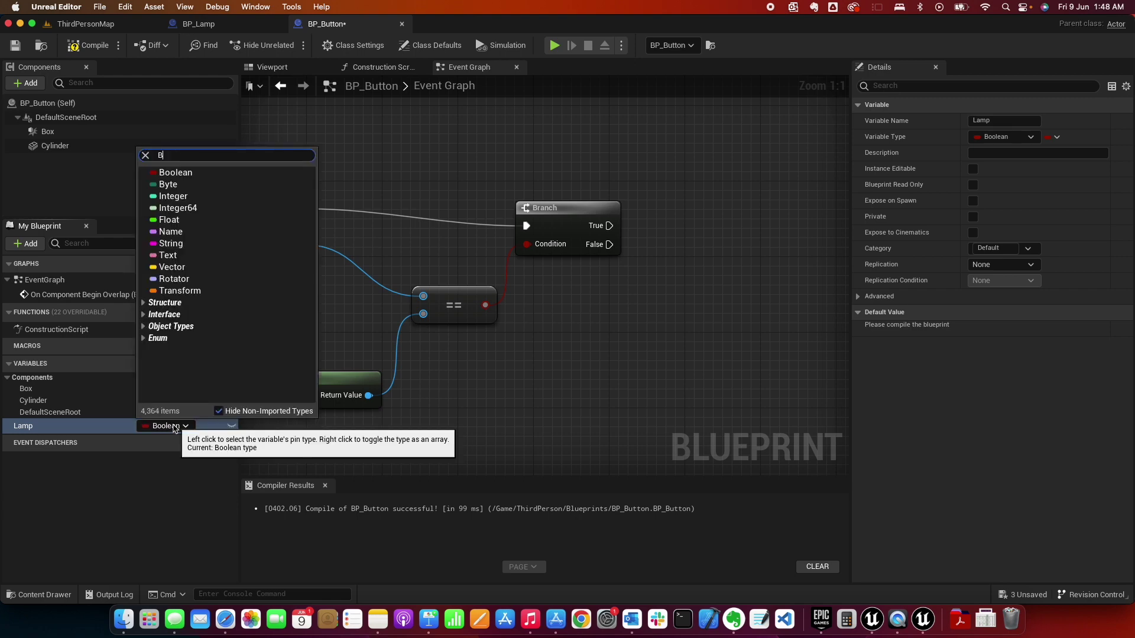
pyautogui.write('P_Lamp')
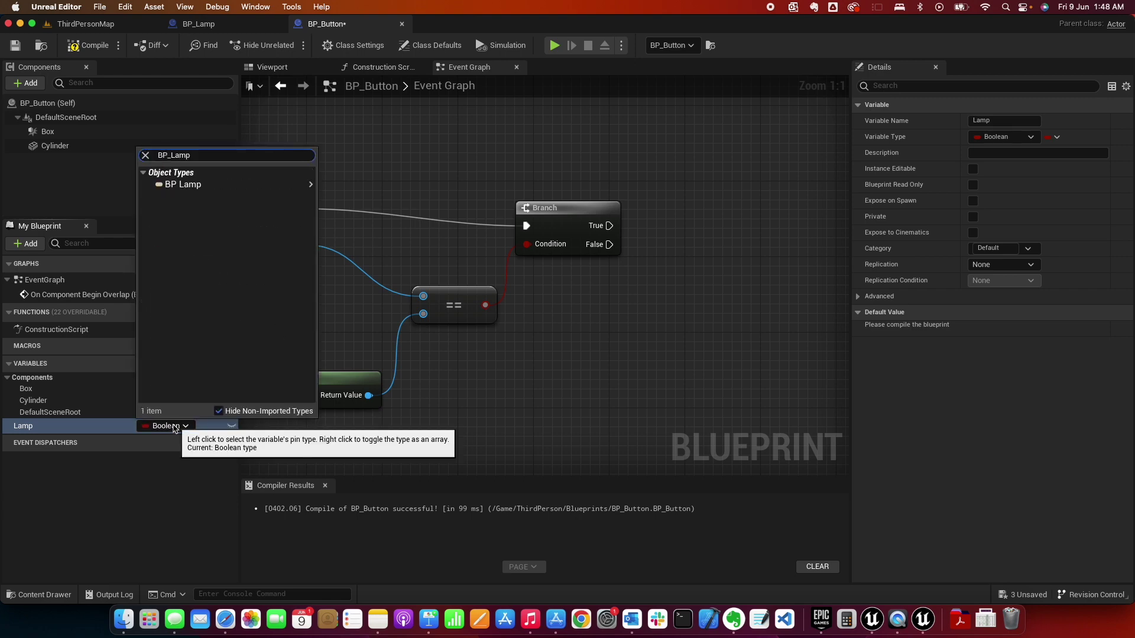
pyautogui.moveTo(284, 184)
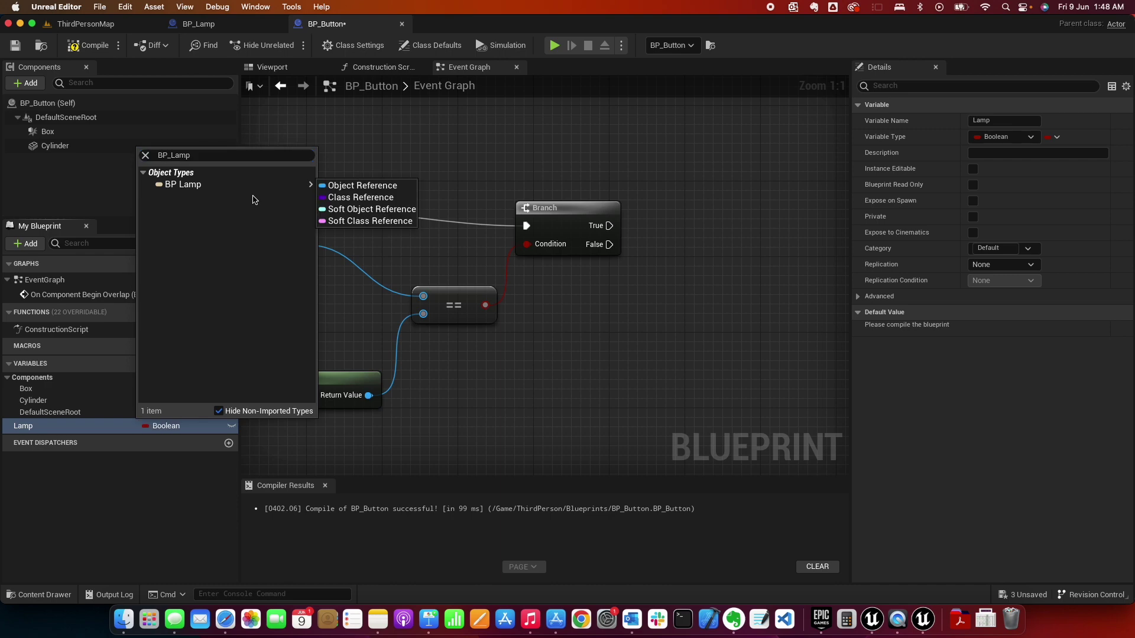
pyautogui.click(349, 186)
# Step: Place a Get Lamp node below the Branch and get the Point Light component from it
pyautogui.moveTo(33, 427); pyautogui.dragTo(563, 340)
pyautogui.click(599, 363)
pyautogui.hscroll(3, 619, 360)
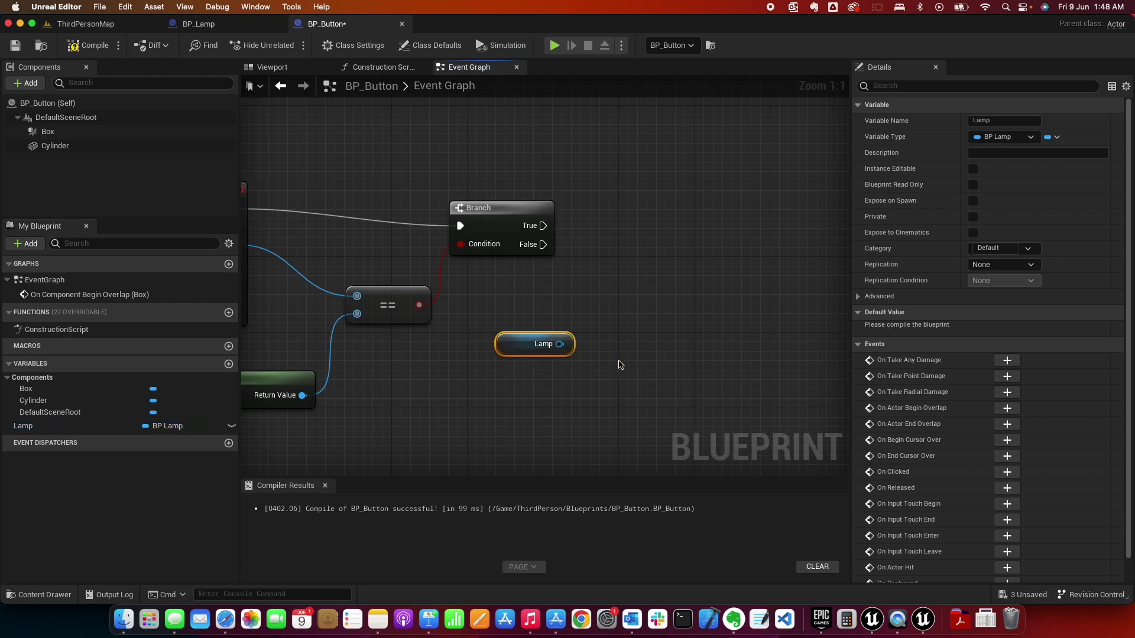
pyautogui.moveTo(559, 344); pyautogui.dragTo(648, 314)
pyautogui.write('po')
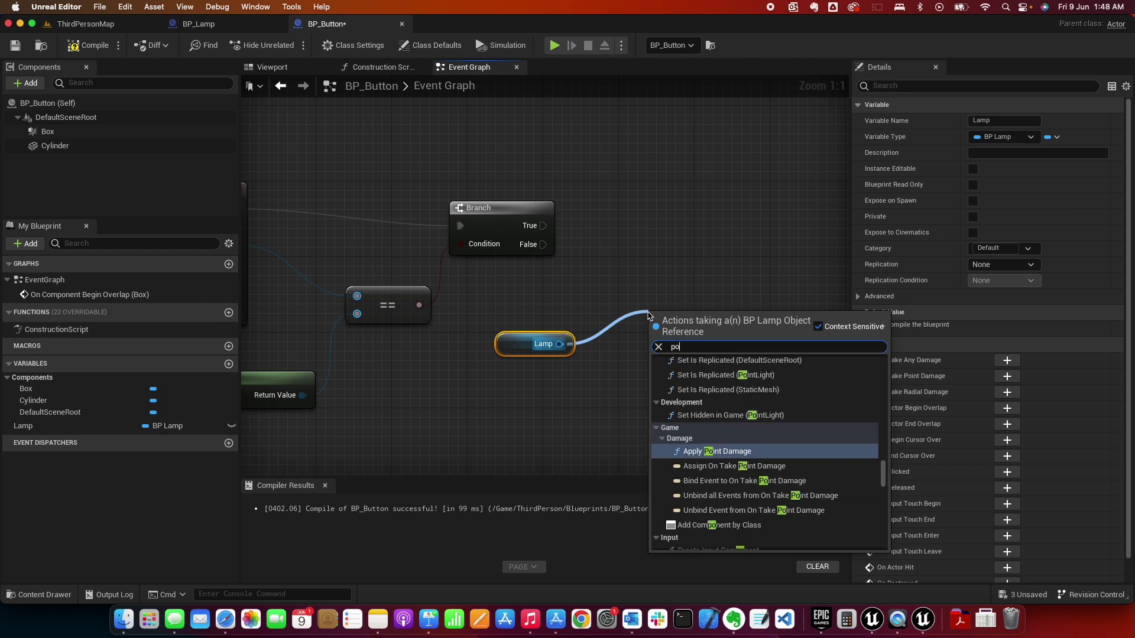
pyautogui.write('int light')
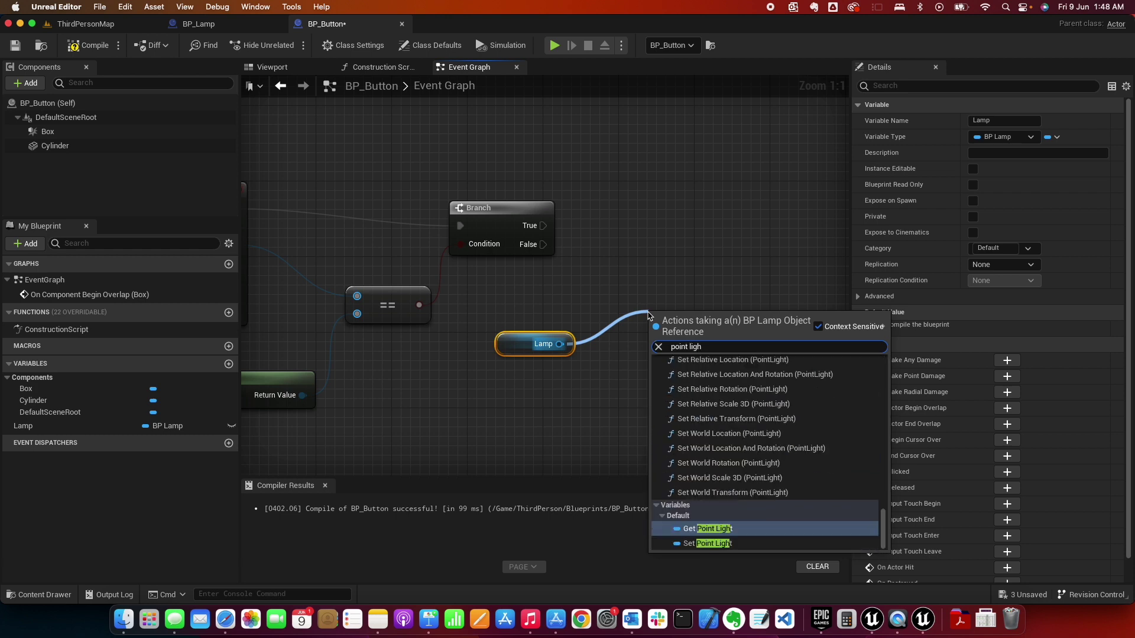
pyautogui.click(712, 537)
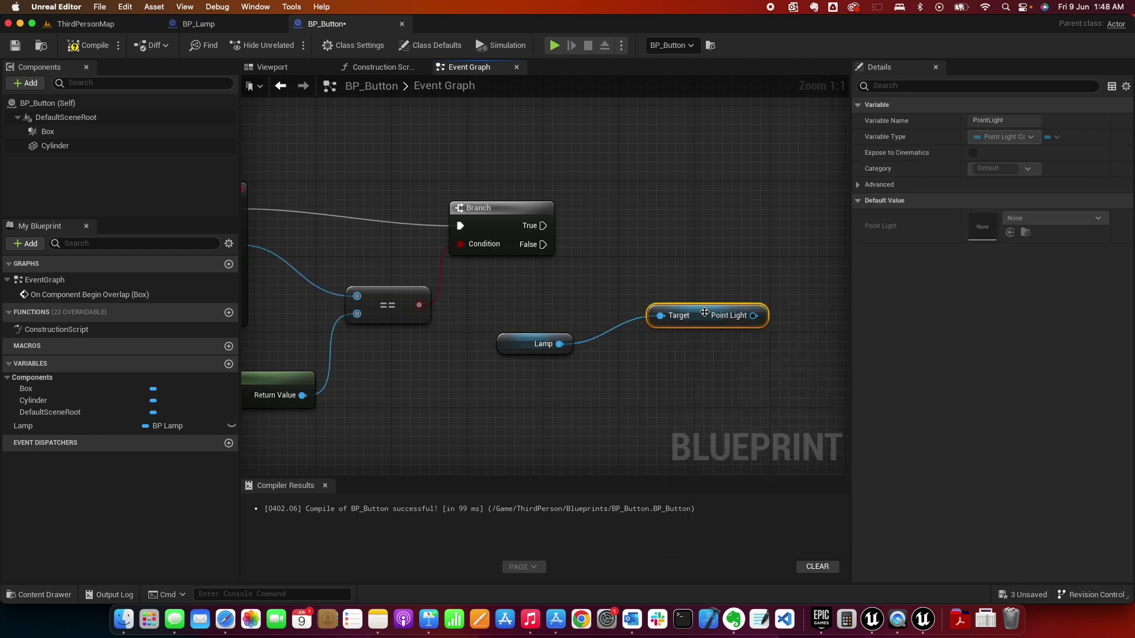
# Step: Add a Set Visibility node for the Point Light with New Visibility enabled, and run it from the Branch's True output
pyautogui.moveTo(704, 312); pyautogui.dragTo(738, 263)
pyautogui.write('visi')
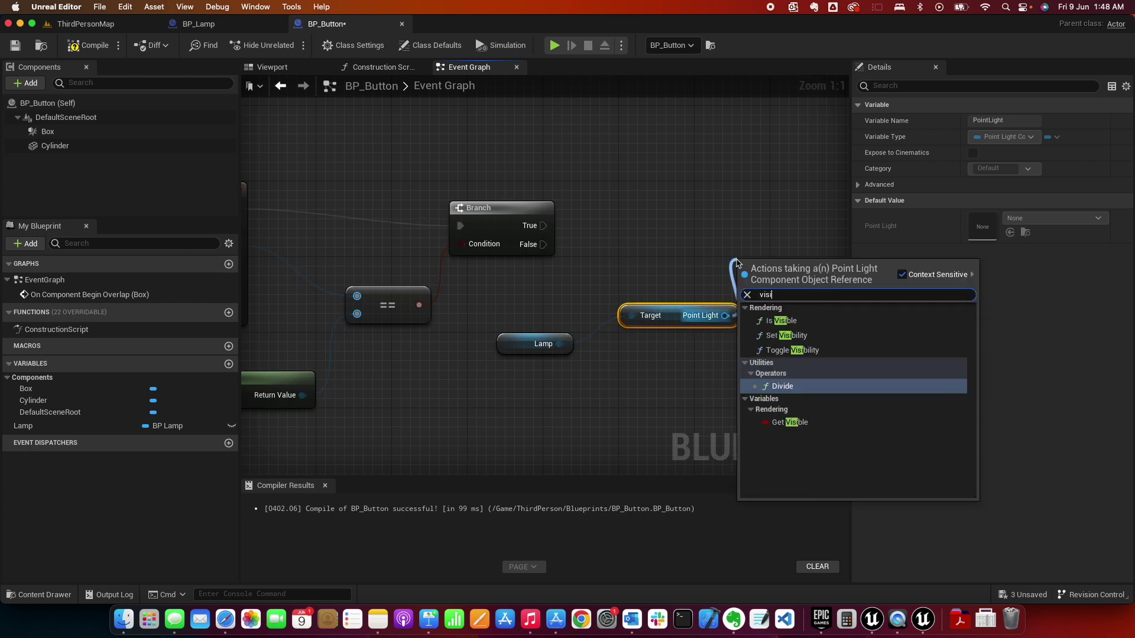
pyautogui.click(784, 336)
pyautogui.moveTo(786, 263); pyautogui.dragTo(786, 192)
pyautogui.click(794, 254)
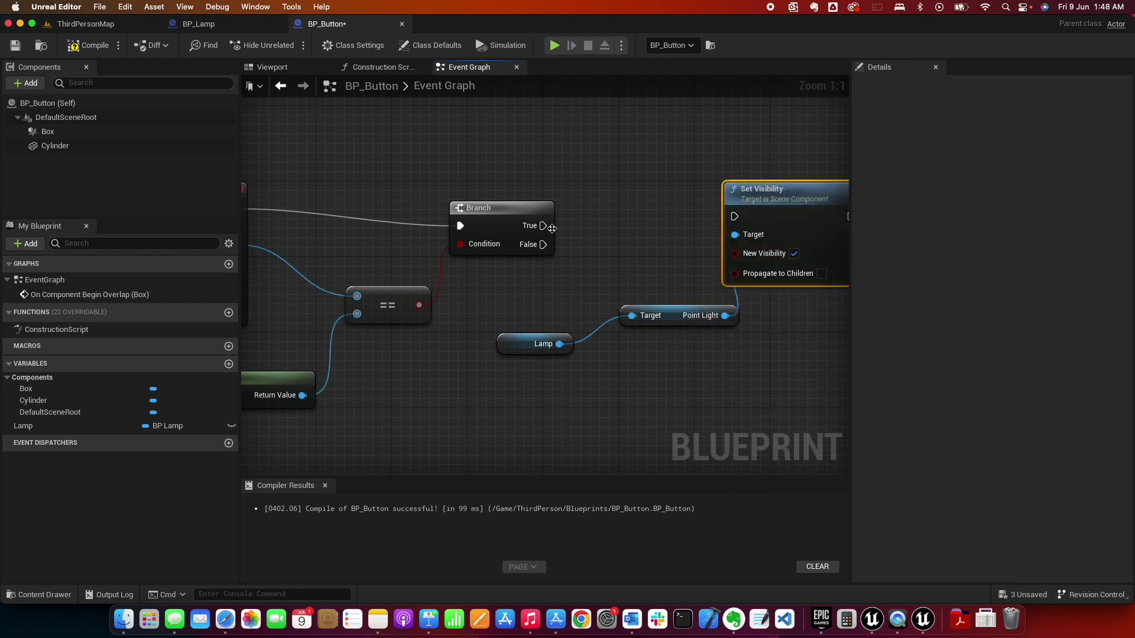
pyautogui.moveTo(543, 227); pyautogui.dragTo(733, 217)
# Step: Compile and save BP_Button with the completed overlap graph
pyautogui.moveTo(414, 354); pyautogui.dragTo(624, 345, button='right')
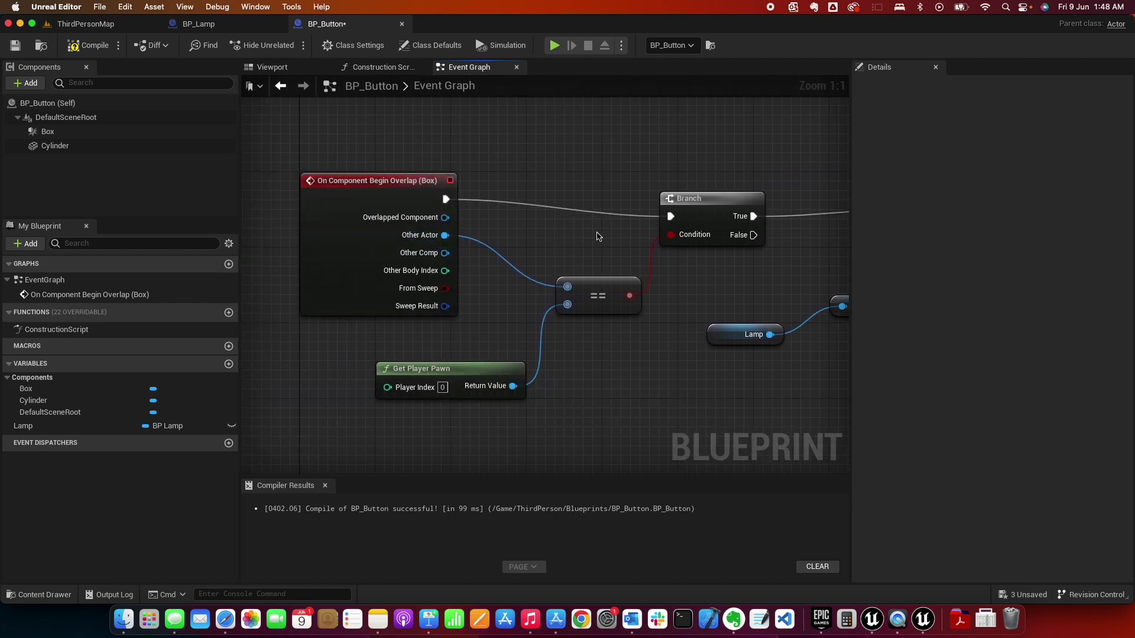
pyautogui.hscroll(6, 587, 233)
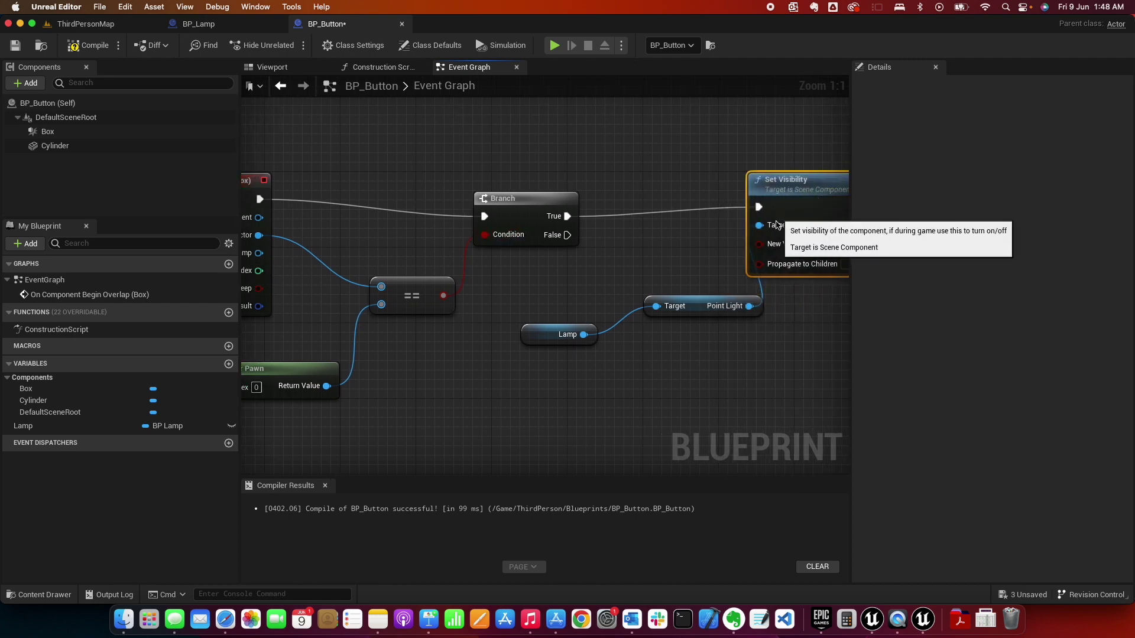
pyautogui.hscroll(2, 776, 216)
pyautogui.click(88, 46)
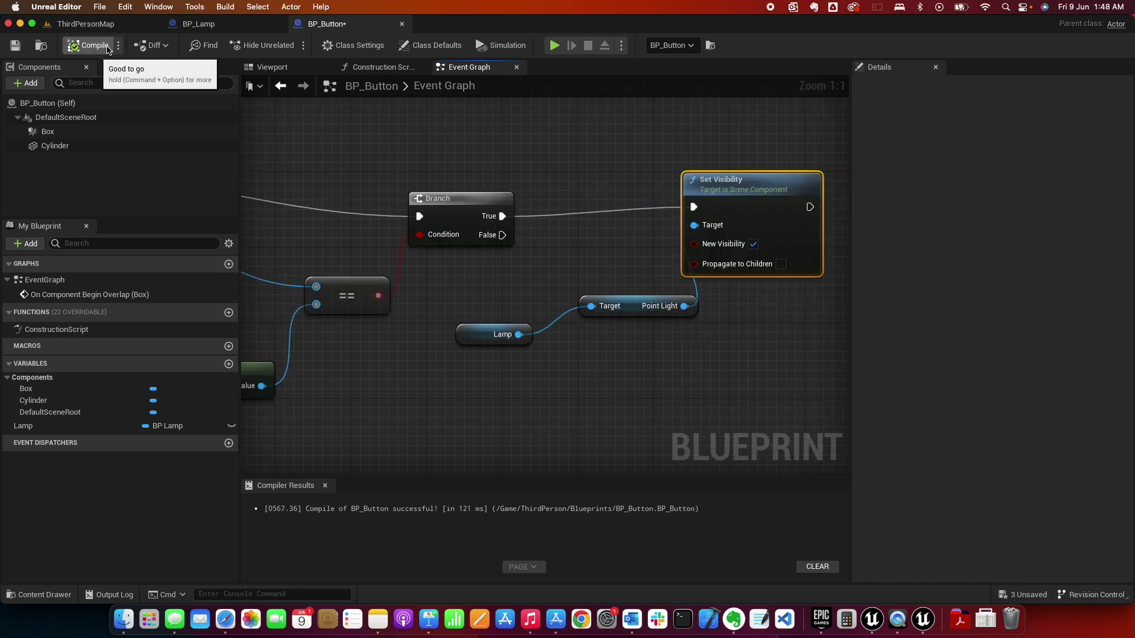
pyautogui.press('super+s')
# Step: Play-test ThirdPersonMap by walking the character onto the button, end the session and select the floor
pyautogui.click(110, 26)
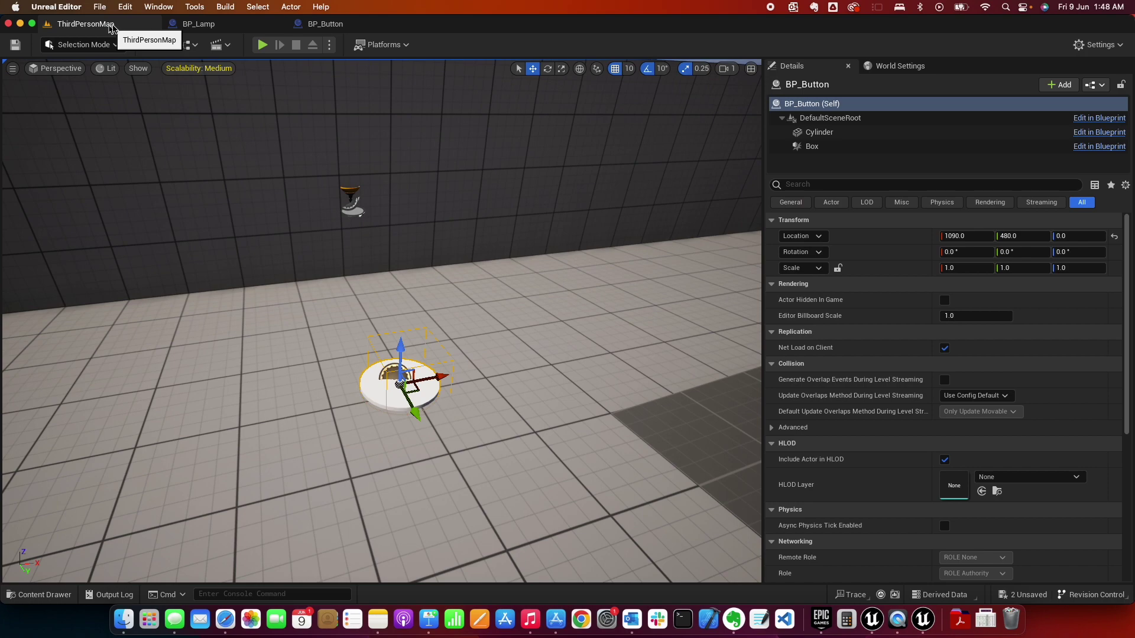
pyautogui.click(262, 45)
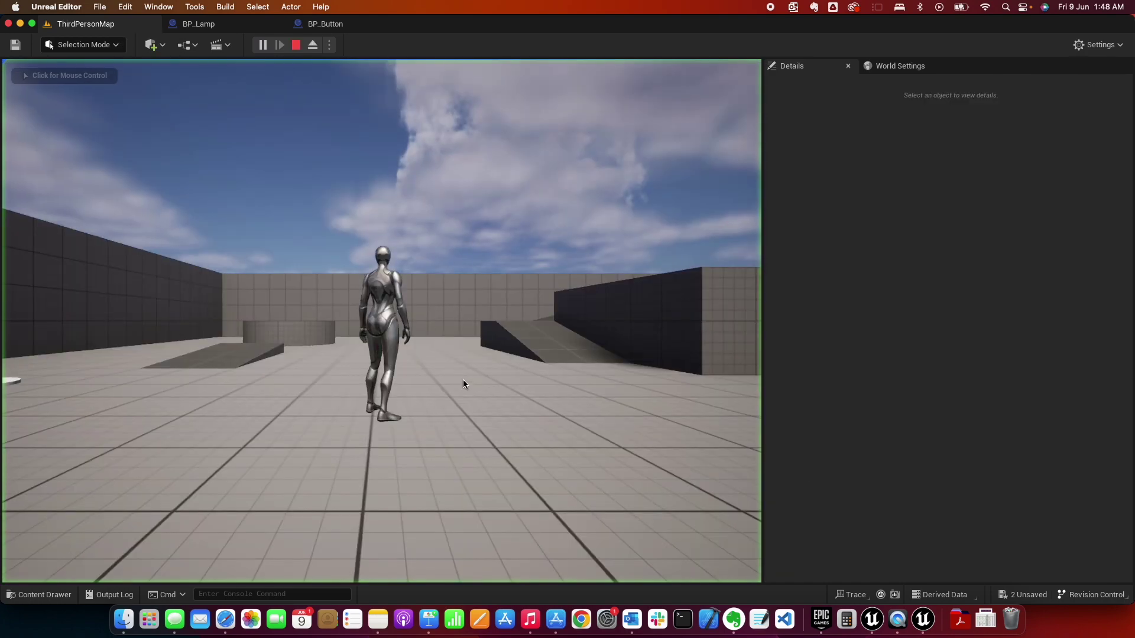
pyautogui.press('w')
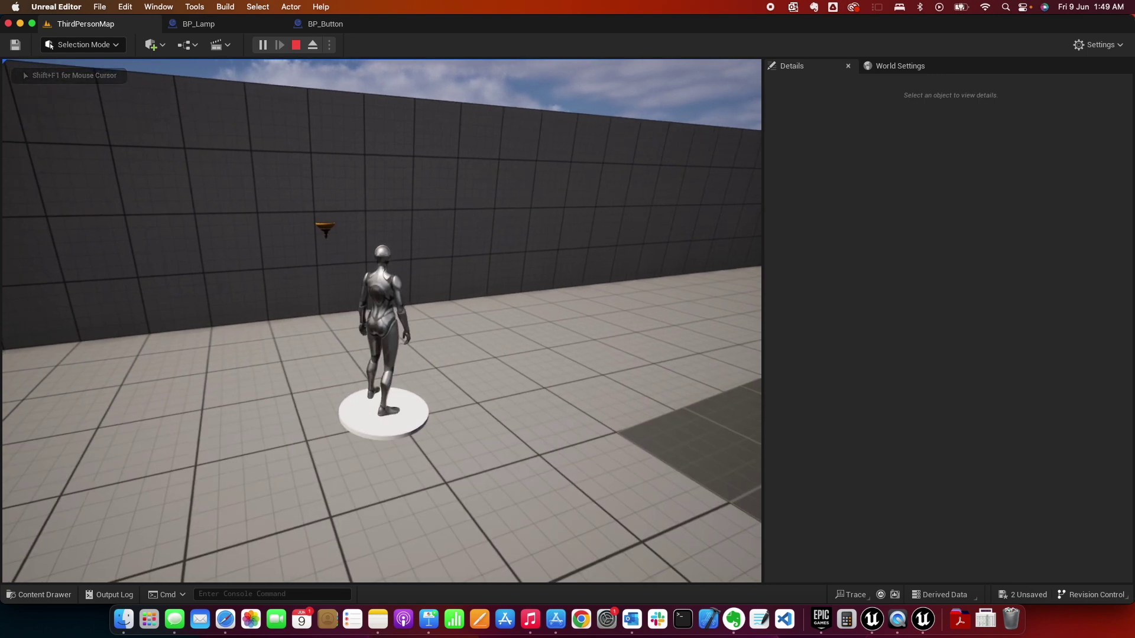
pyautogui.press('Escape')
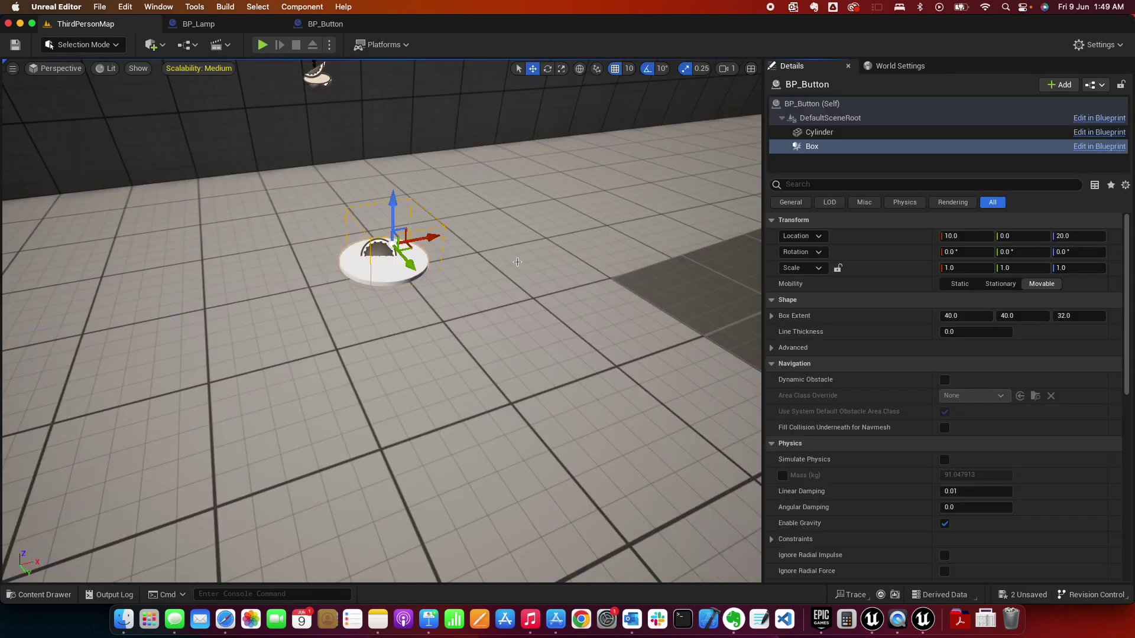
pyautogui.click(504, 259)
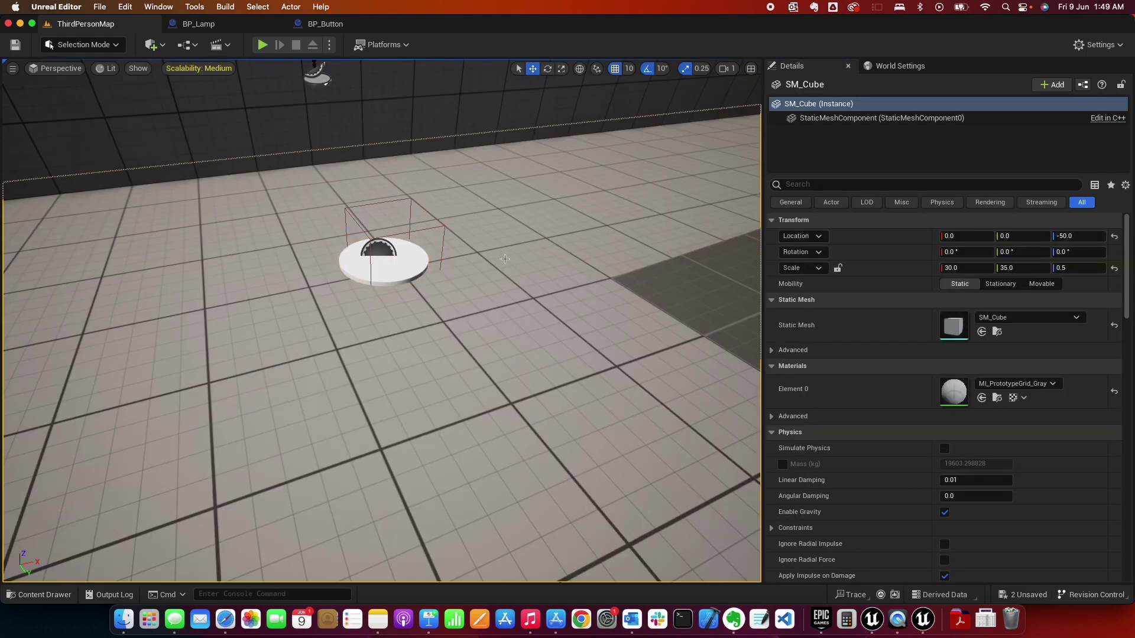
# Step: Make the Lamp variable in BP_Button instance editable, and compile and save the blueprint
pyautogui.click(326, 26)
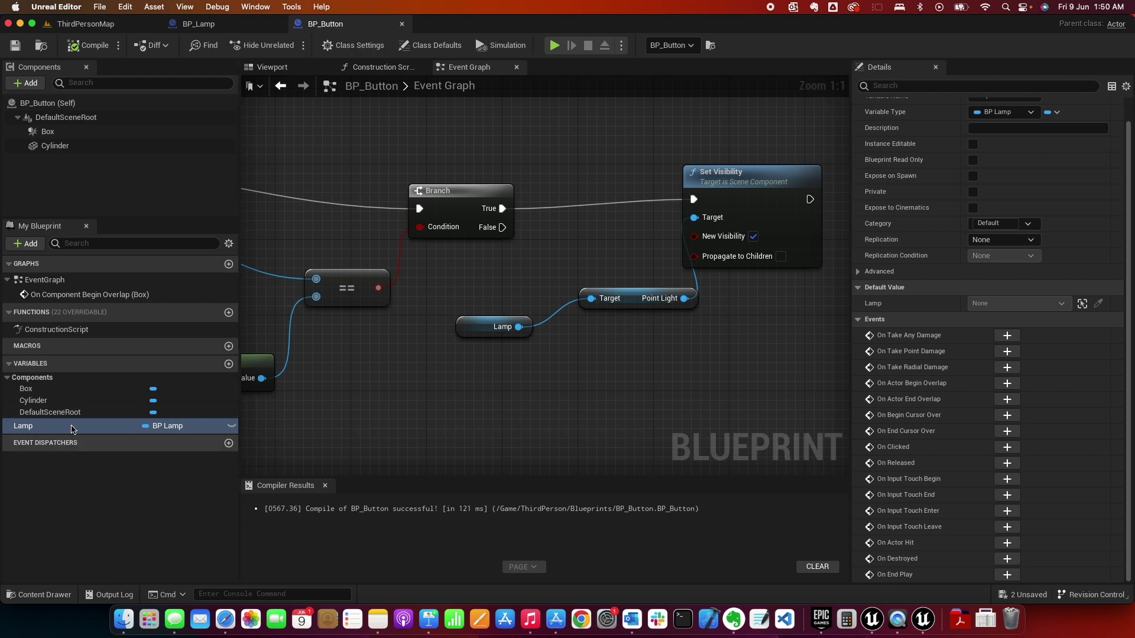
pyautogui.click(972, 145)
pyautogui.click(89, 46)
pyautogui.click(14, 49)
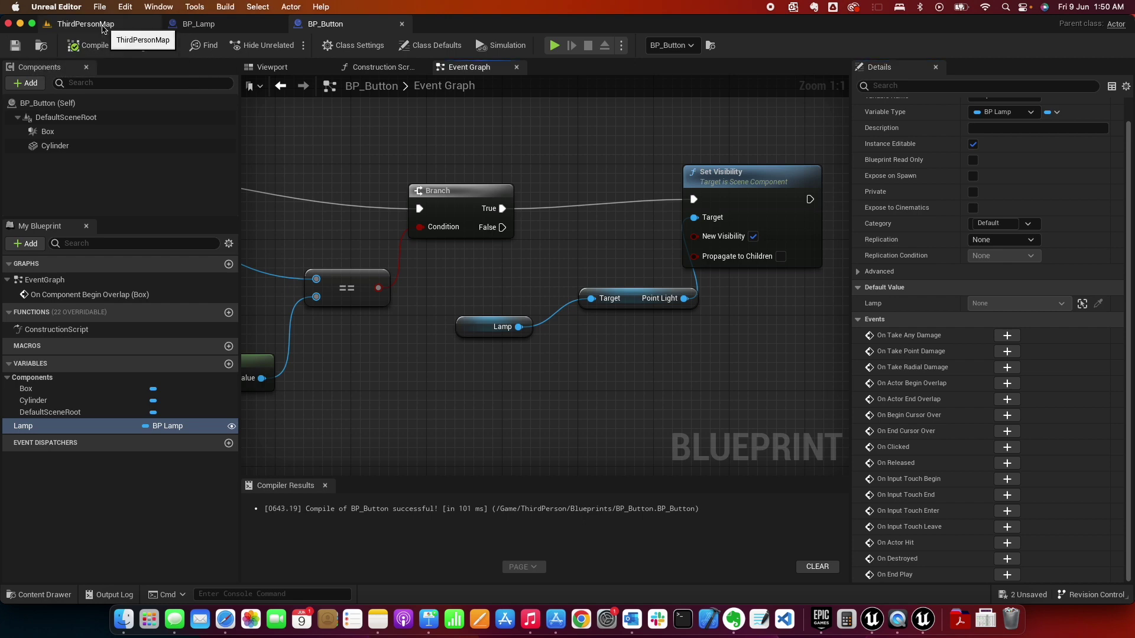
# Step: Select the placed button in ThirdPersonMap and assign the wall's BP_Lamp actor to its Lamp property by picking it from the scene
pyautogui.click(102, 26)
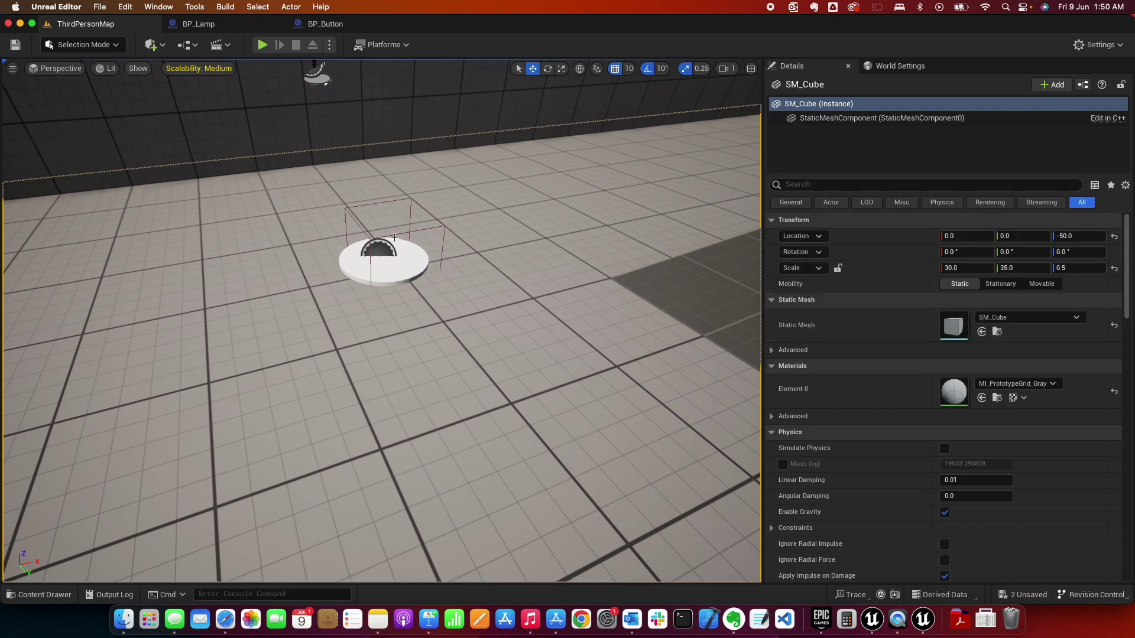
pyautogui.click(374, 238)
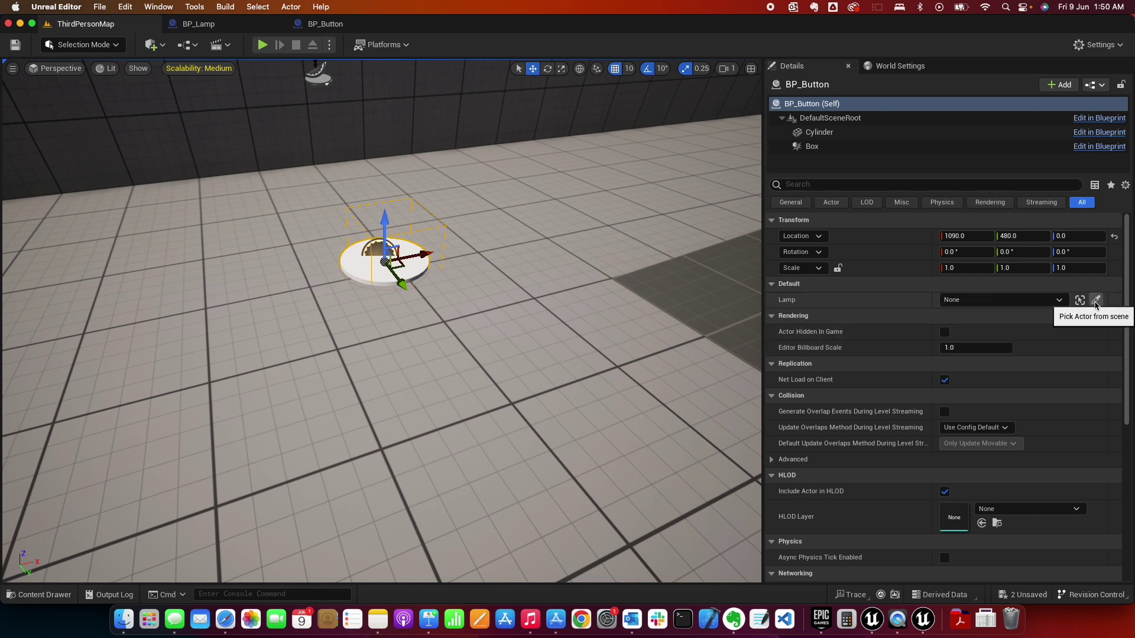
pyautogui.click(1095, 303)
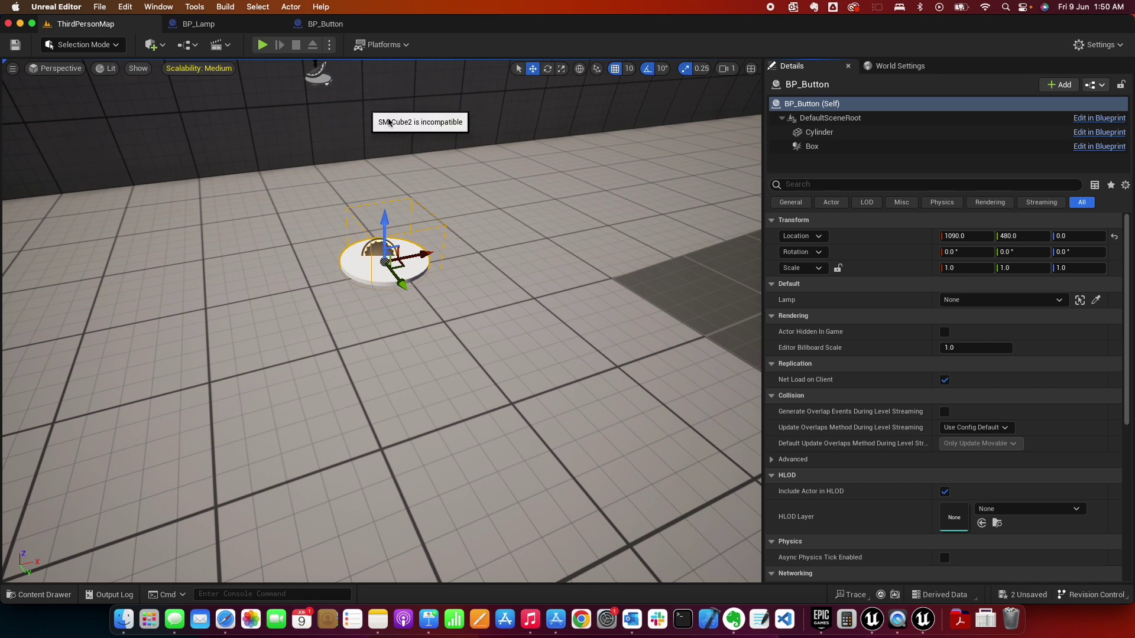
pyautogui.scroll(-1, 387, 94)
pyautogui.click(328, 99)
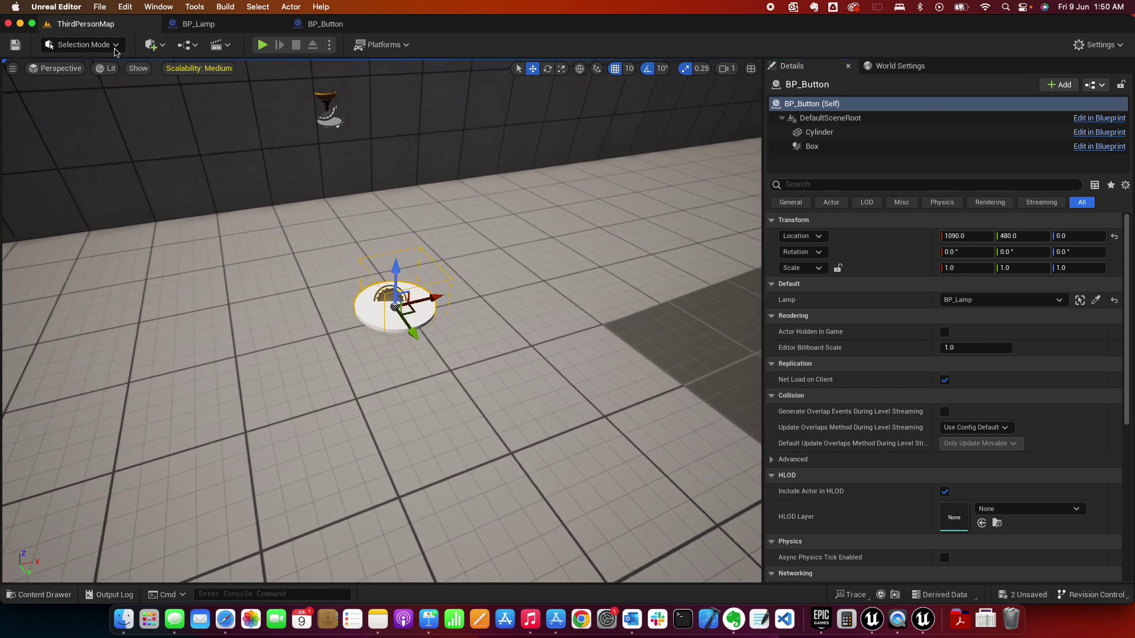
# Step: Play-test ThirdPersonMap by walking the character onto the button and back off, and end the session
pyautogui.click(264, 45)
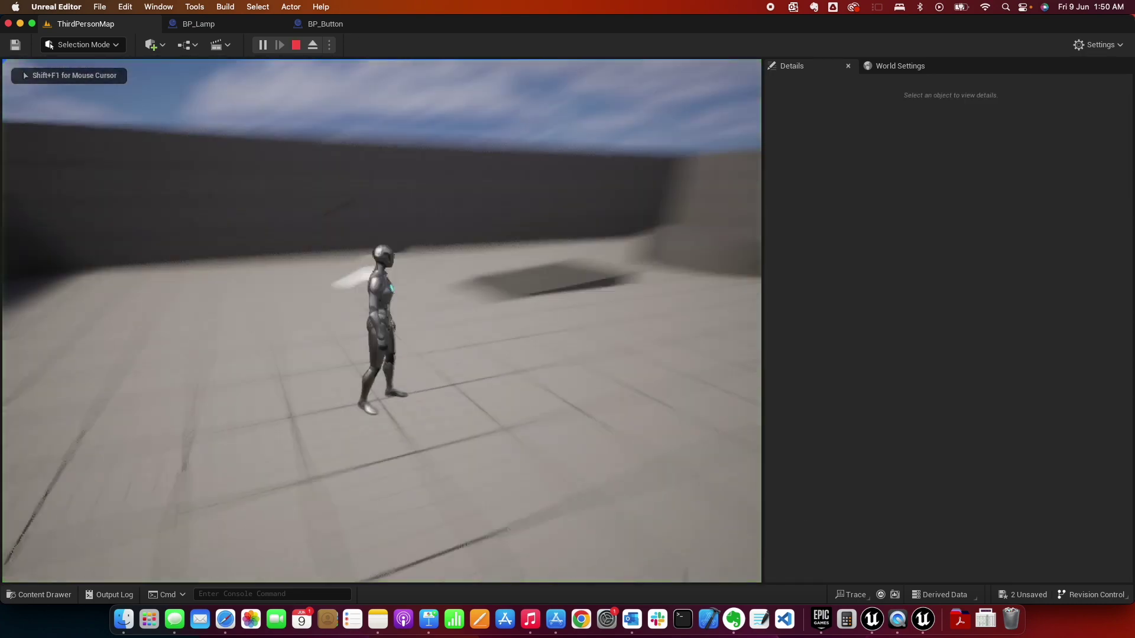
pyautogui.press('w')
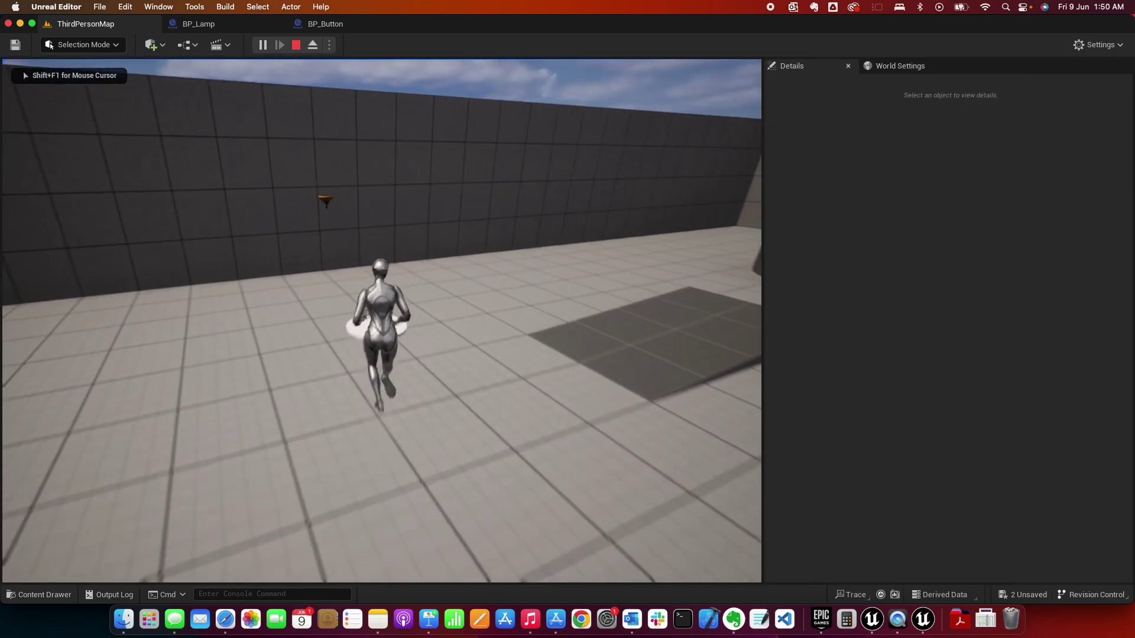
pyautogui.press('s')
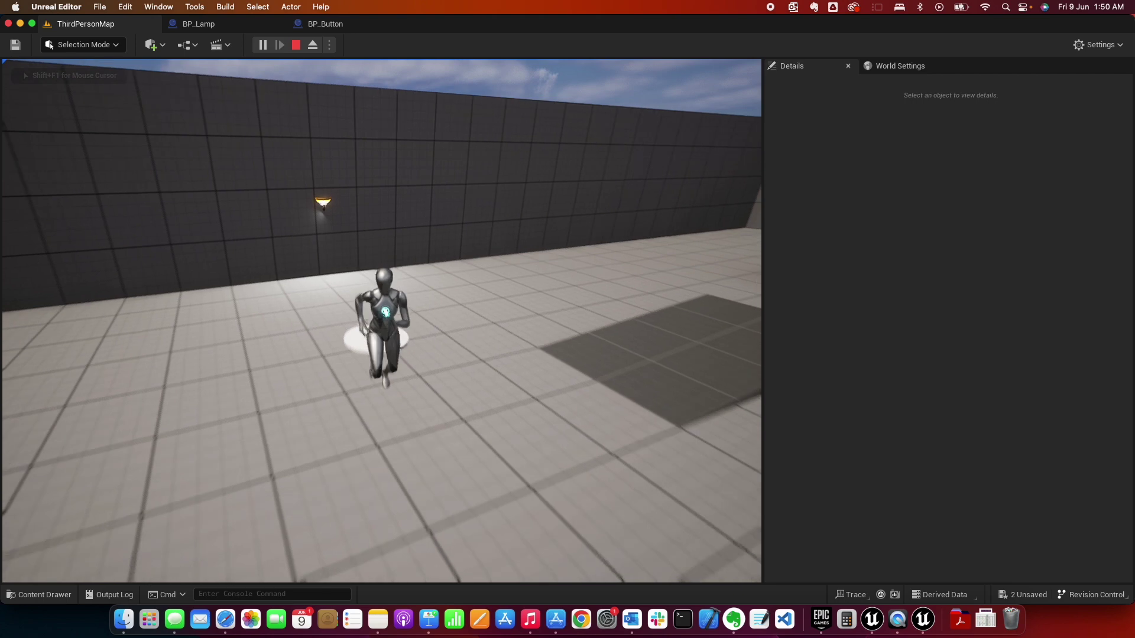
pyautogui.press('Escape')
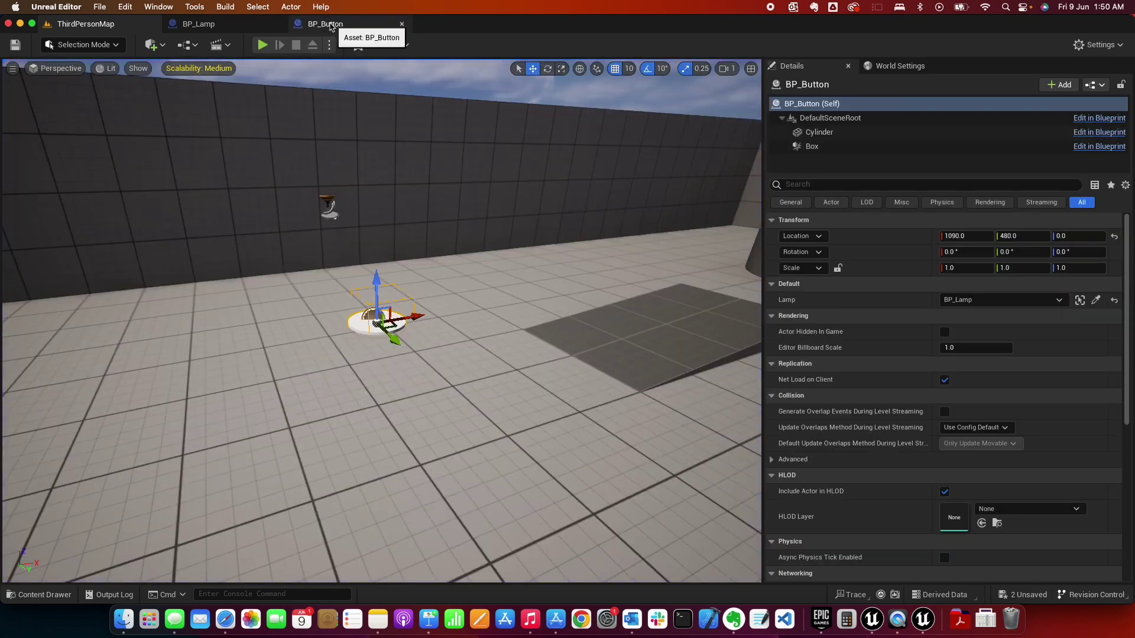
# Step: Delete the Branch, equality and Get Player Pawn nodes from BP_Button's event graph
pyautogui.click(330, 26)
pyautogui.hscroll(-5, 511, 372)
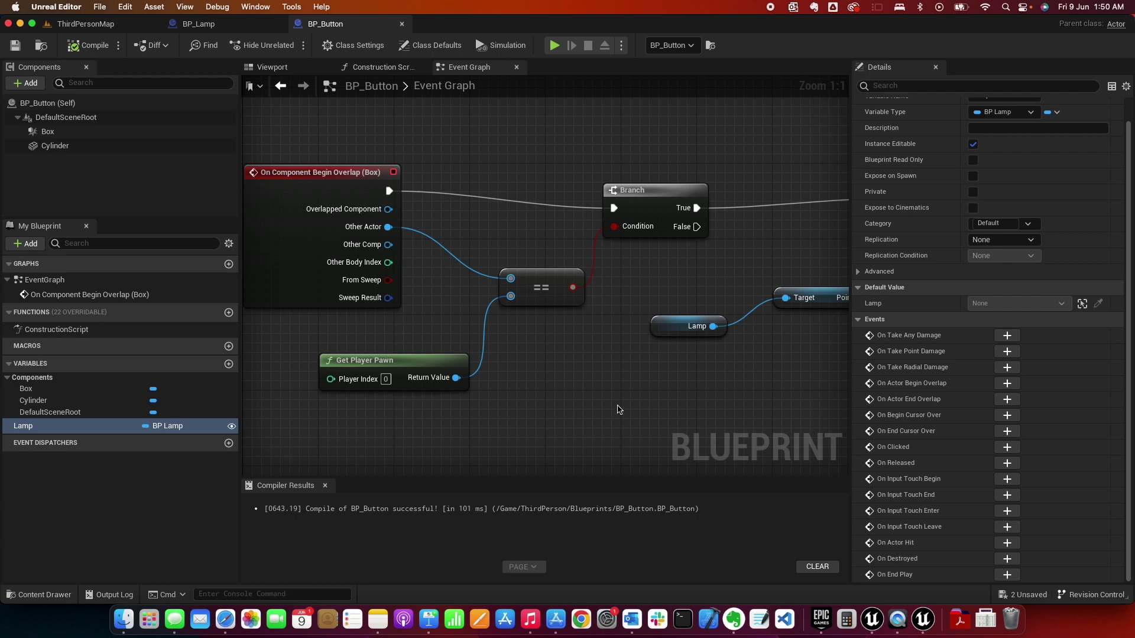
pyautogui.moveTo(497, 131); pyautogui.dragTo(619, 392)
pyautogui.press('Delete')
pyautogui.moveTo(491, 421); pyautogui.dragTo(496, 423)
pyautogui.press('Delete')
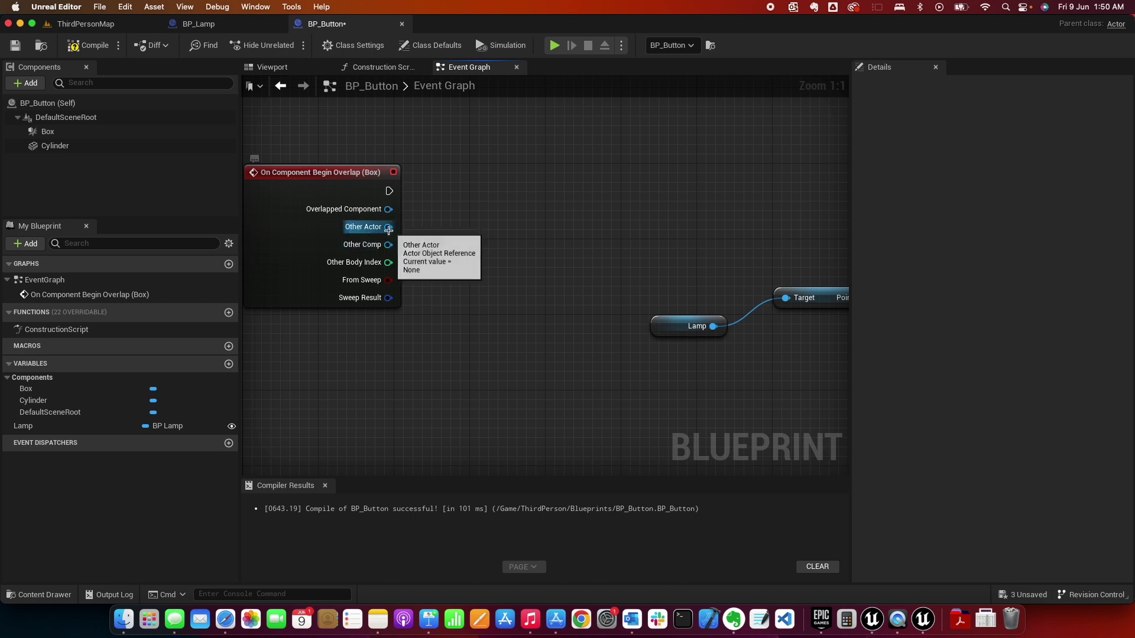
# Step: Cast the begin overlap event's Other Actor to BP_ThirdPersonCharacter and run Set Visibility from the successful cast
pyautogui.moveTo(387, 227); pyautogui.dragTo(444, 251)
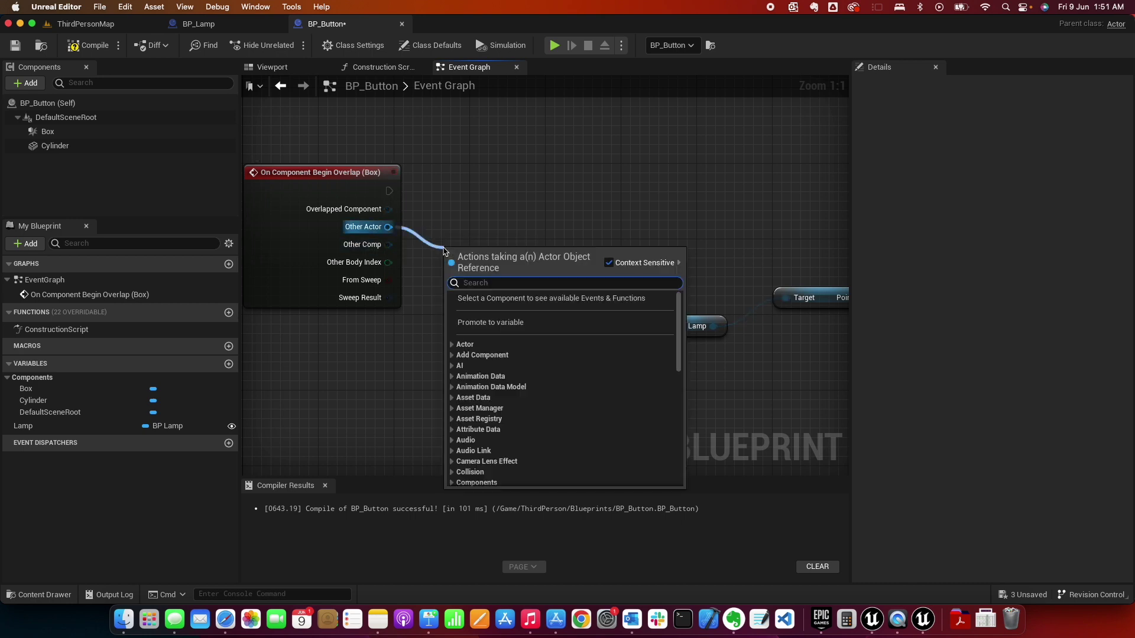
pyautogui.write('casts')
pyautogui.press('BackSpace')
pyautogui.write('to bp')
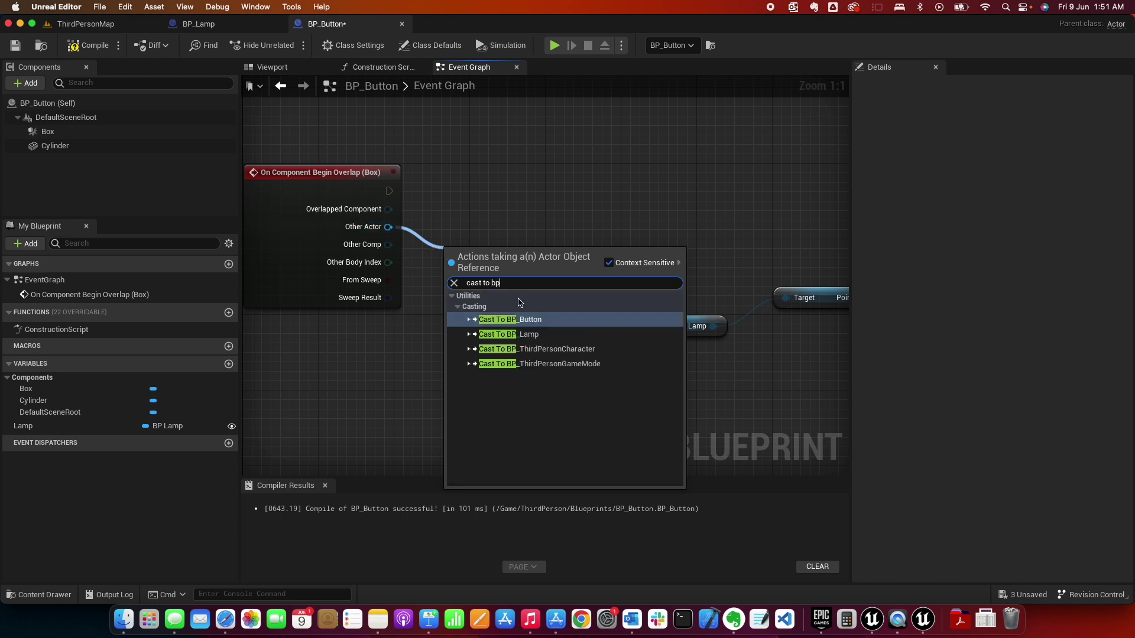
pyautogui.click(531, 349)
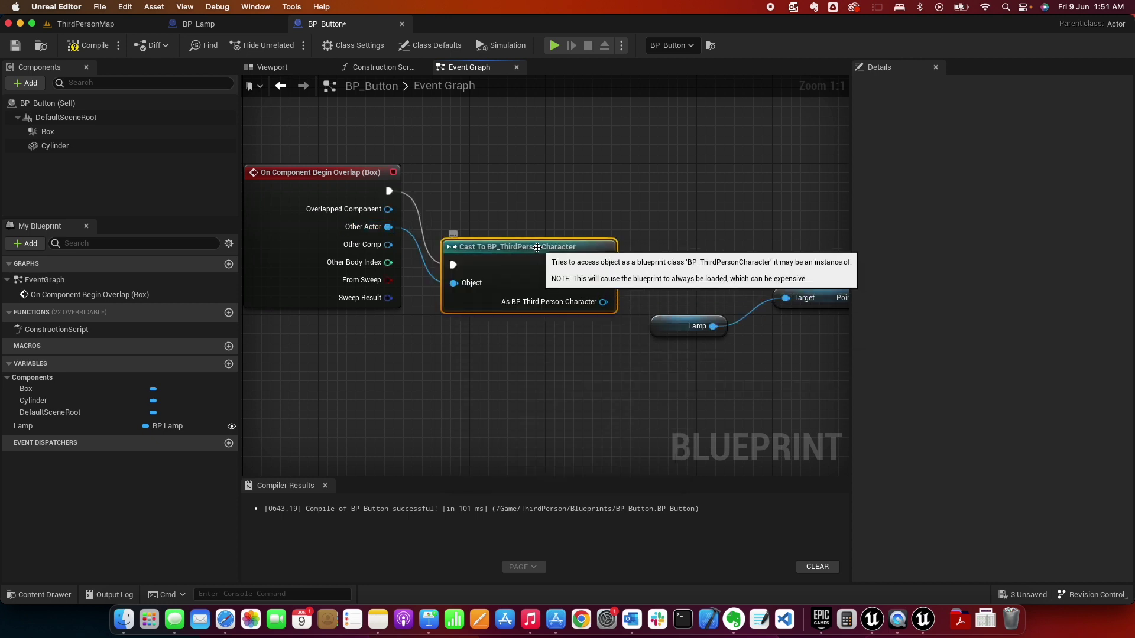
pyautogui.moveTo(537, 247); pyautogui.dragTo(546, 209)
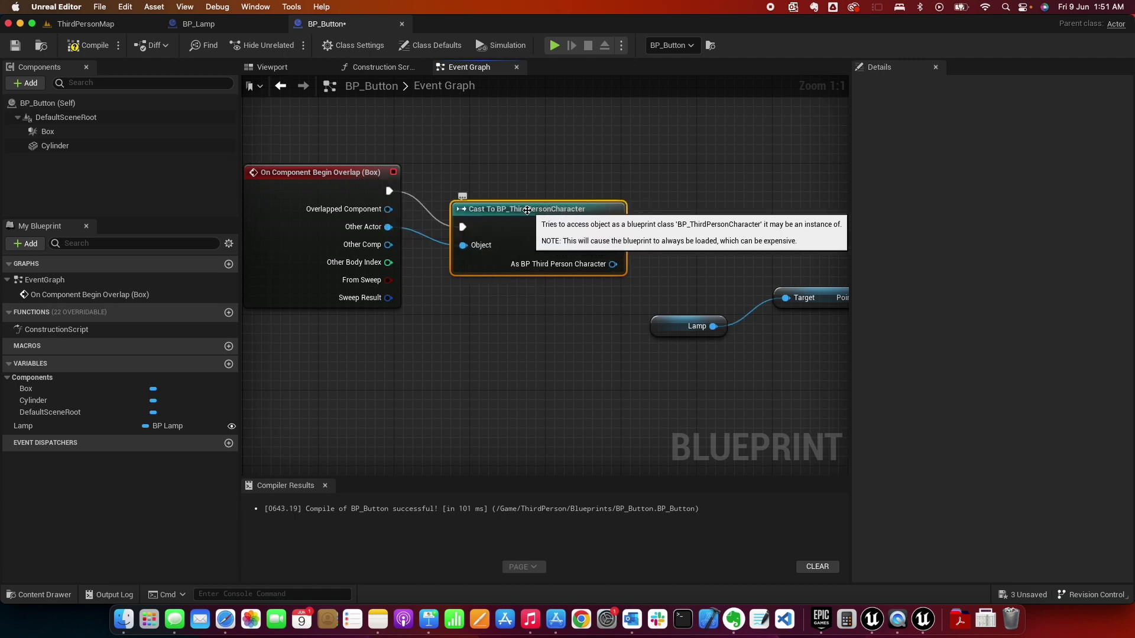
pyautogui.hscroll(3, 568, 219)
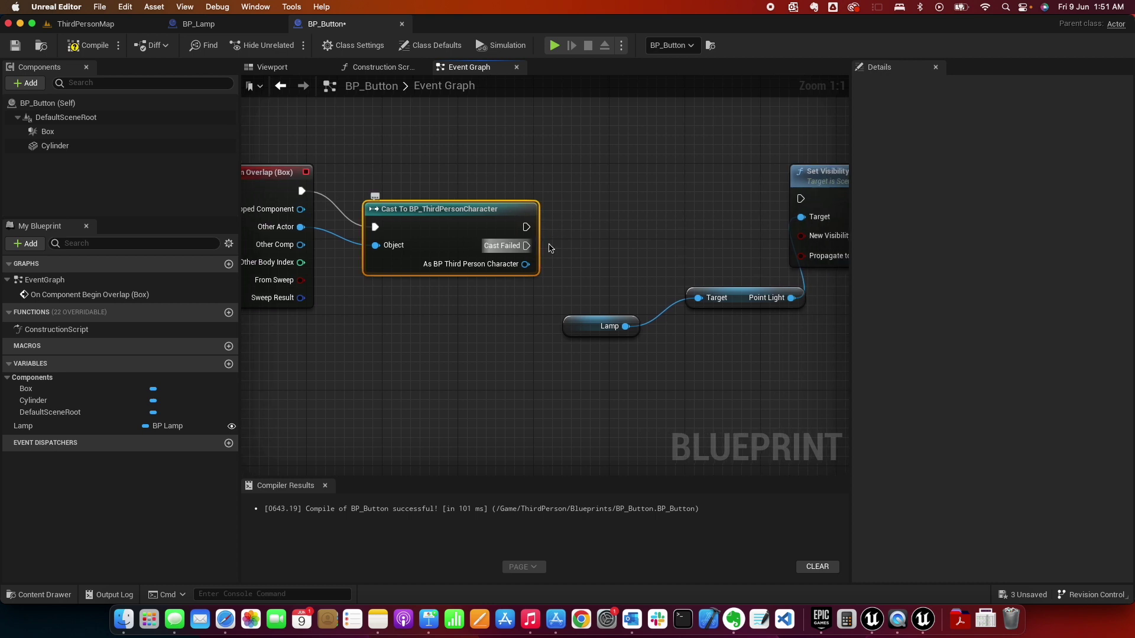
pyautogui.moveTo(526, 226); pyautogui.dragTo(799, 198)
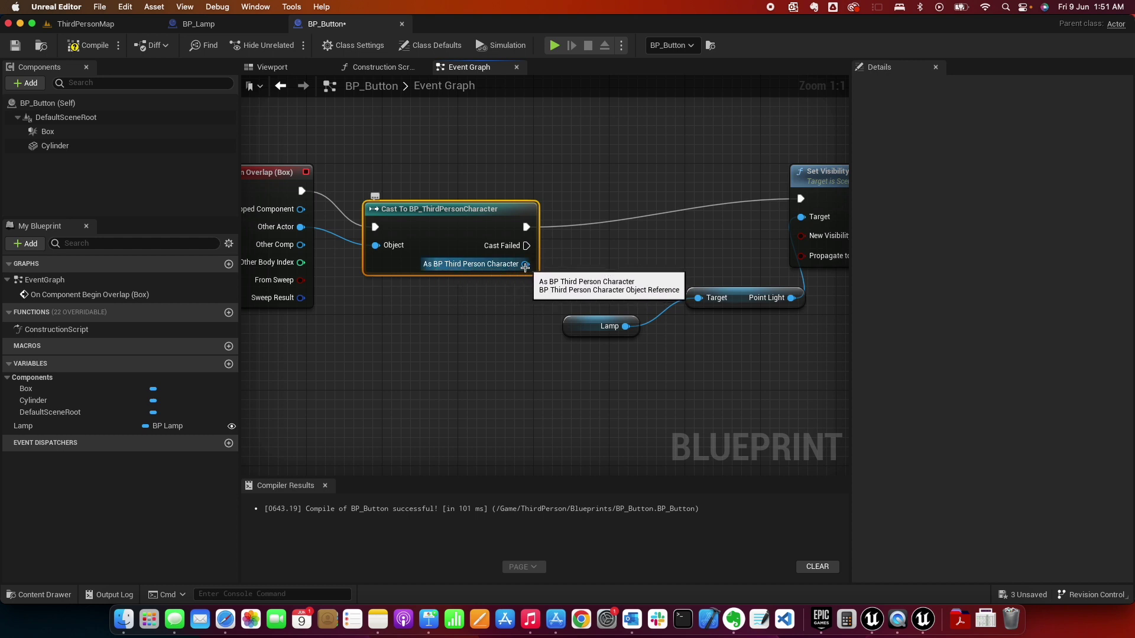
pyautogui.moveTo(524, 267); pyautogui.dragTo(529, 337)
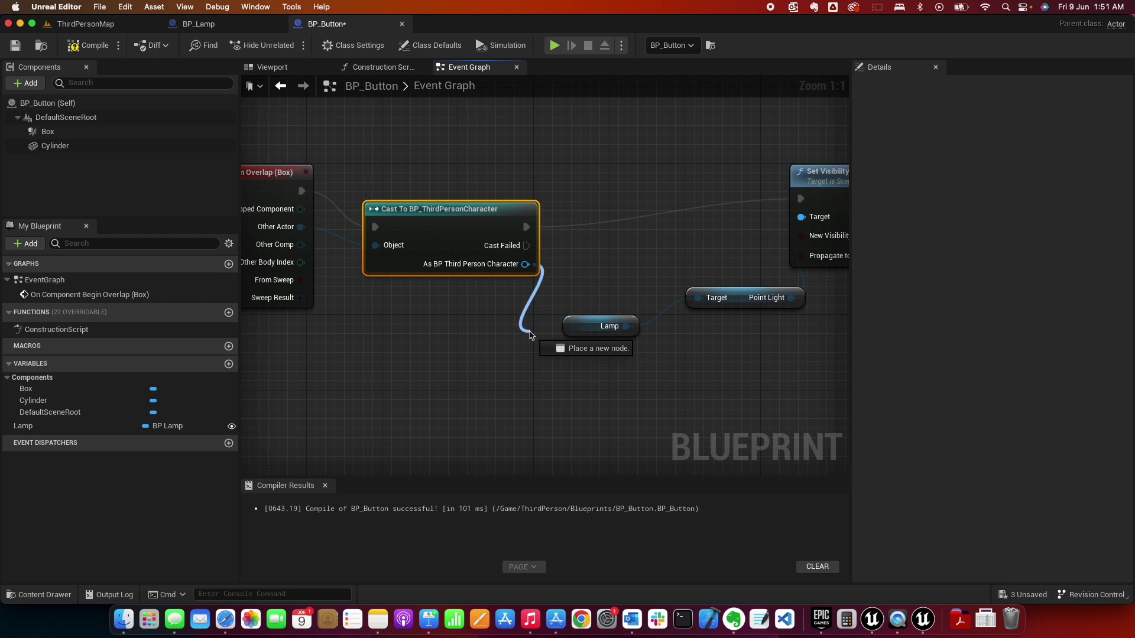
pyautogui.moveTo(529, 336); pyautogui.dragTo(529, 337)
pyautogui.click(424, 332)
# Step: Compile and save BP_Button, and play-test ThirdPersonMap by walking the character onto the button
pyautogui.click(83, 45)
pyautogui.click(16, 45)
pyautogui.click(109, 25)
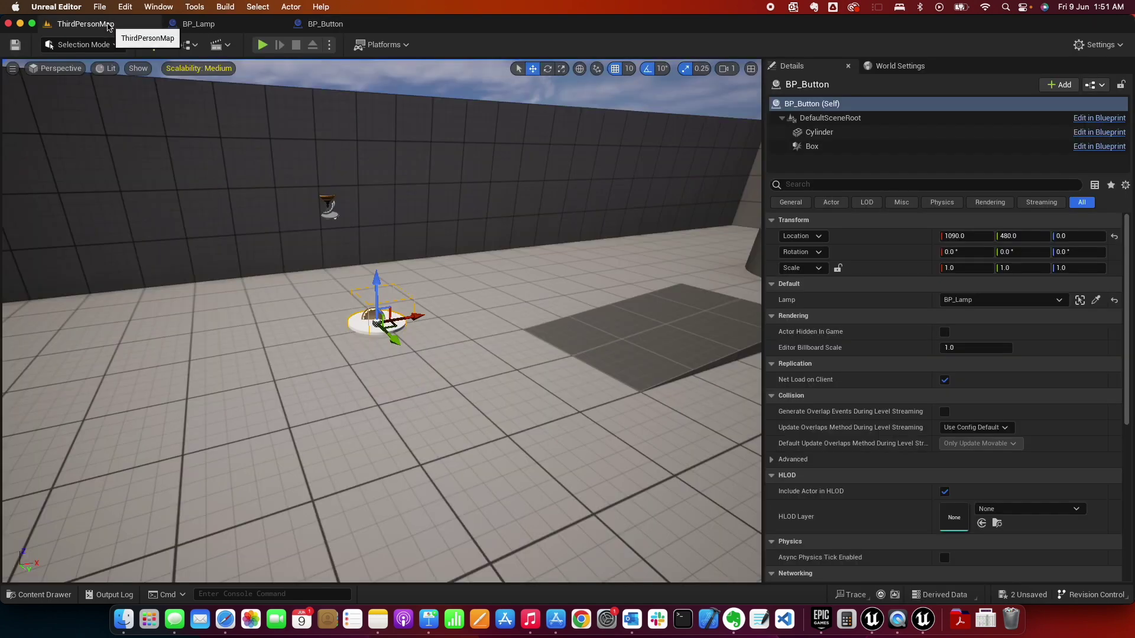
pyautogui.click(262, 45)
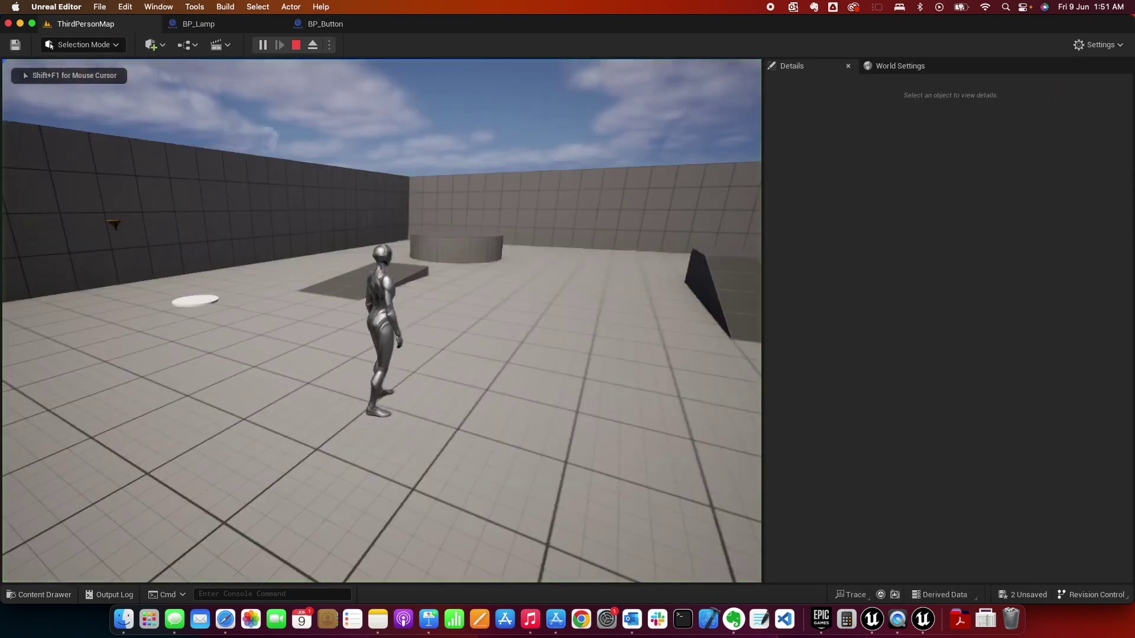
pyautogui.press('w')
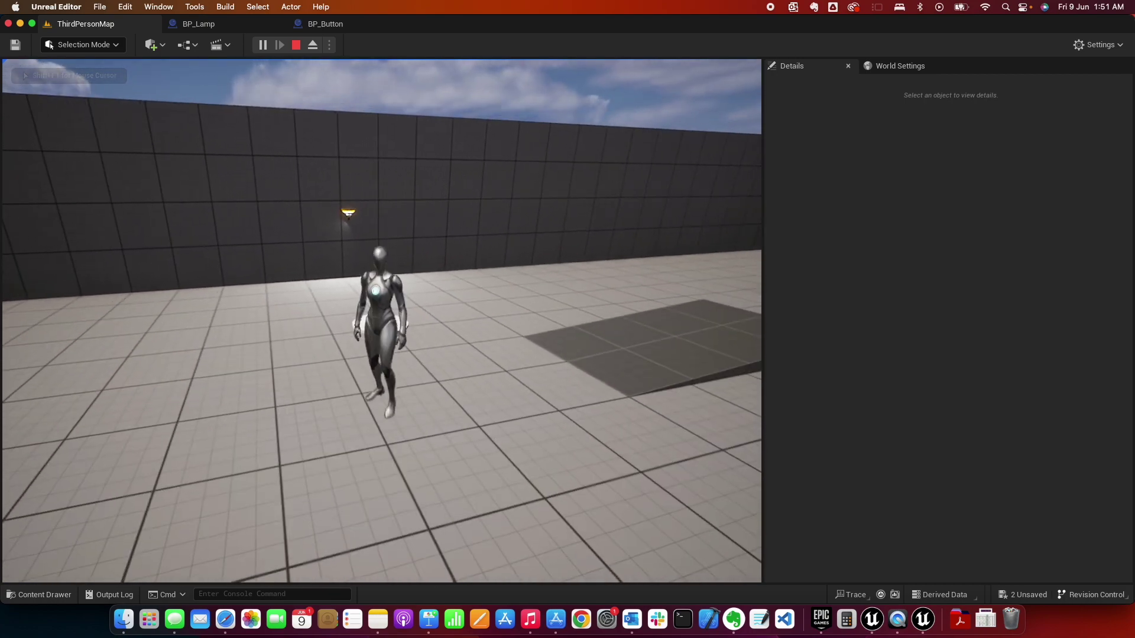
pyautogui.press('Escape')
# Step: Duplicate BP_Button's Cast To BP_ThirdPersonCharacter, Lamp, Point Light and Set Visibility nodes into the empty area below the originals
pyautogui.click(322, 24)
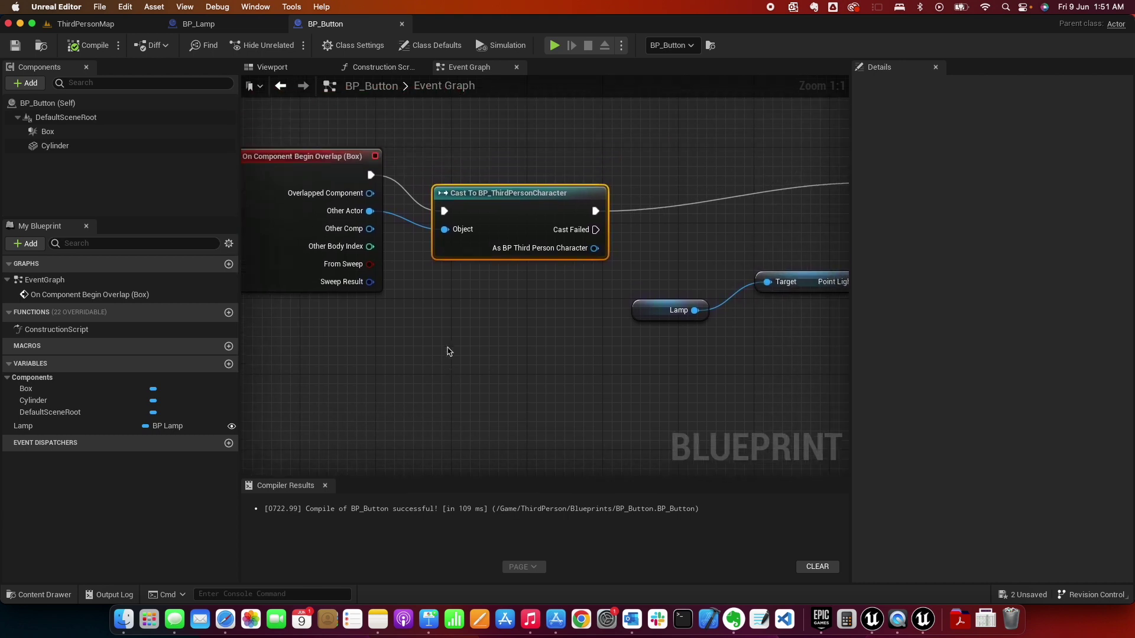
pyautogui.moveTo(802, 355); pyautogui.dragTo(375, 153)
pyautogui.scroll(-5, 583, 354)
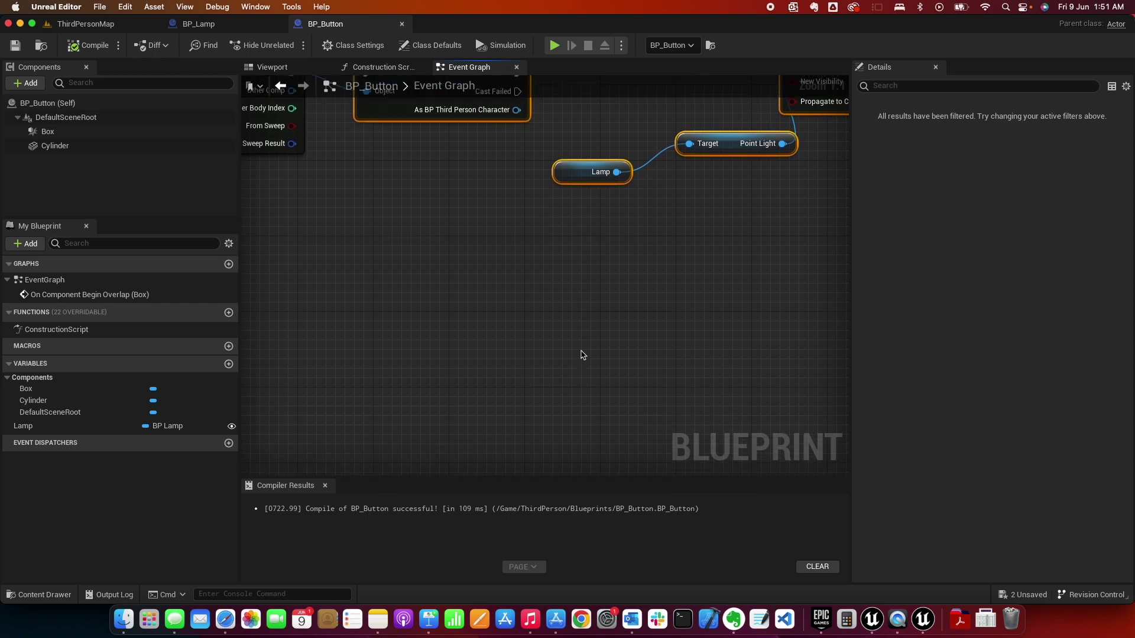
pyautogui.press('super+v')
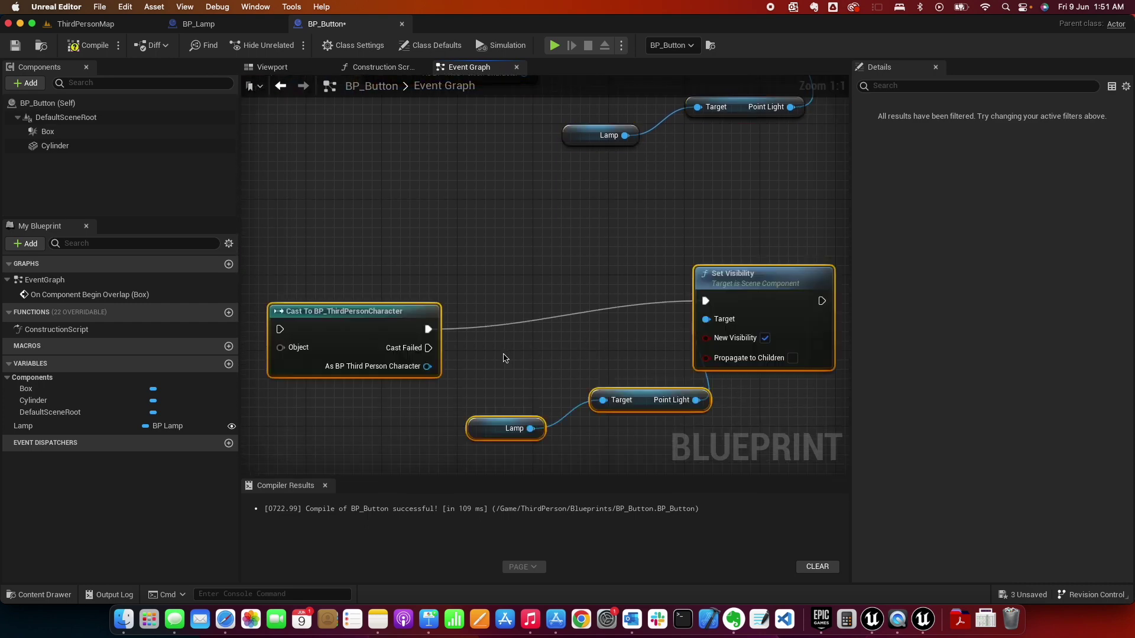
pyautogui.hscroll(-5, 418, 268)
pyautogui.click(418, 264)
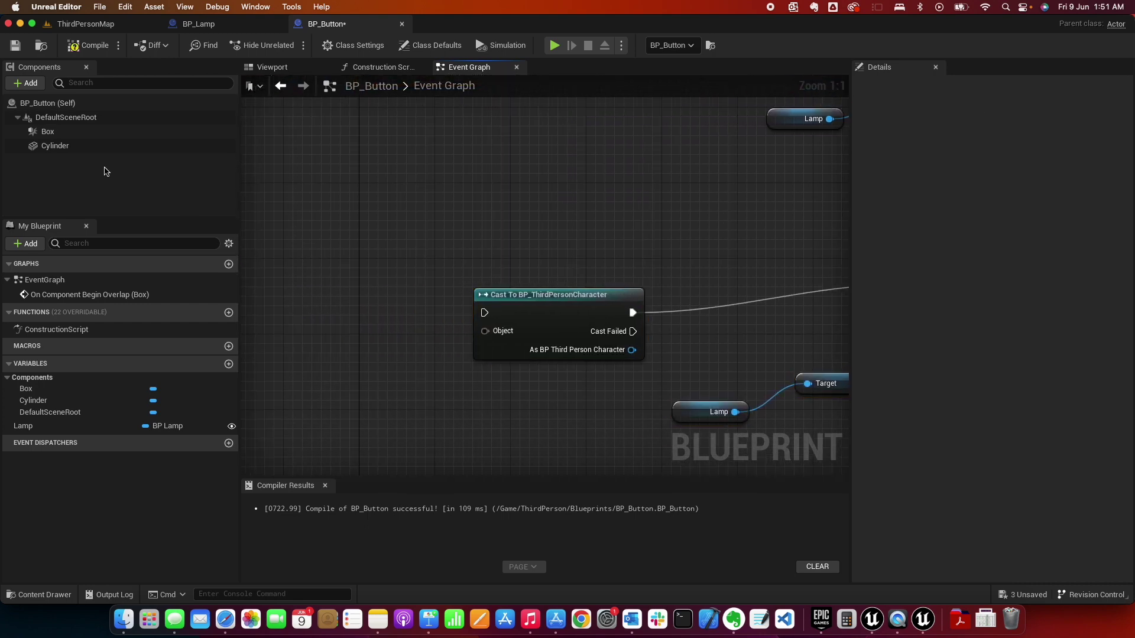
# Step: Add an On Component End Overlap event for the Box and connect its execution and Other Actor outputs to the duplicated cast
pyautogui.click(47, 131)
pyautogui.scroll(-15, 969, 389)
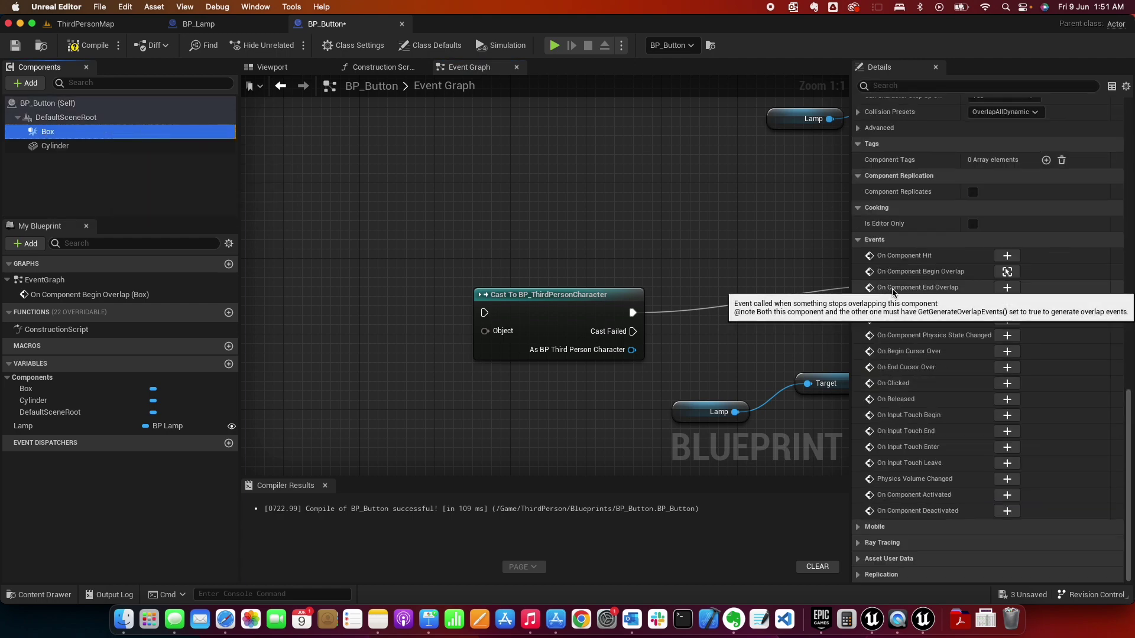
pyautogui.click(1007, 287)
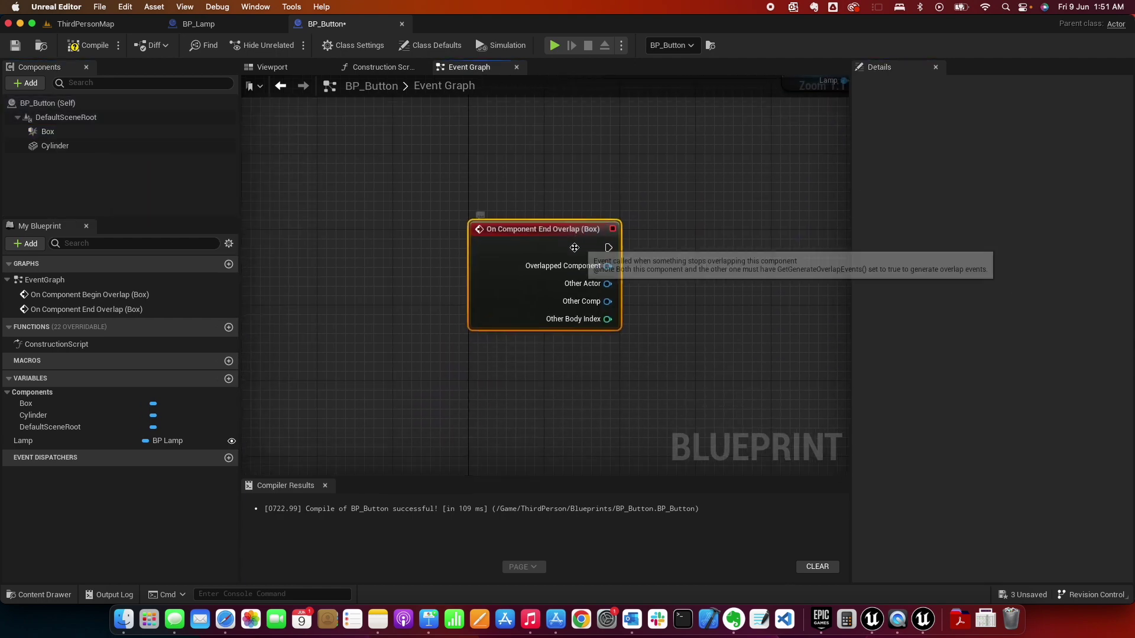
pyautogui.moveTo(573, 385); pyautogui.dragTo(493, 125)
pyautogui.moveTo(488, 254); pyautogui.dragTo(562, 231)
pyautogui.moveTo(489, 217); pyautogui.dragTo(559, 210)
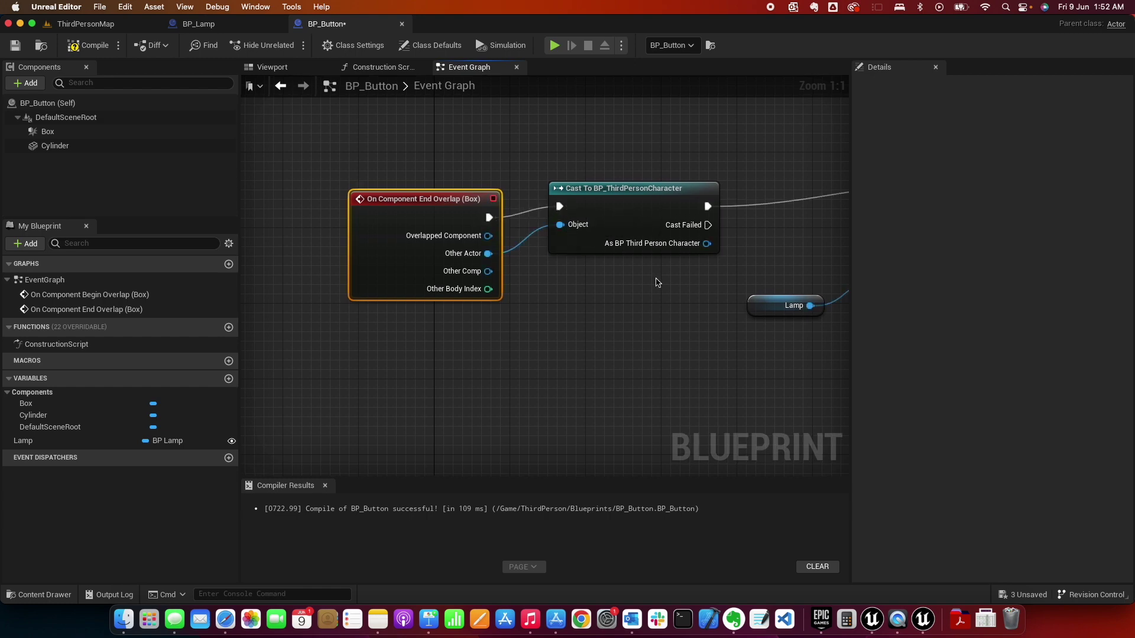
# Step: Disable New Visibility on the duplicated Set Visibility node, and compile and save BP_Button
pyautogui.hscroll(10, 655, 281)
pyautogui.click(656, 215)
pyautogui.hscroll(-5, 671, 279)
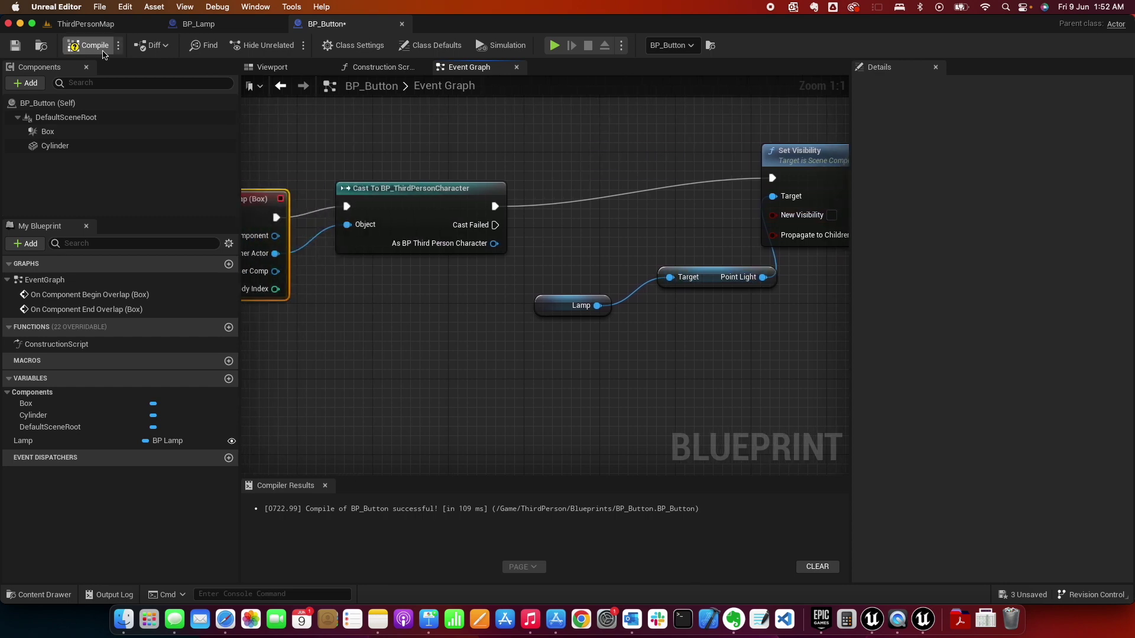
pyautogui.click(15, 45)
# Step: Play-test ThirdPersonMap by walking the character on and off the button repeatedly, end the session and return to BP_Button's graph
pyautogui.click(85, 24)
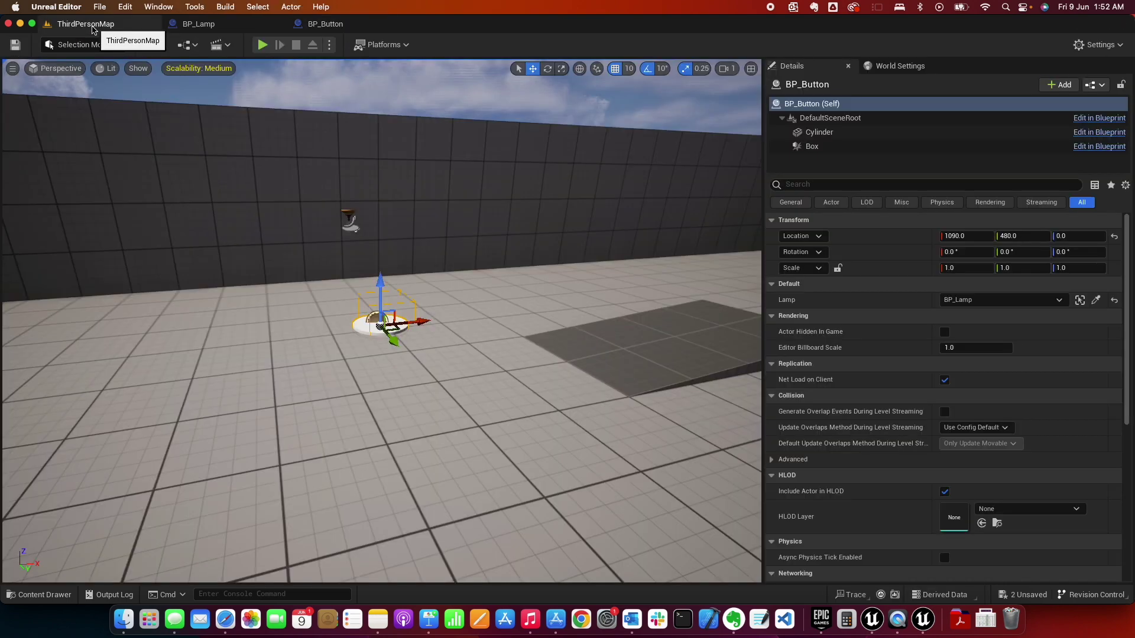
pyautogui.click(484, 310)
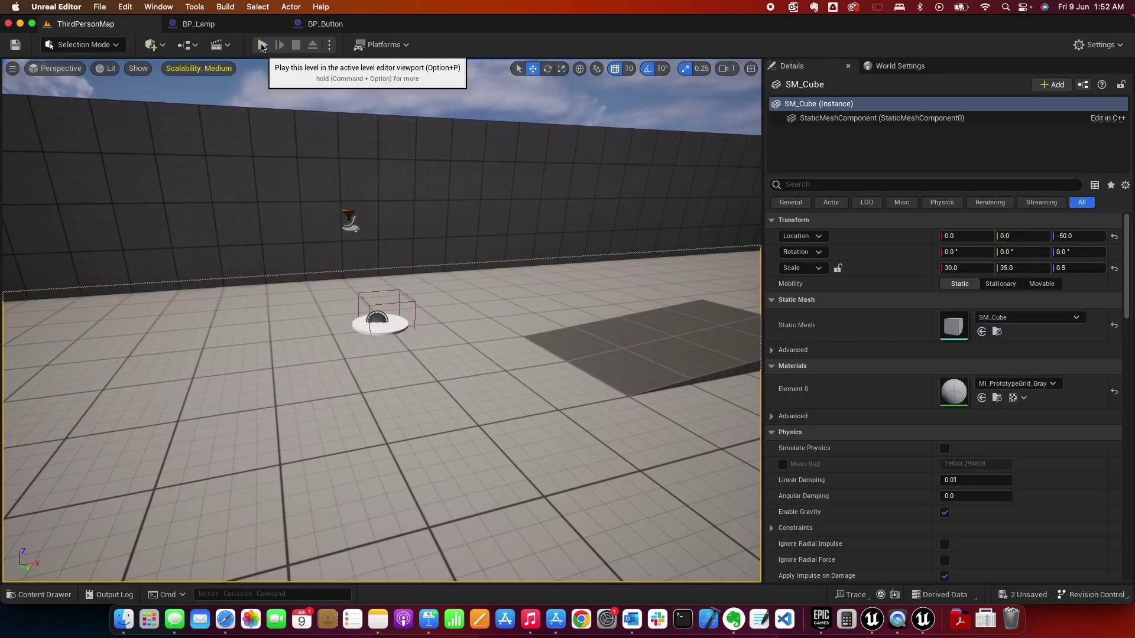
pyautogui.click(262, 45)
pyautogui.press('w')
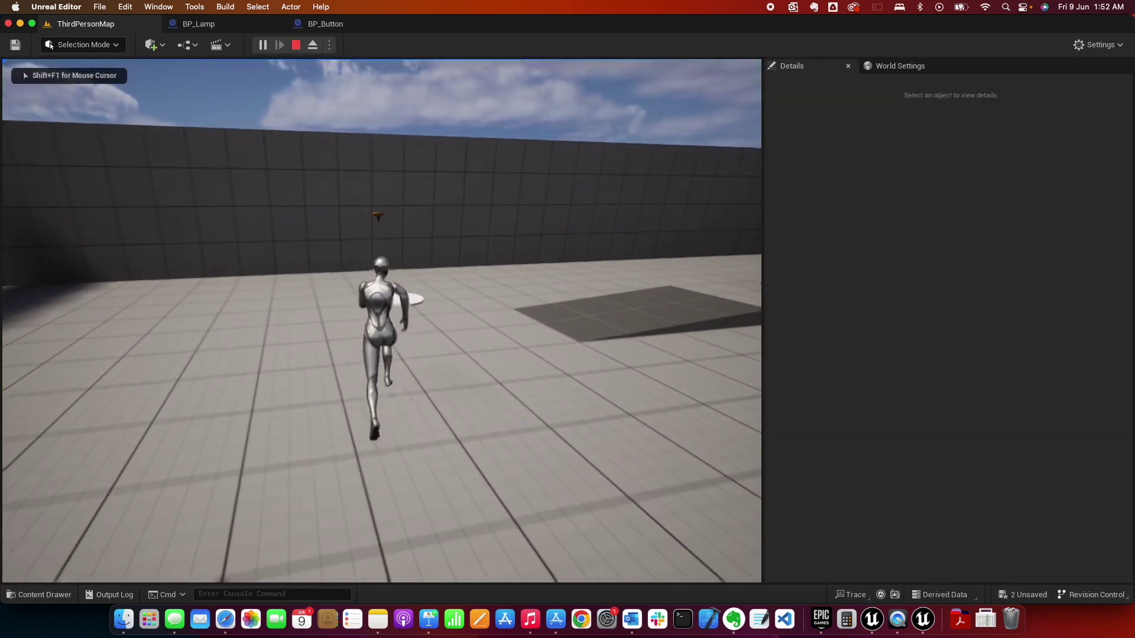
pyautogui.press('s')
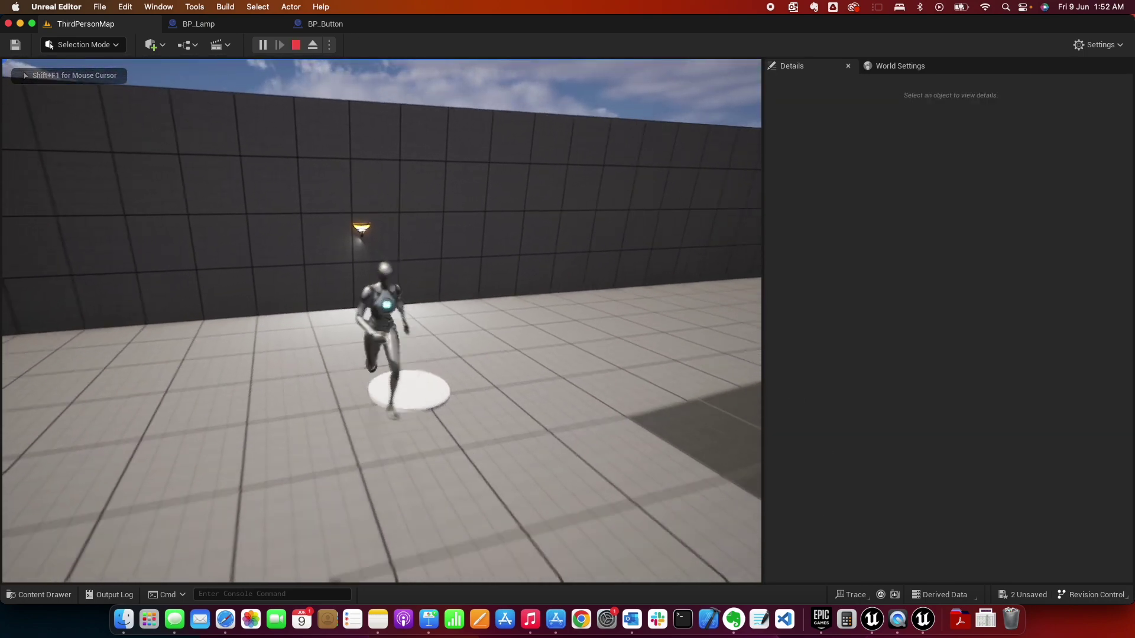
pyautogui.press('w')
pyautogui.press('s')
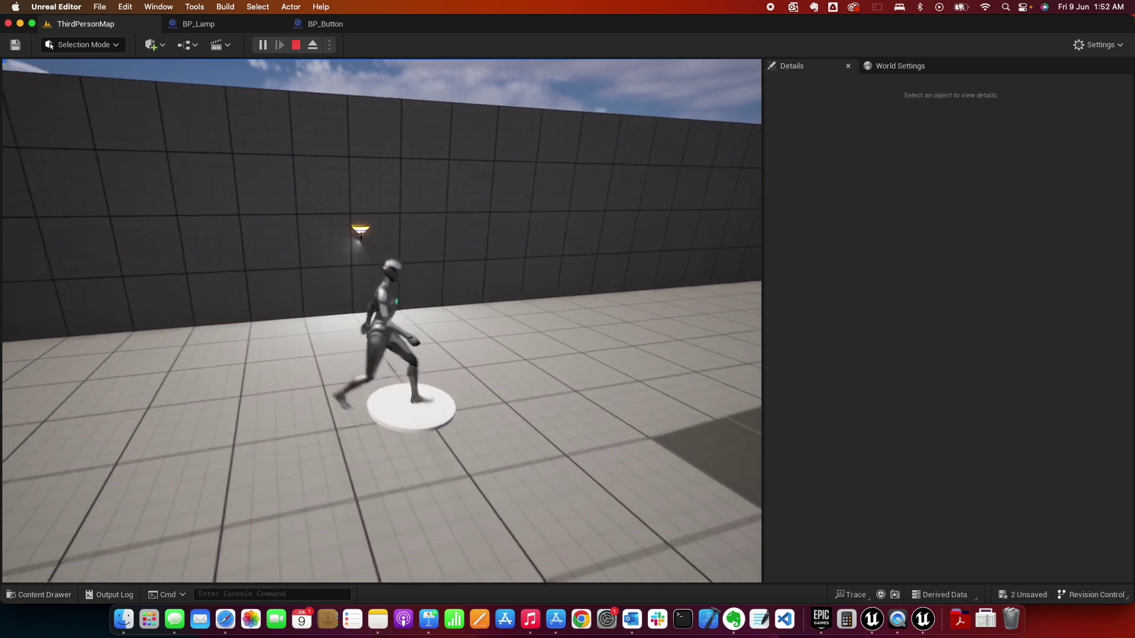
pyautogui.hotkey('shift', 'F1')
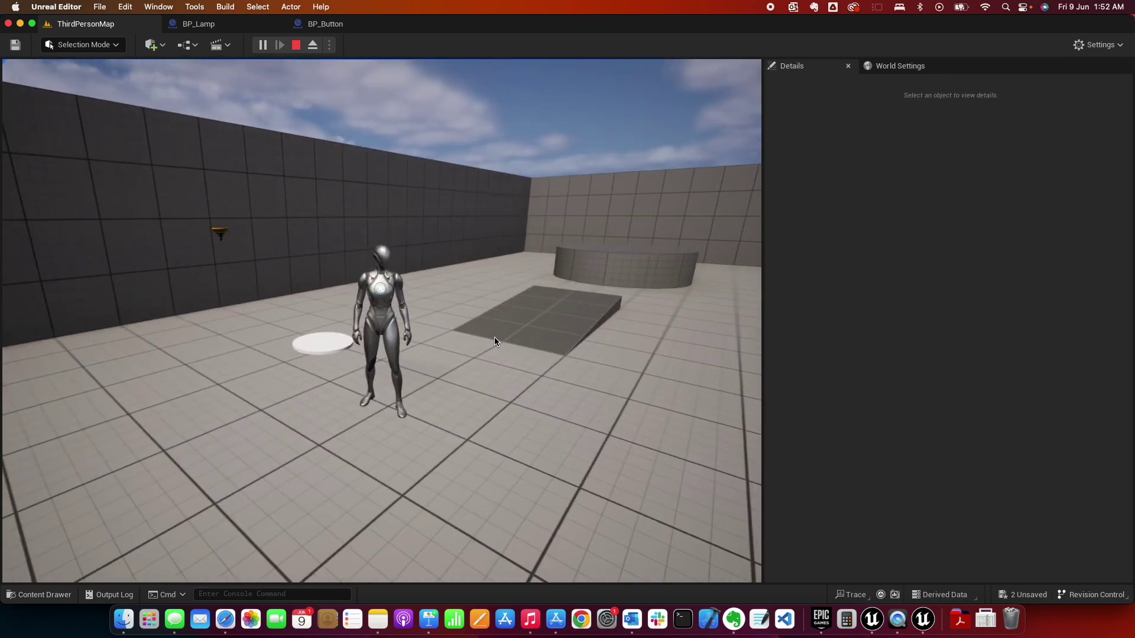
pyautogui.press('Escape')
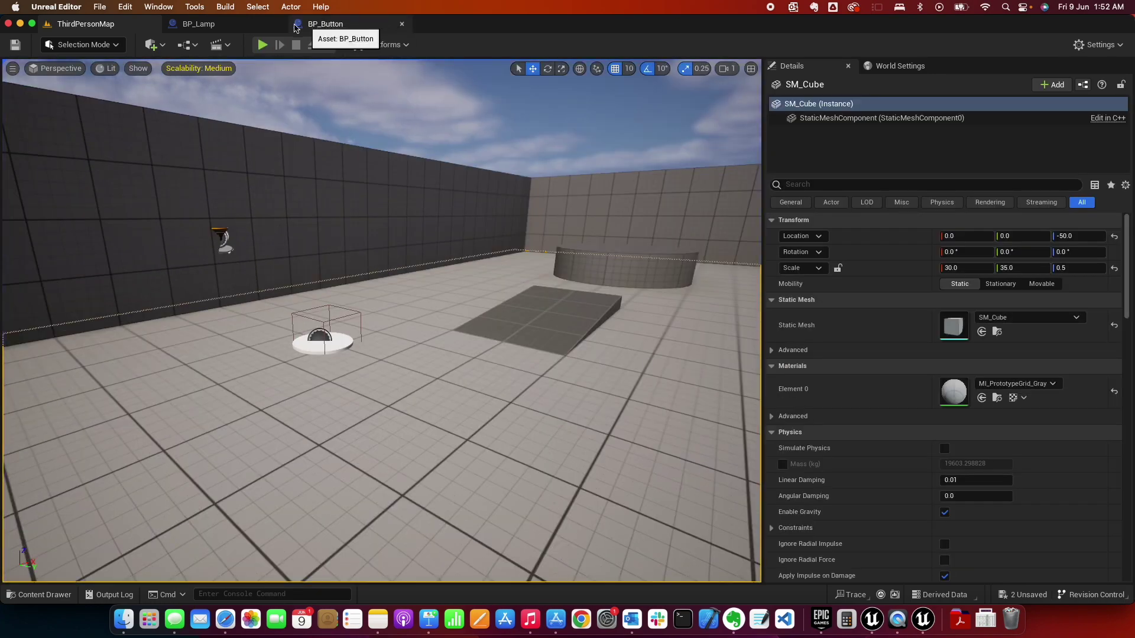
pyautogui.click(310, 25)
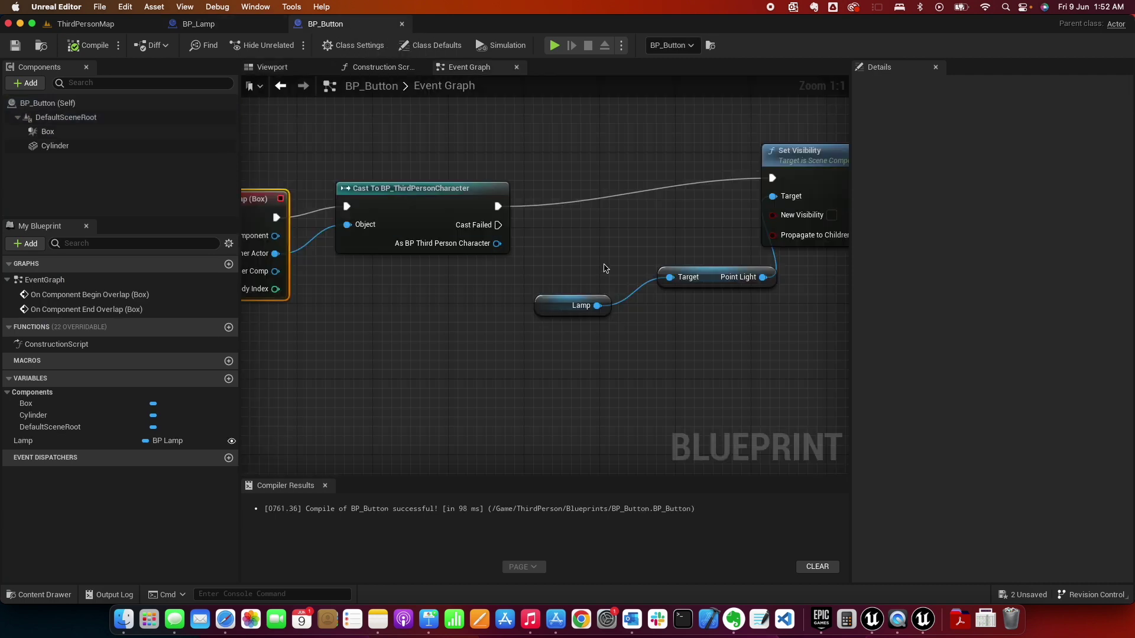